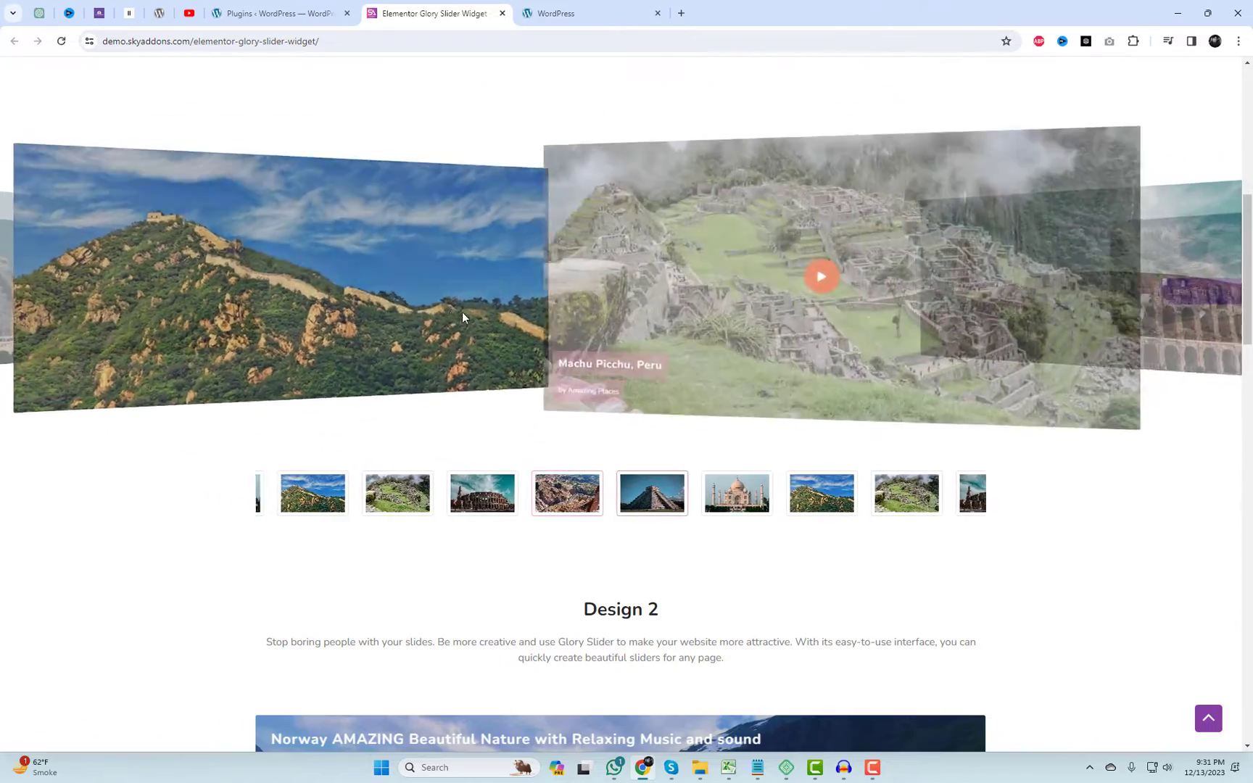
Browse through the slides of the demo Glory Slider and bring up the Taj Mahal slide.
drag(845, 317, 504, 328)
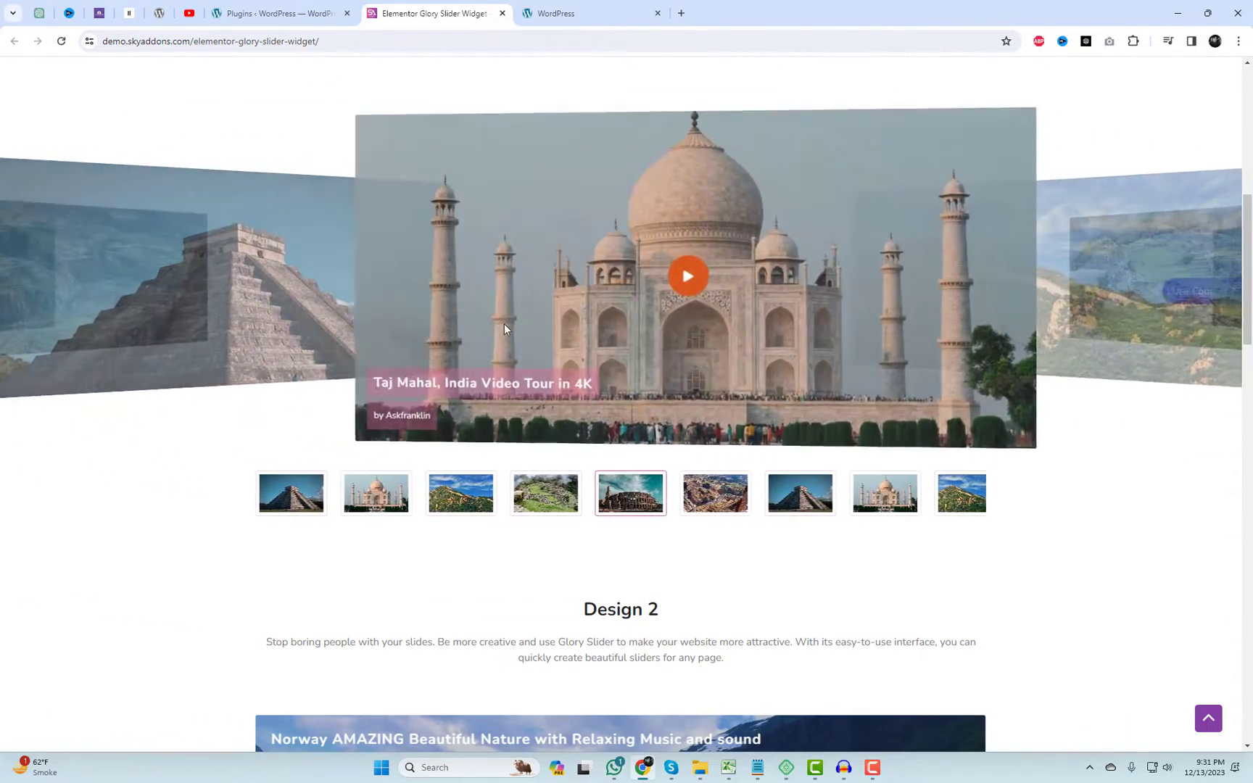
drag(826, 332, 605, 341)
drag(782, 344, 624, 351)
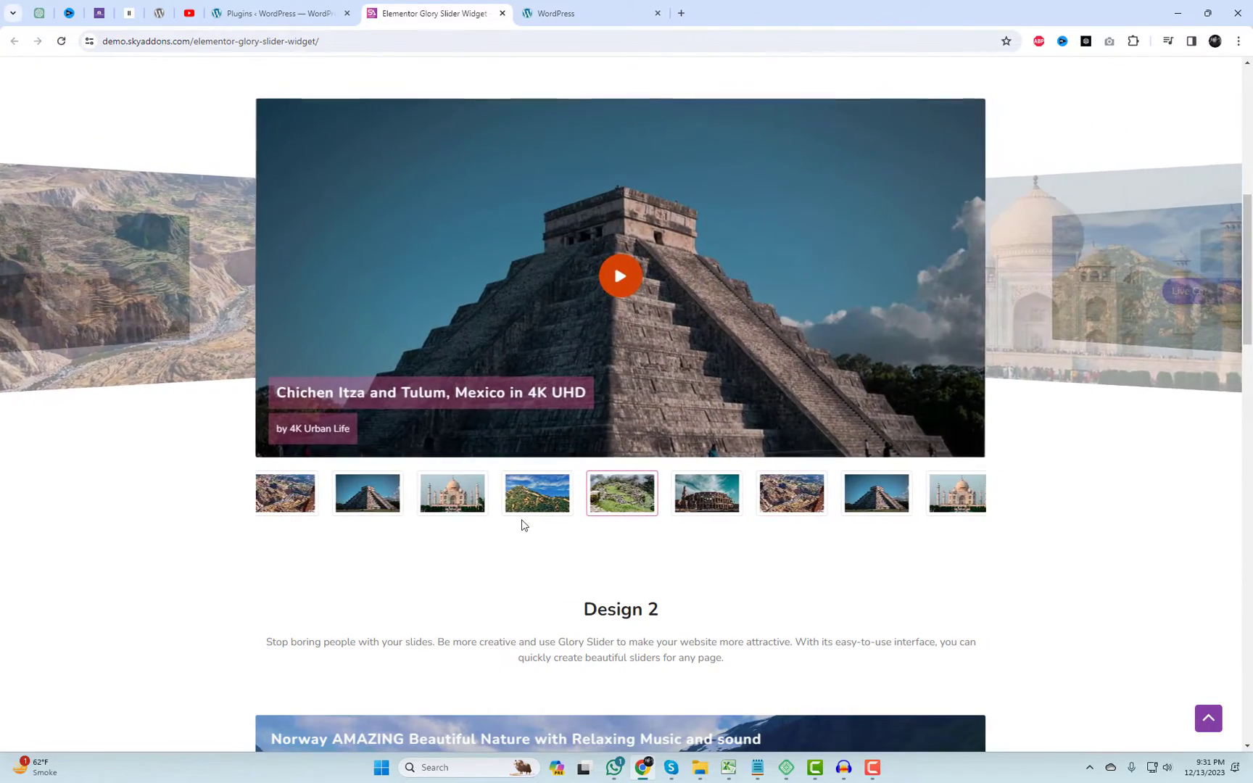
click(460, 509)
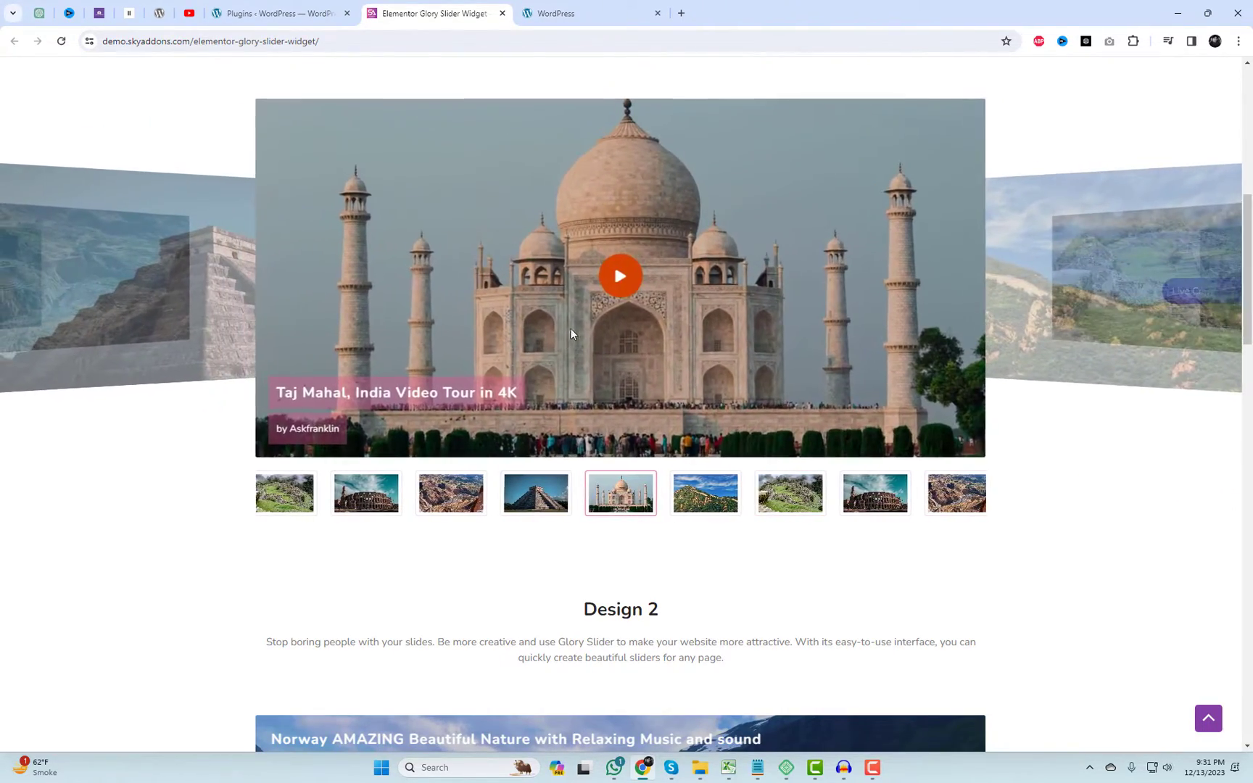
Play and pause the Taj Mahal video, switch to the Great Wall of China slide, and close the demo page.
click(638, 277)
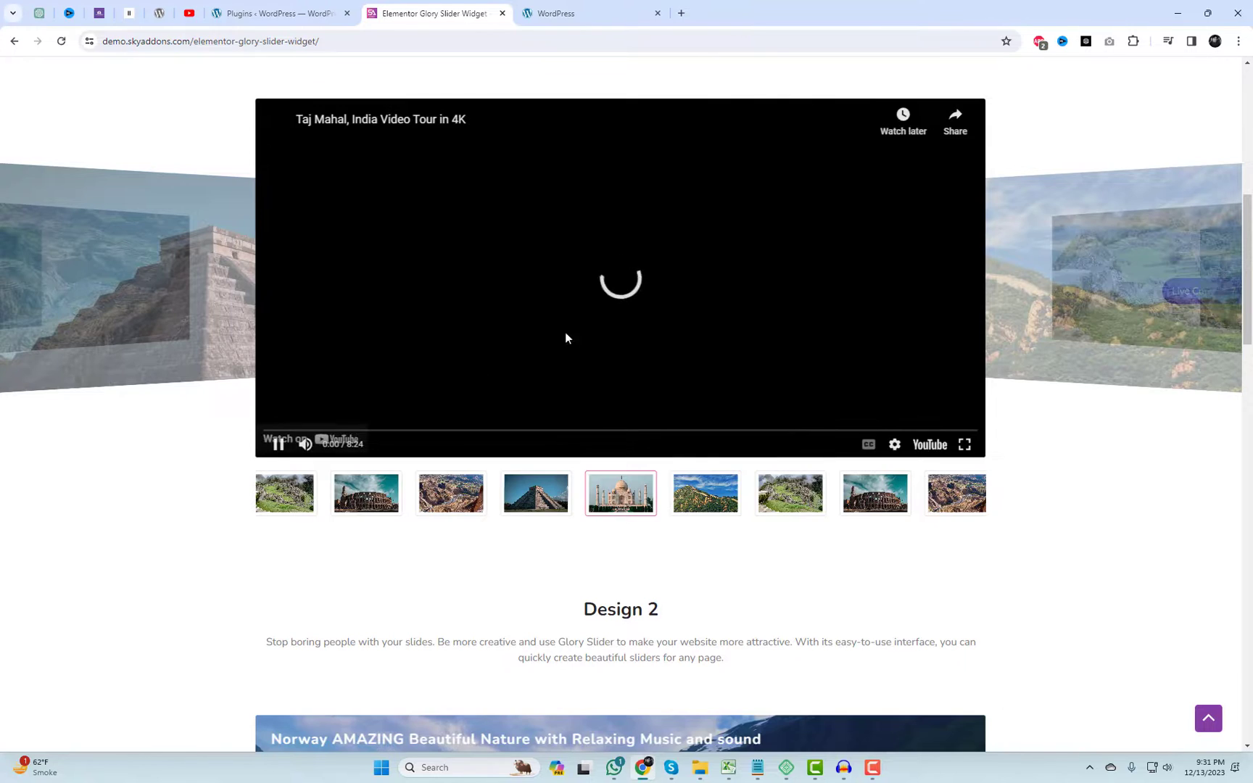
click(278, 445)
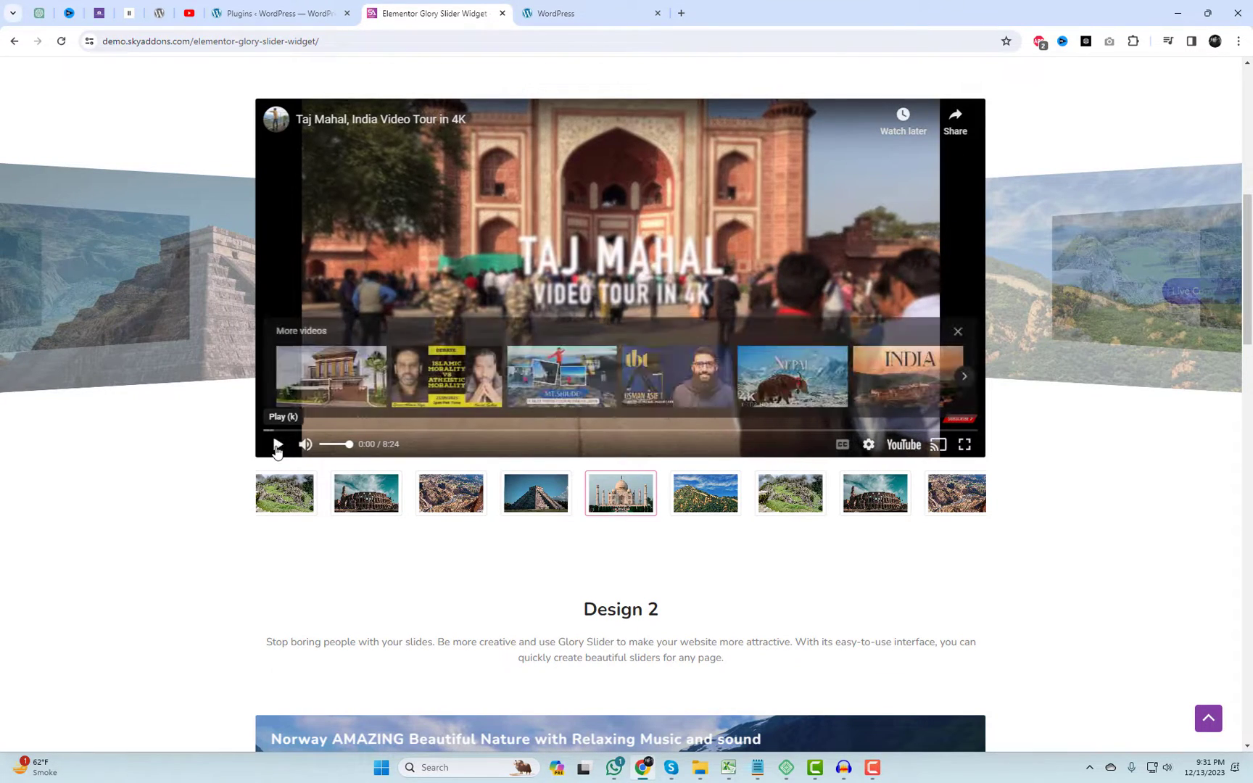
click(686, 495)
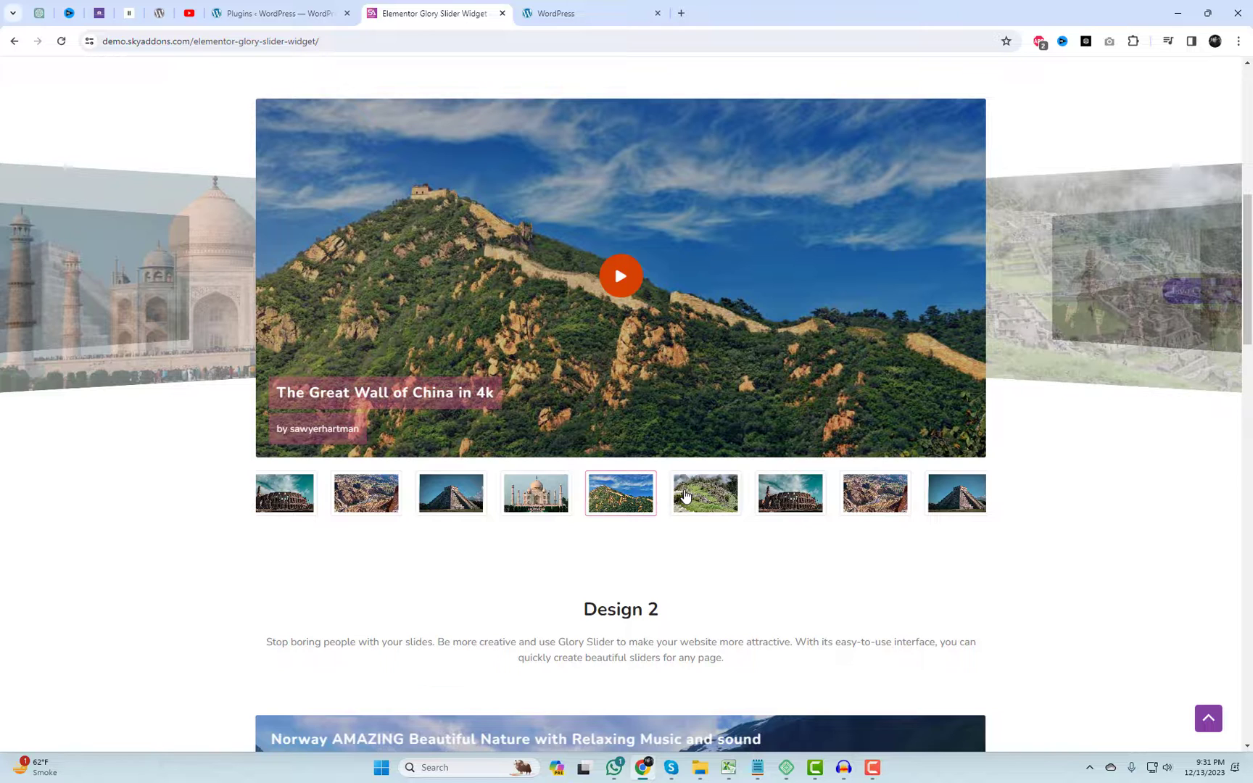
key(ctrl+w)
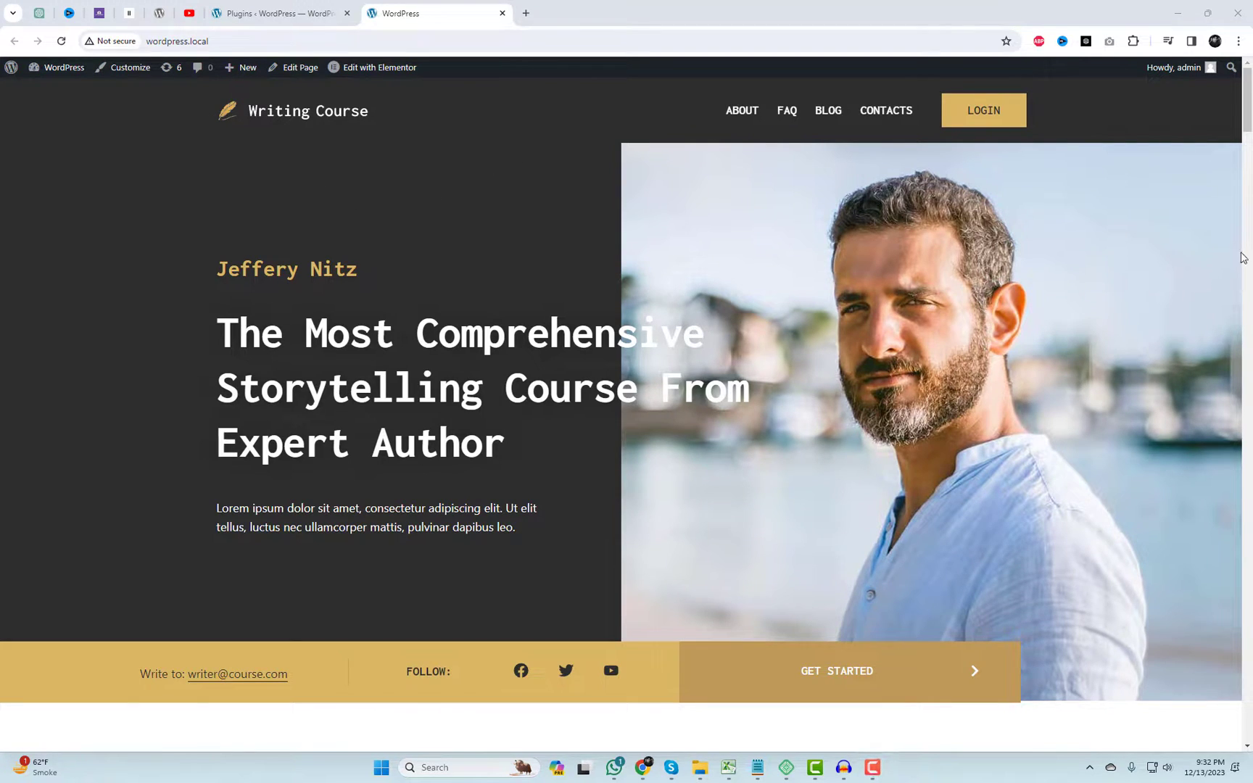
Open the site's About page and the WordPress dashboard in a separate tab, closing the old Plugins tab.
click(754, 122)
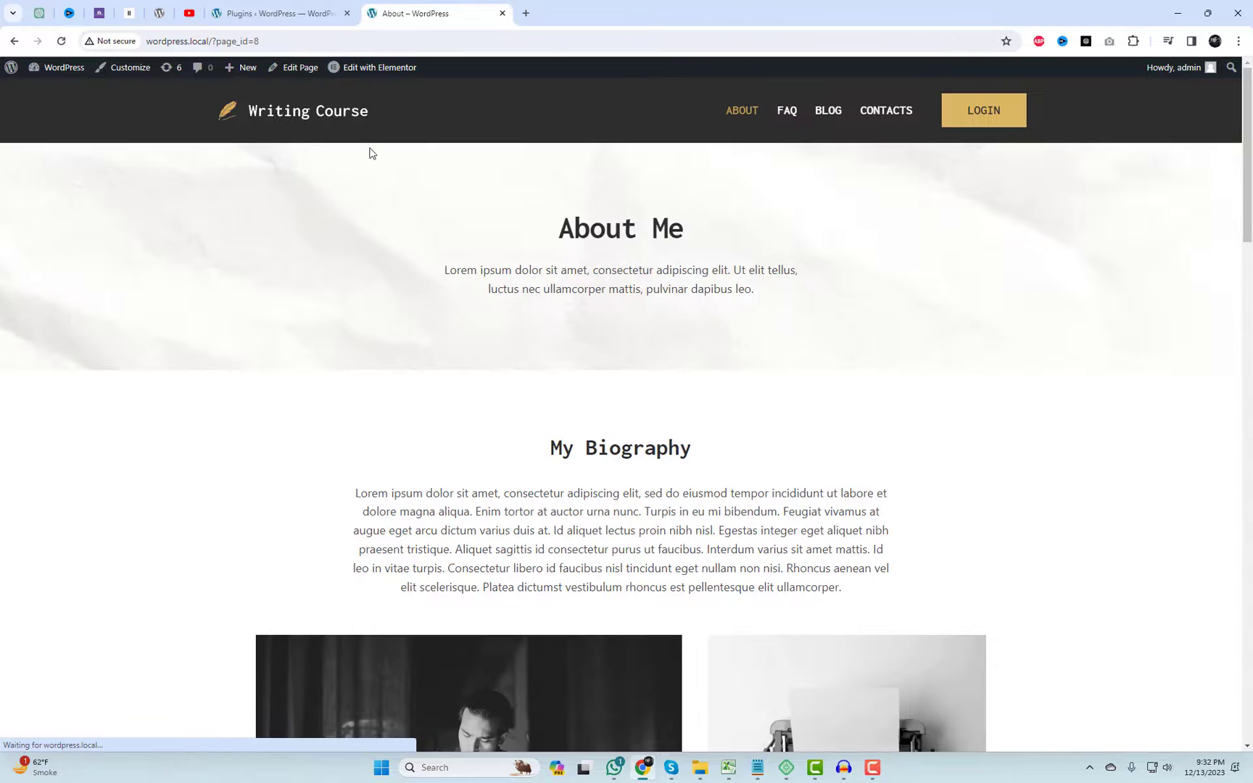
mouse_move(356, 79)
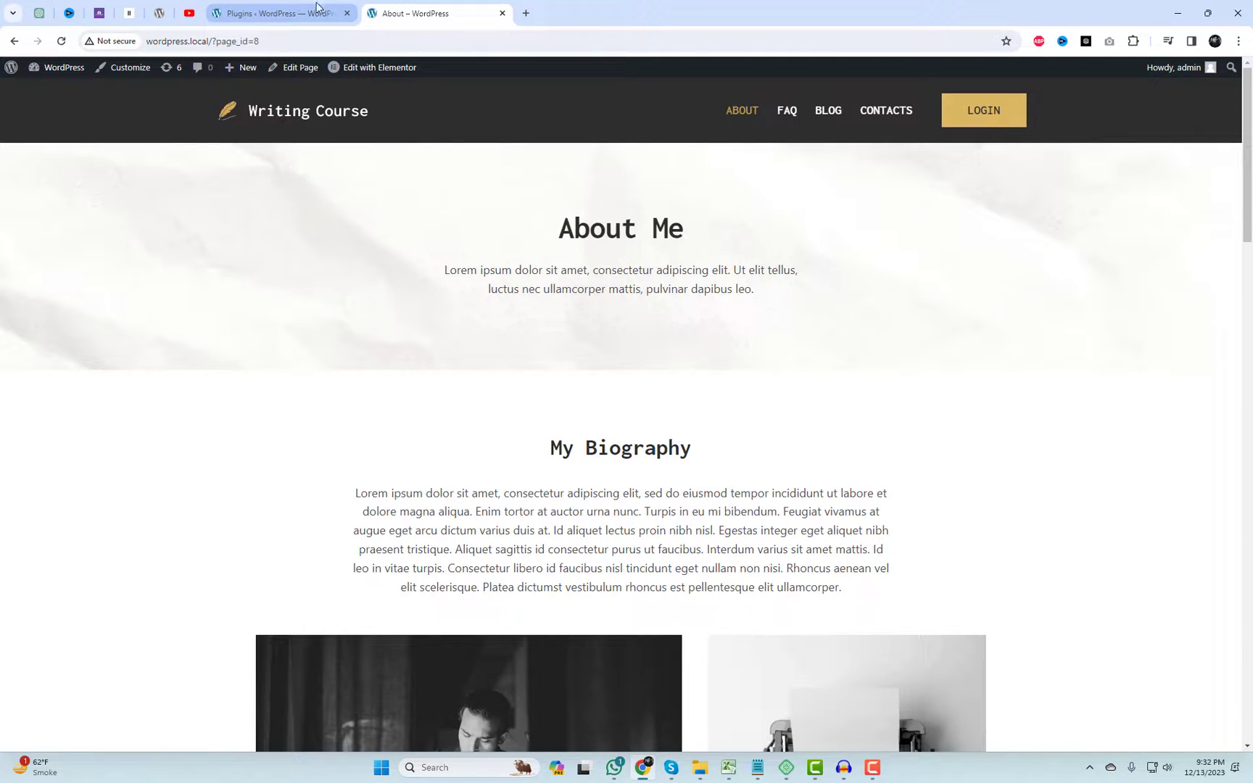
middle_click(50, 90)
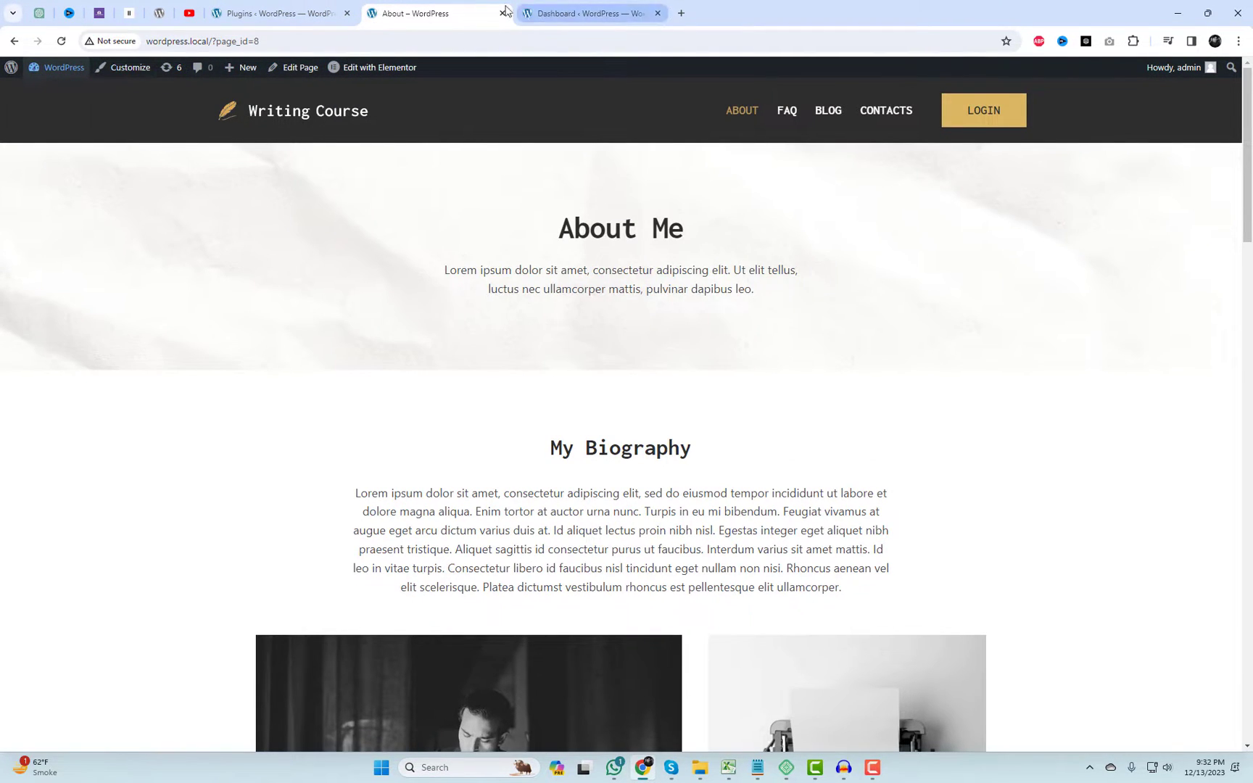
click(346, 13)
click(426, 16)
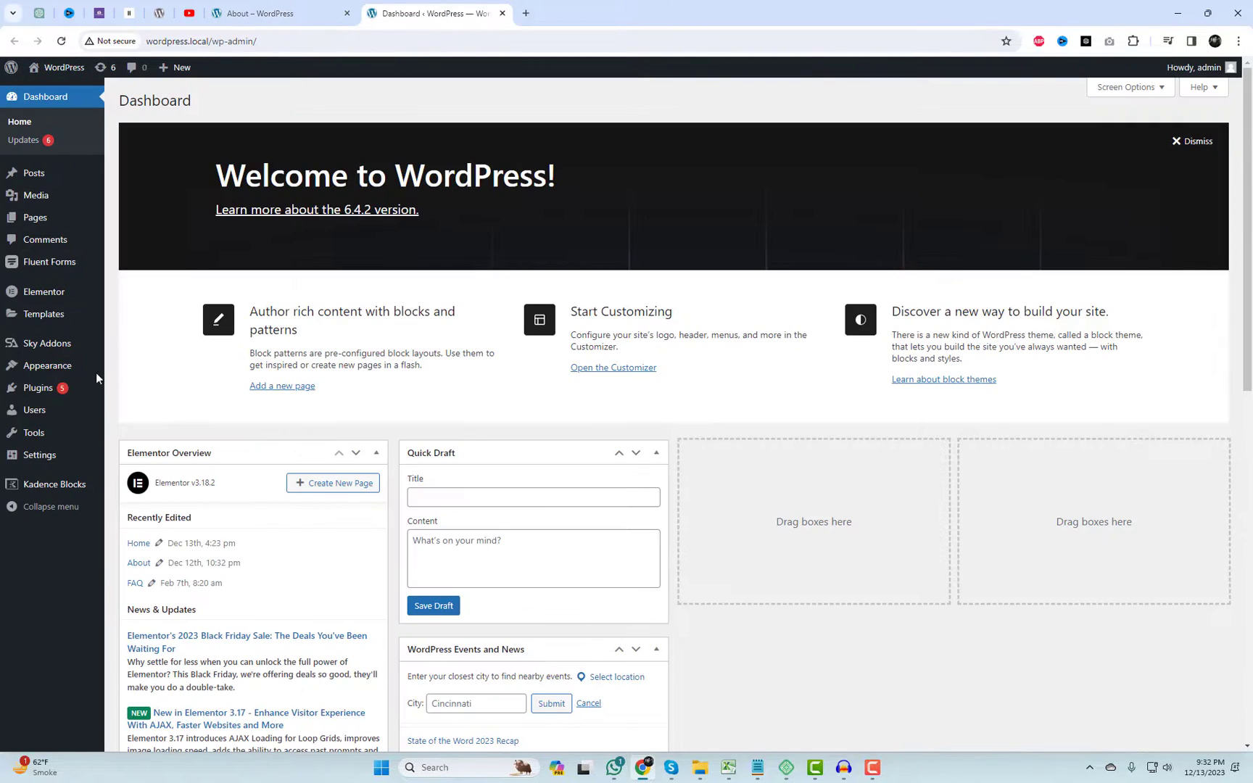
Open the installed plugins list and copy the plugin name "Sky Addons for Elementor".
click(145, 391)
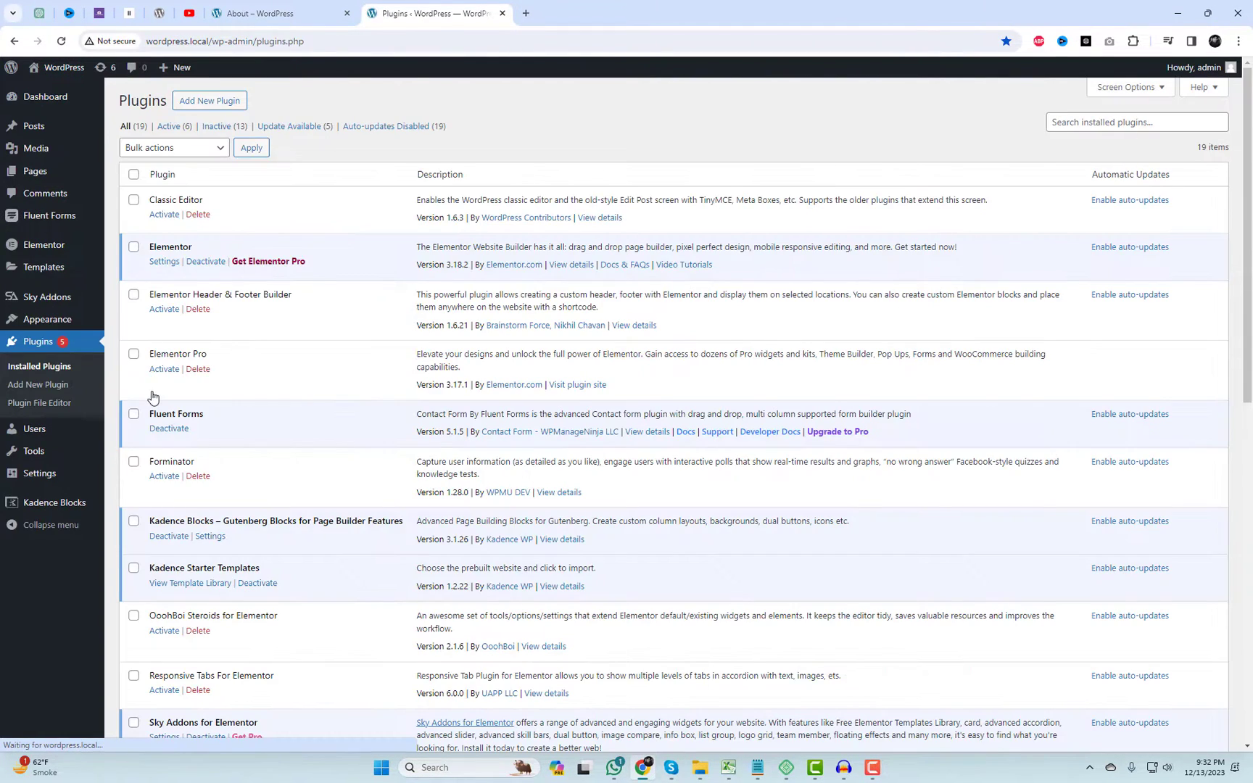
scroll(344, 566, down, 3)
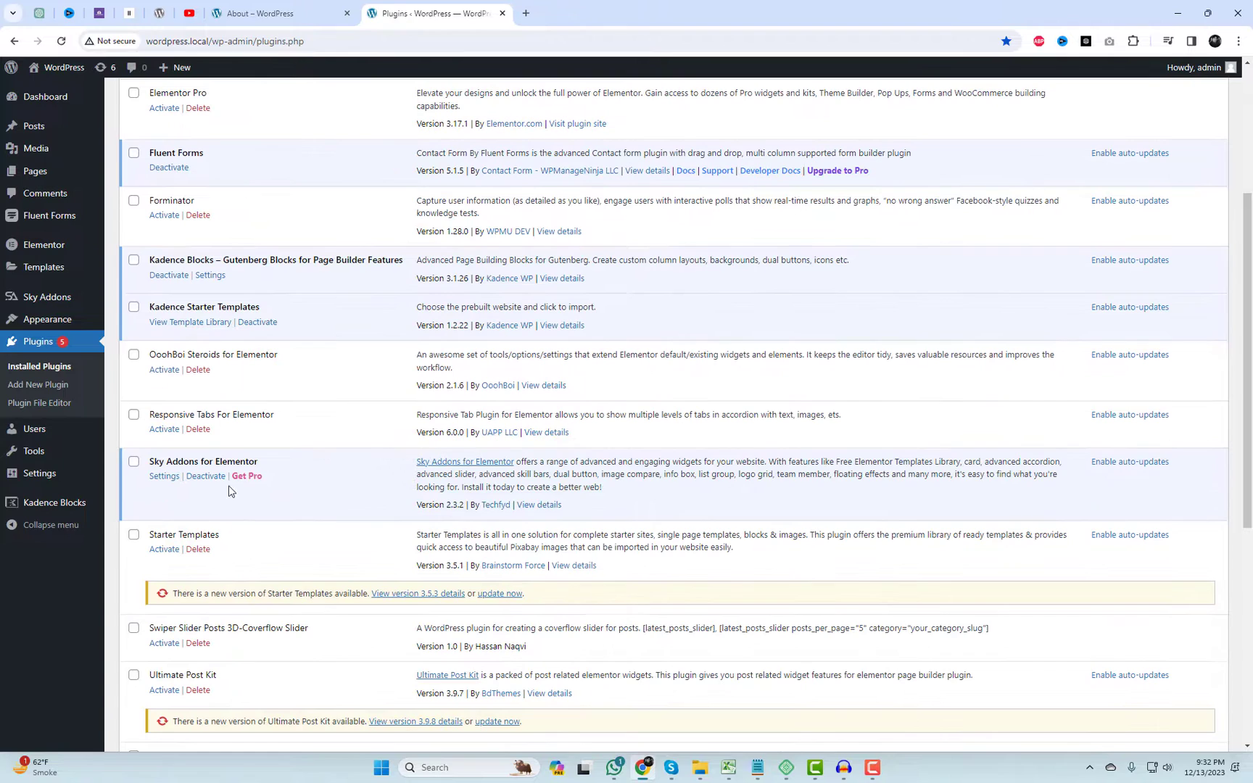
triple_click(235, 461)
key(ctrl+c)
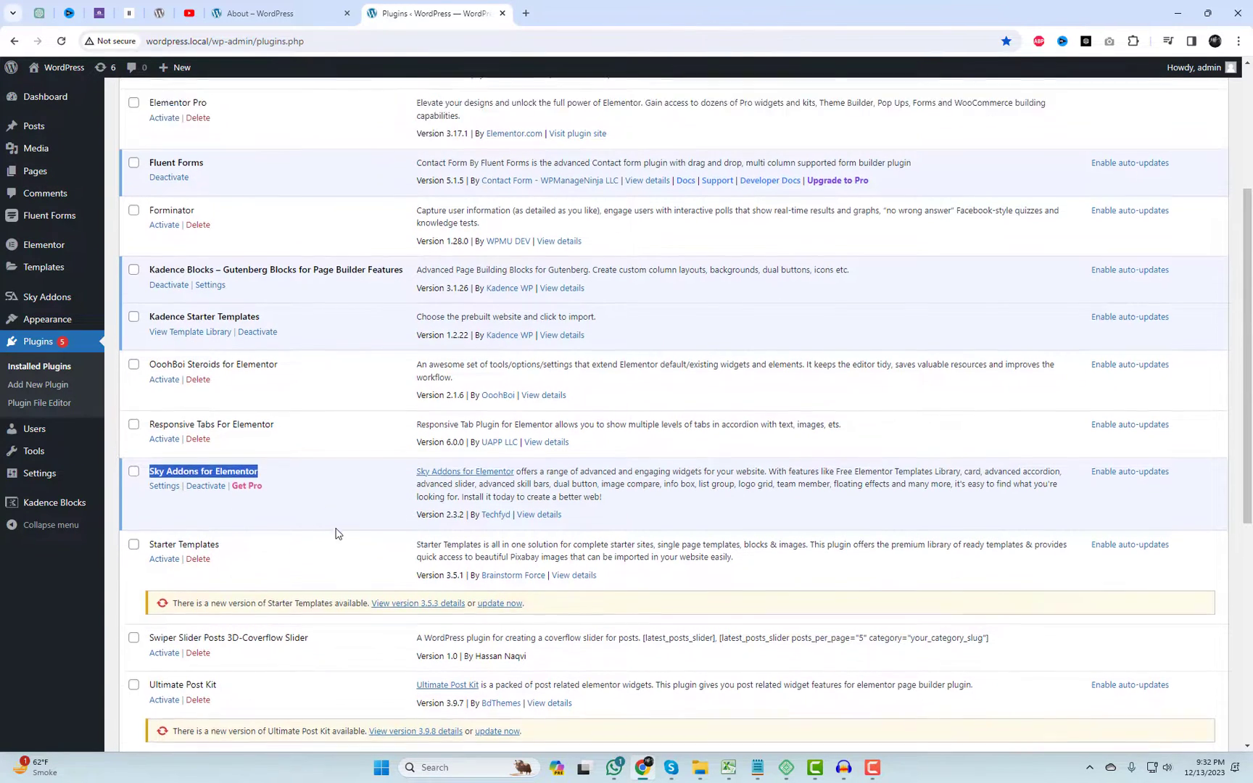
Search the plugin directory for "Sky Addons for Elementor" from the Add Plugins page.
scroll(338, 533, up, 3)
click(220, 101)
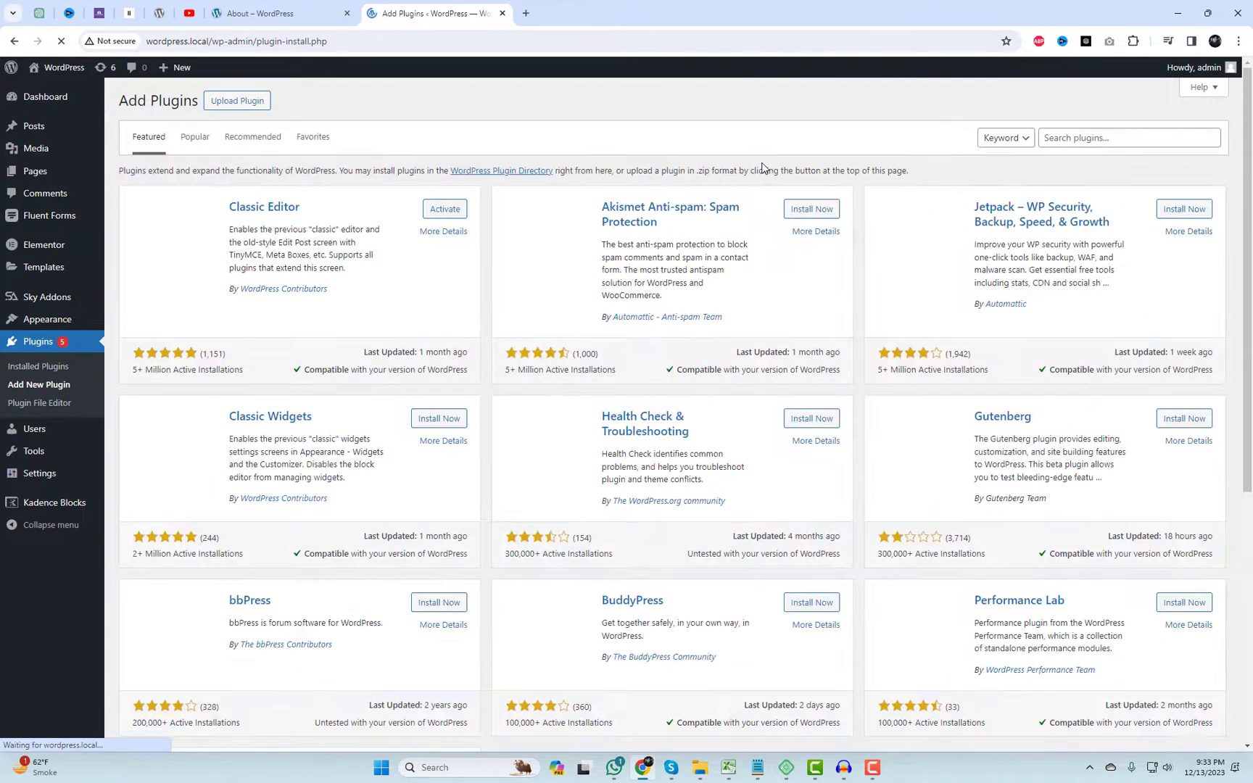
click(1078, 138)
key(ctrl+v)
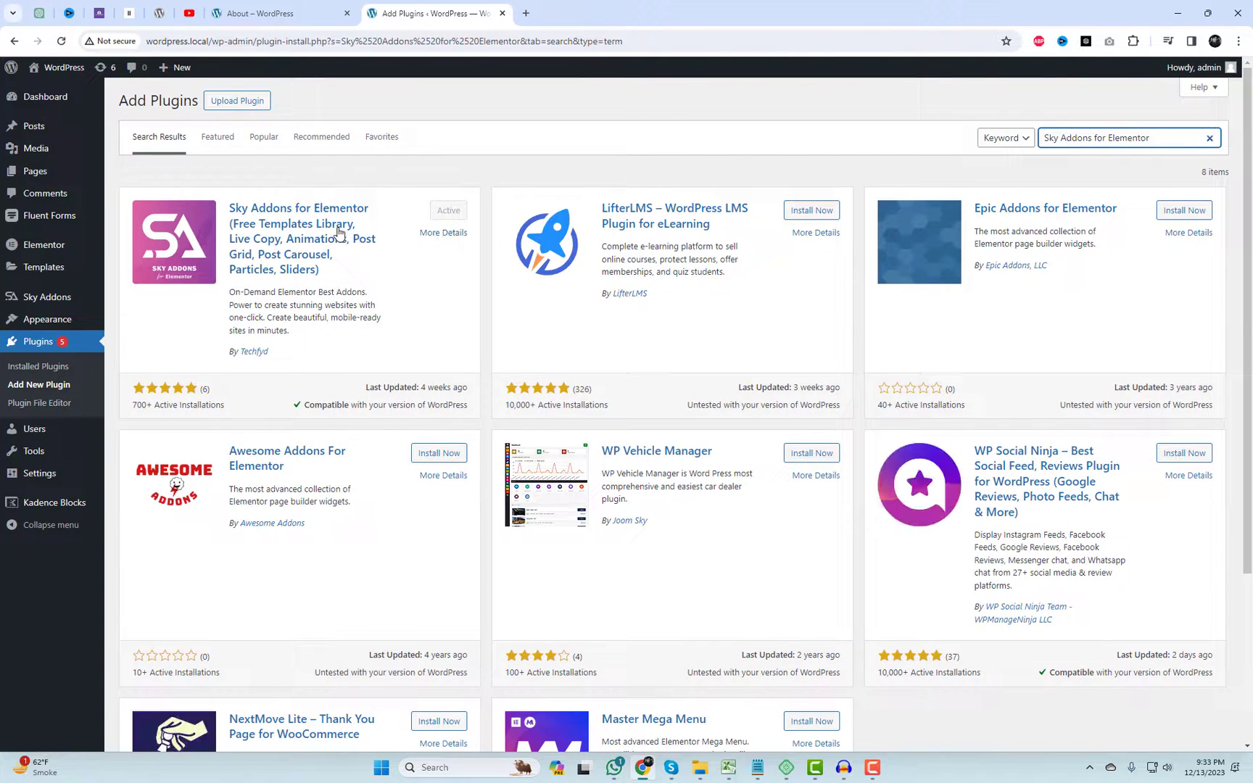
Open the Sky Addons dashboard, dismiss the welcome message, and locate the Glory Slider widget by searching the page for "glor".
mouse_move(42, 310)
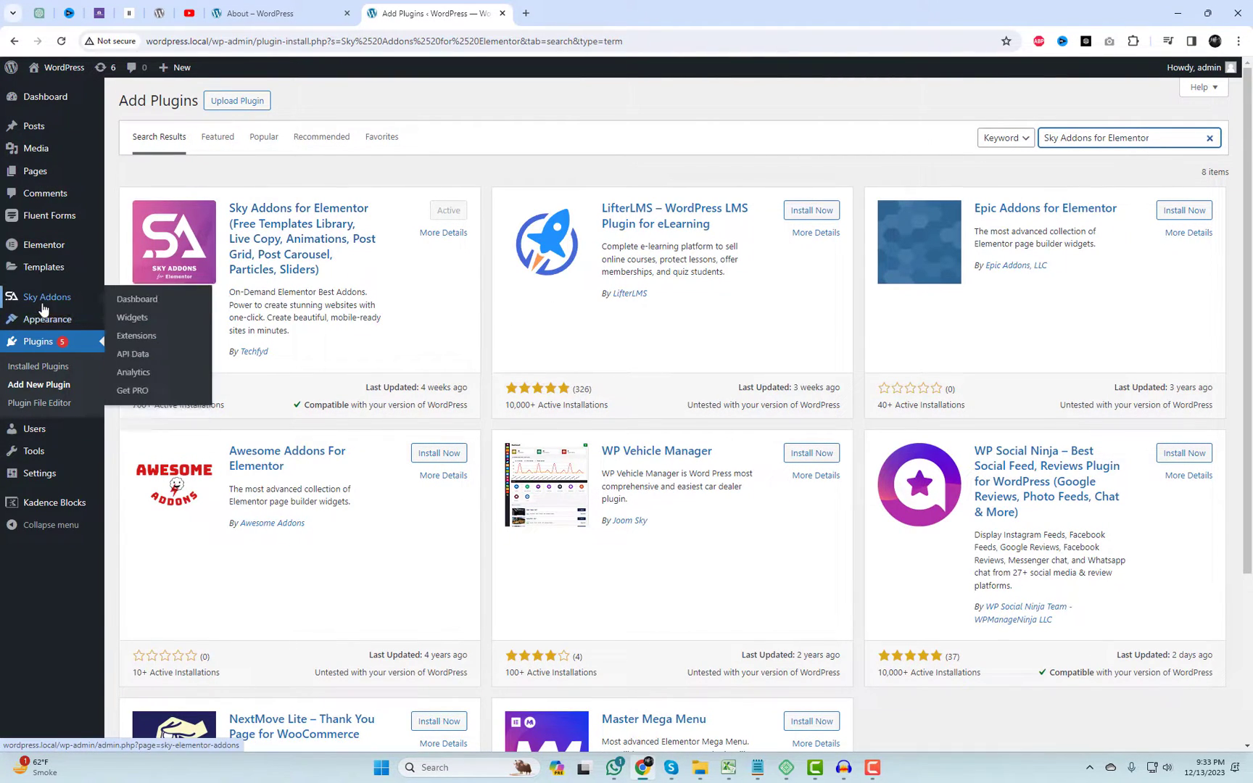
click(141, 299)
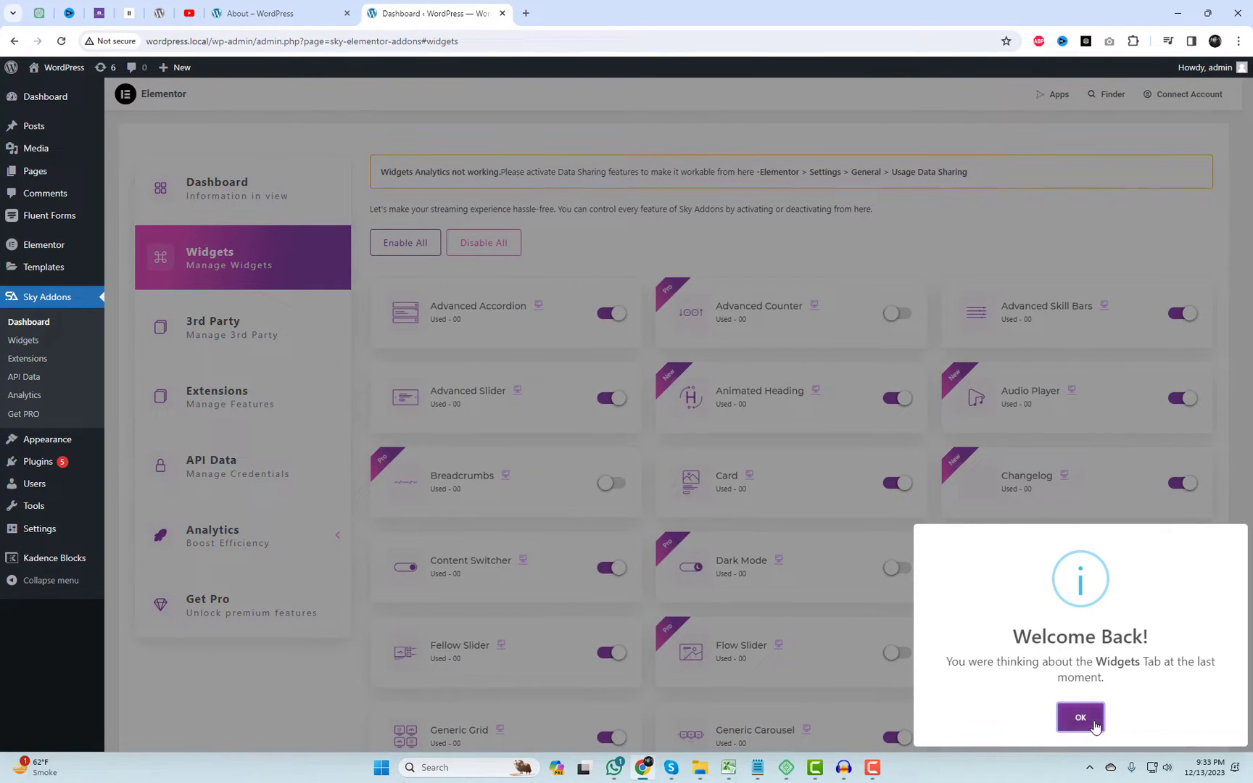
click(1084, 717)
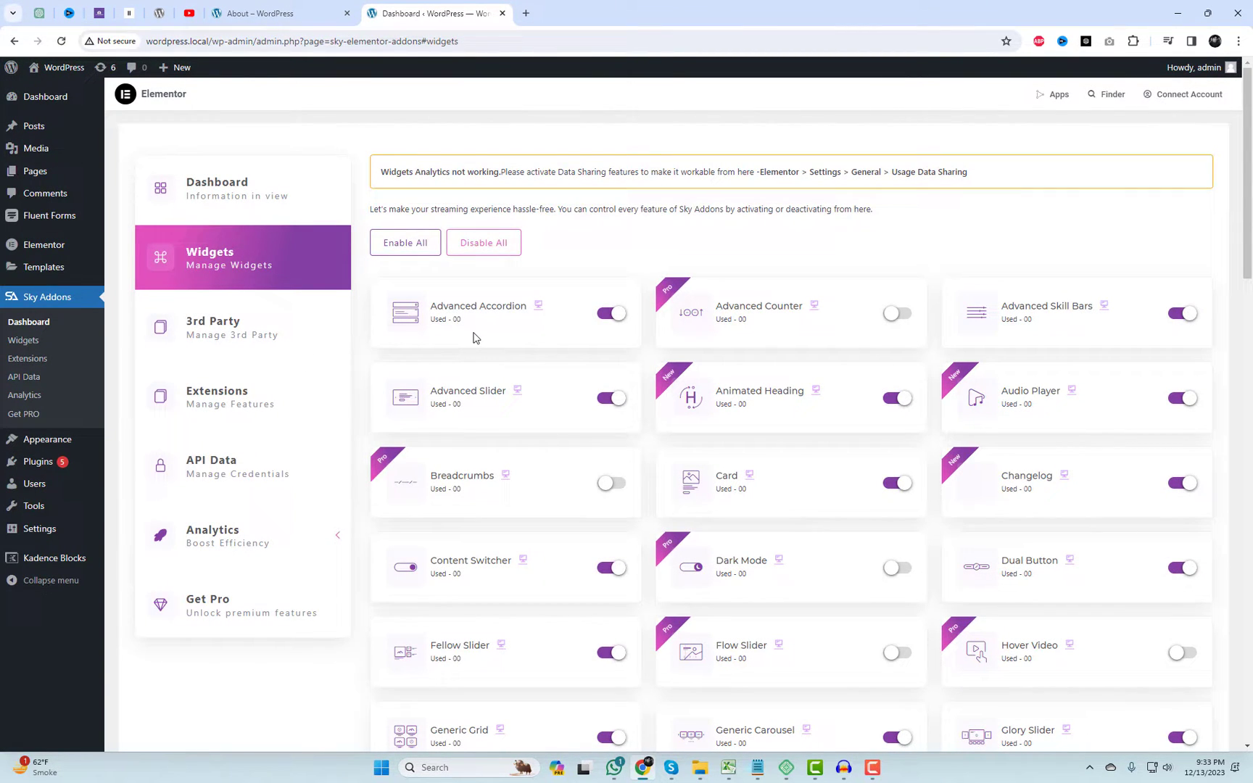
key(ctrl+f)
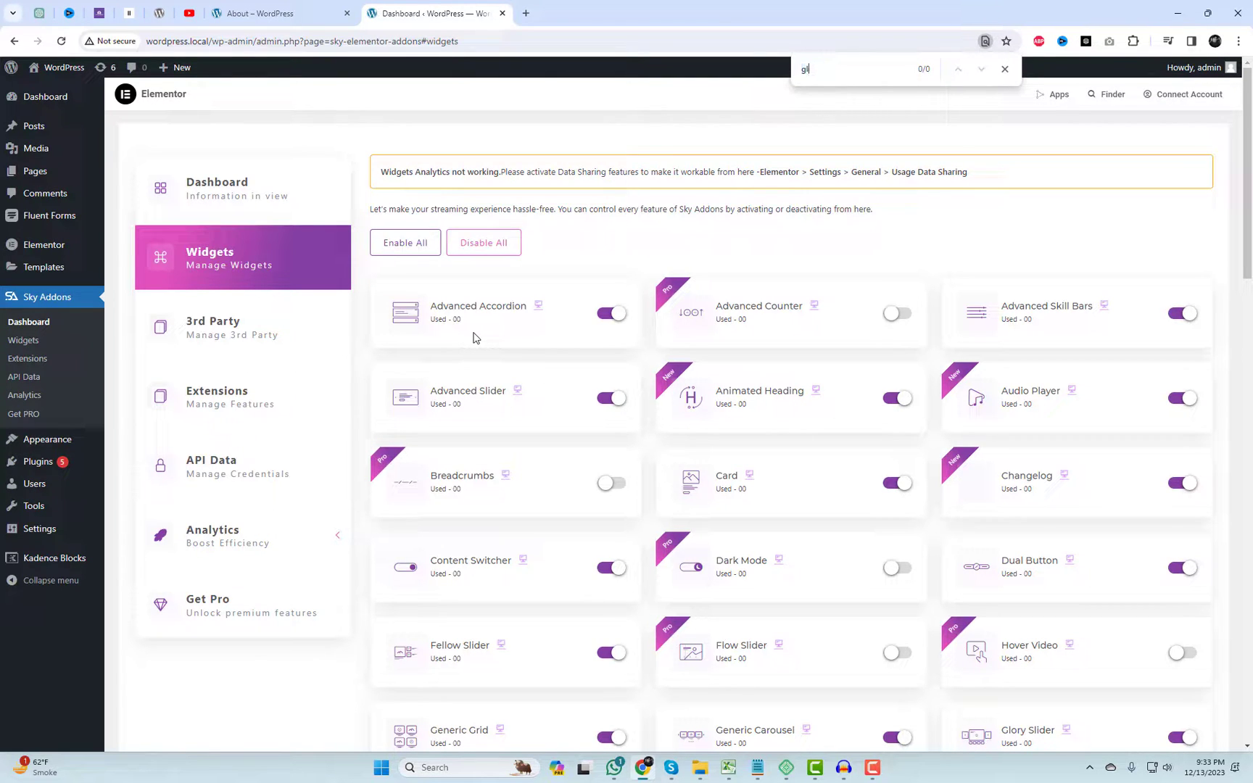
scroll(1098, 645, down, 3)
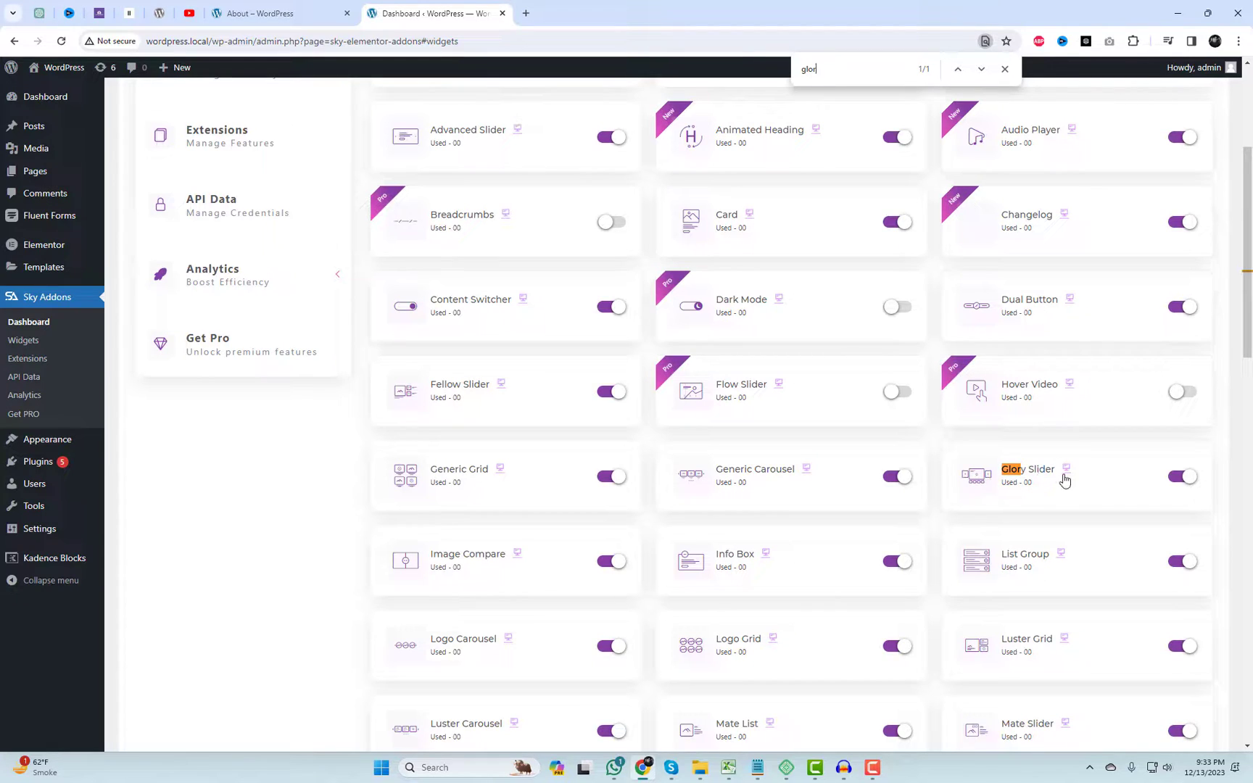
right_click(1012, 469)
click(1044, 492)
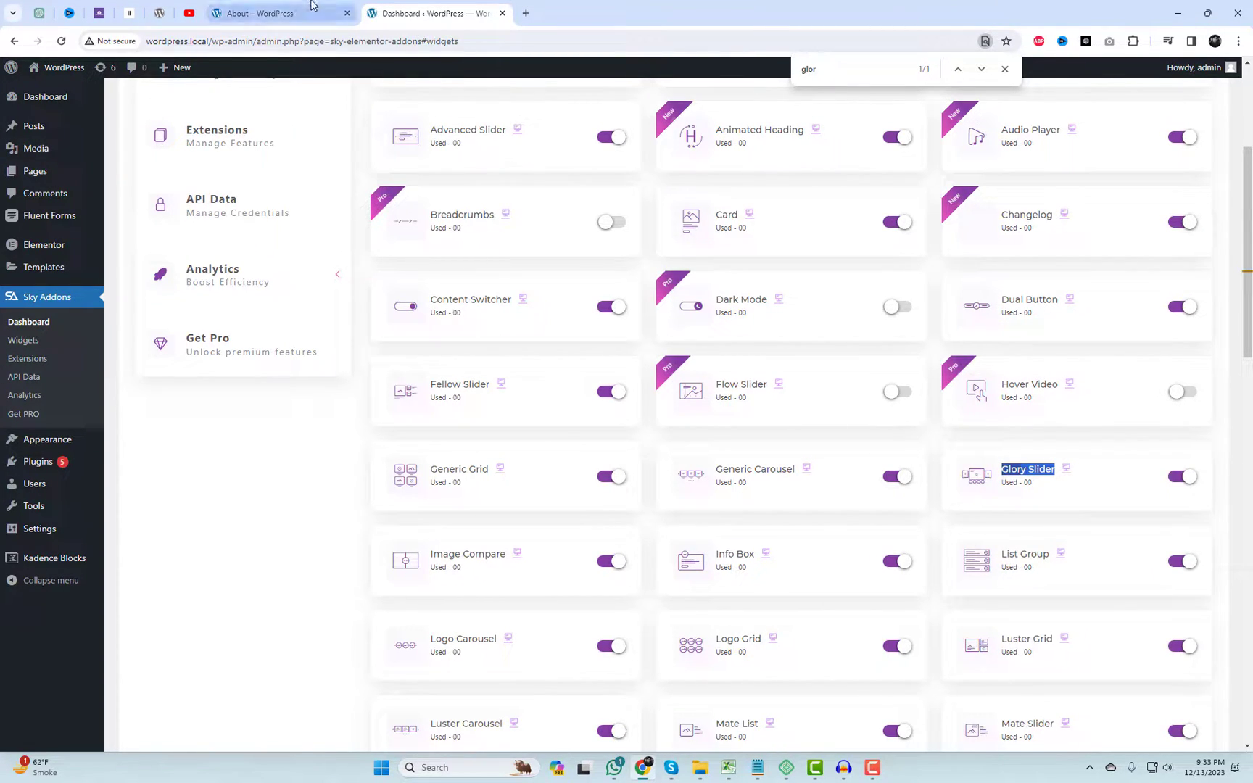
Return to the About page, look over its content, and open the page for editing with Elementor.
click(261, 14)
scroll(969, 495, down, 5)
scroll(967, 496, up, 1)
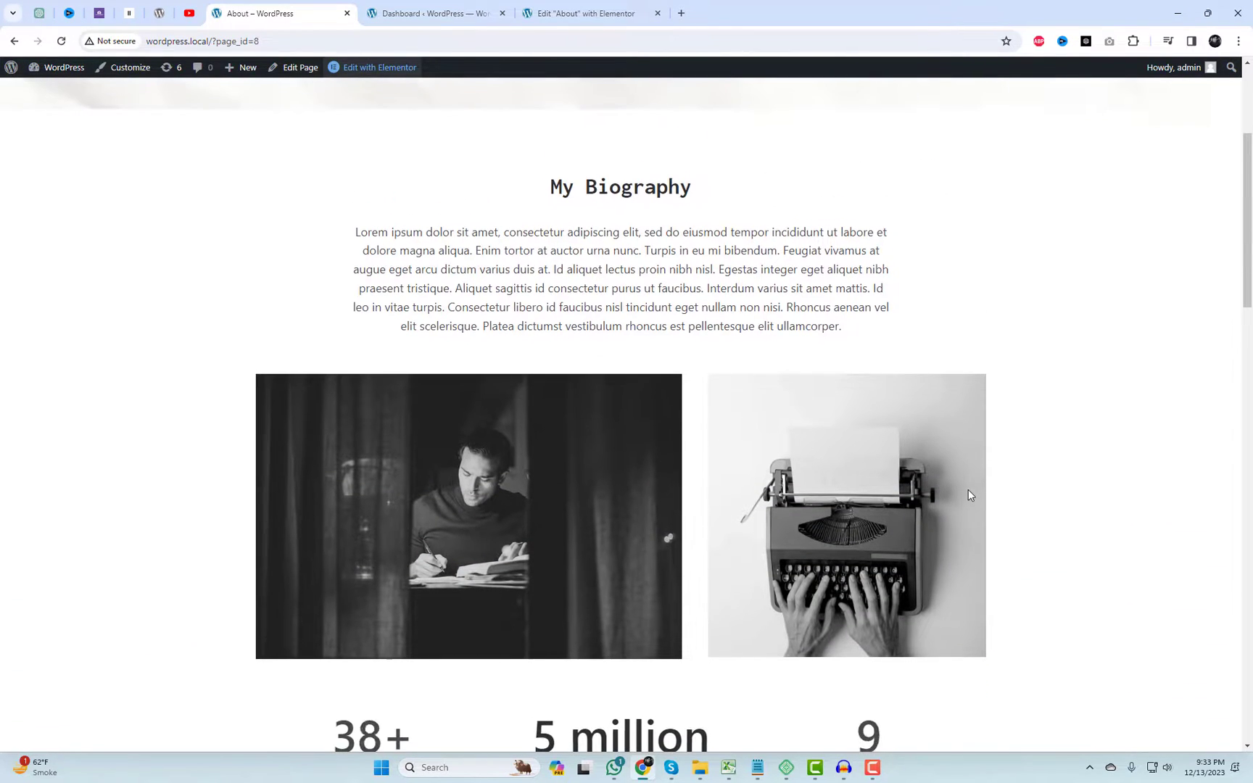
click(583, 13)
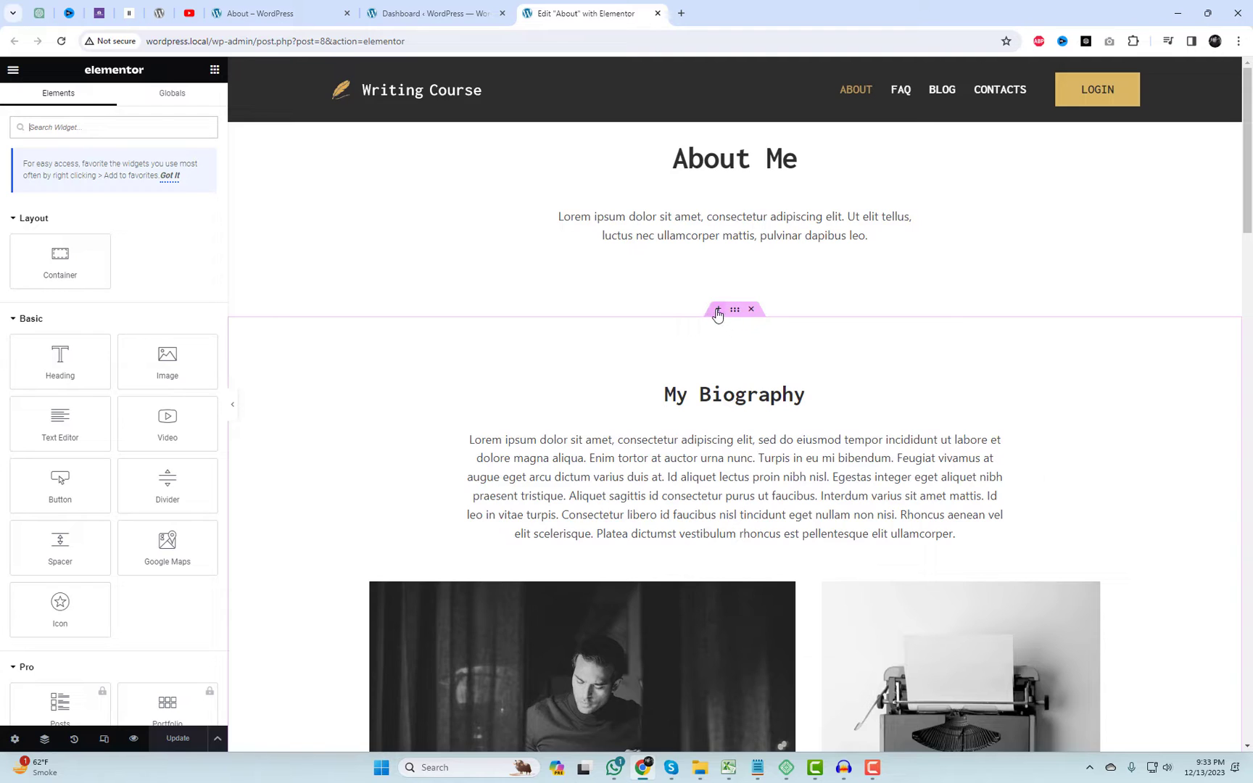
Add a single-column container above the My Biography section and set its content width to Full Width.
click(717, 311)
click(708, 387)
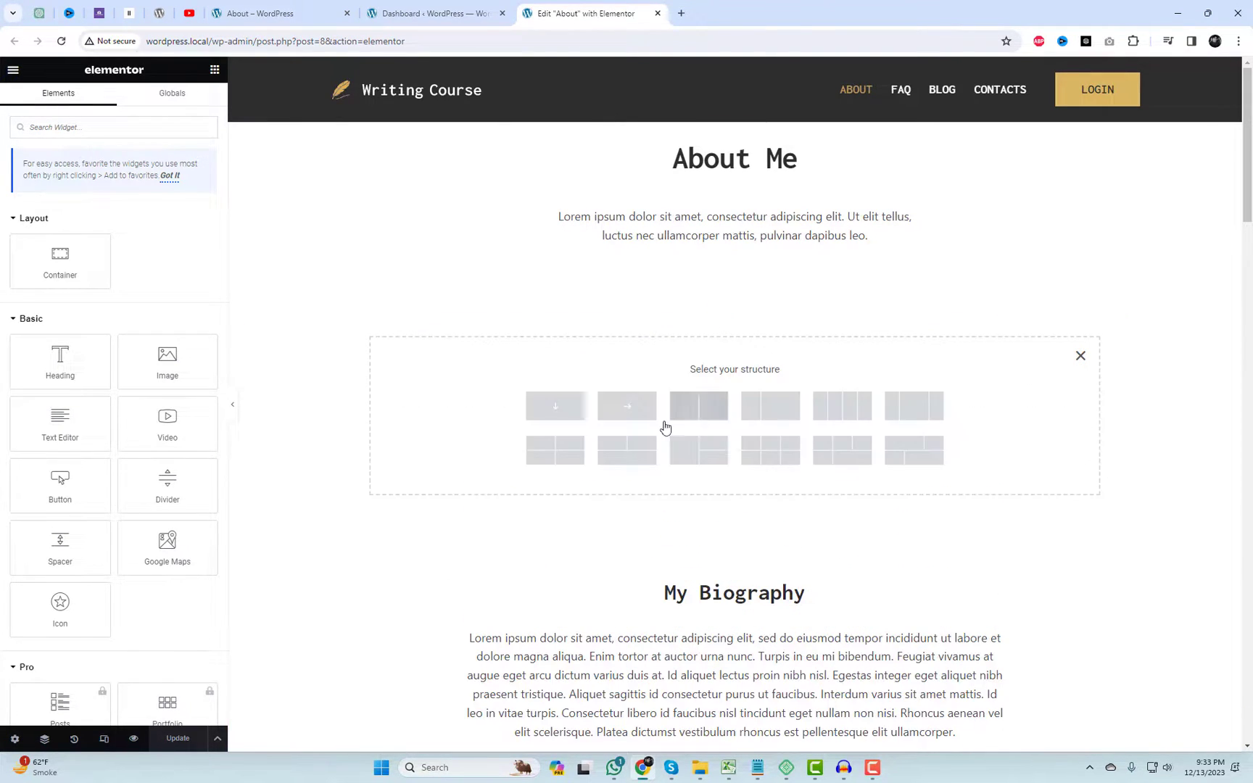
click(576, 410)
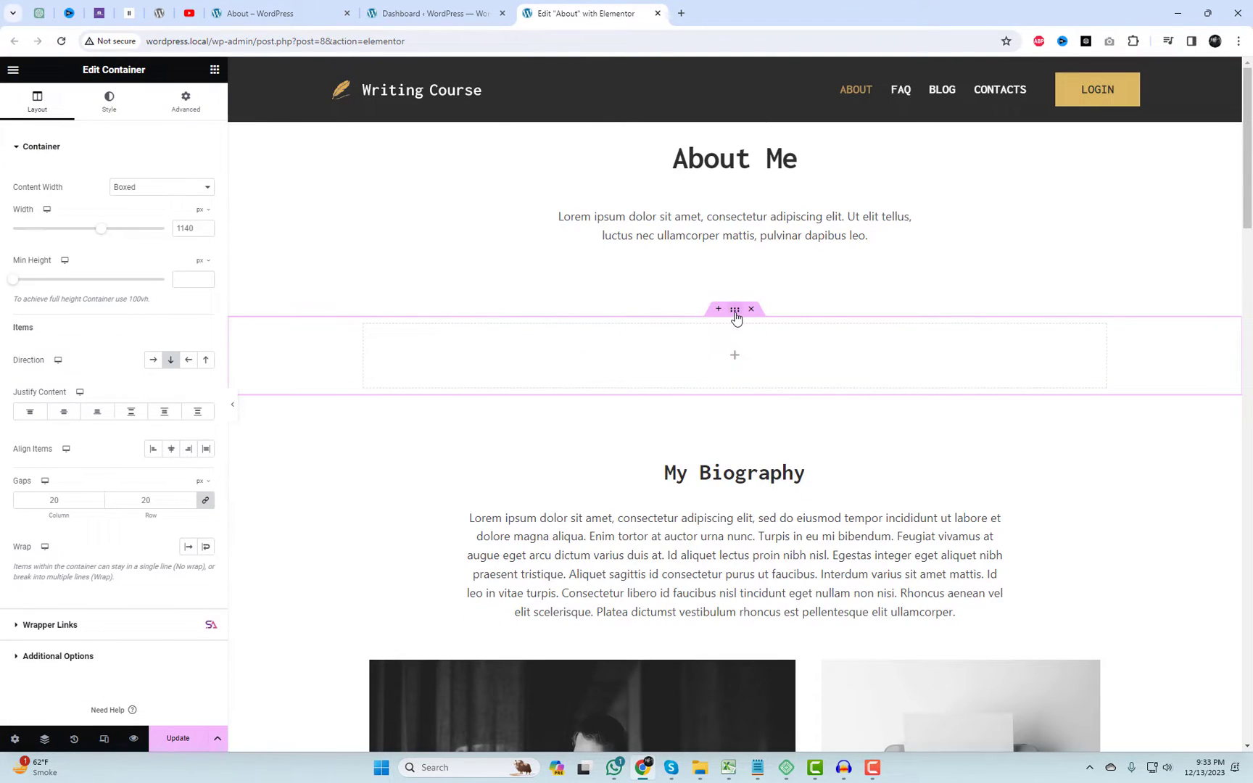
click(190, 187)
click(142, 207)
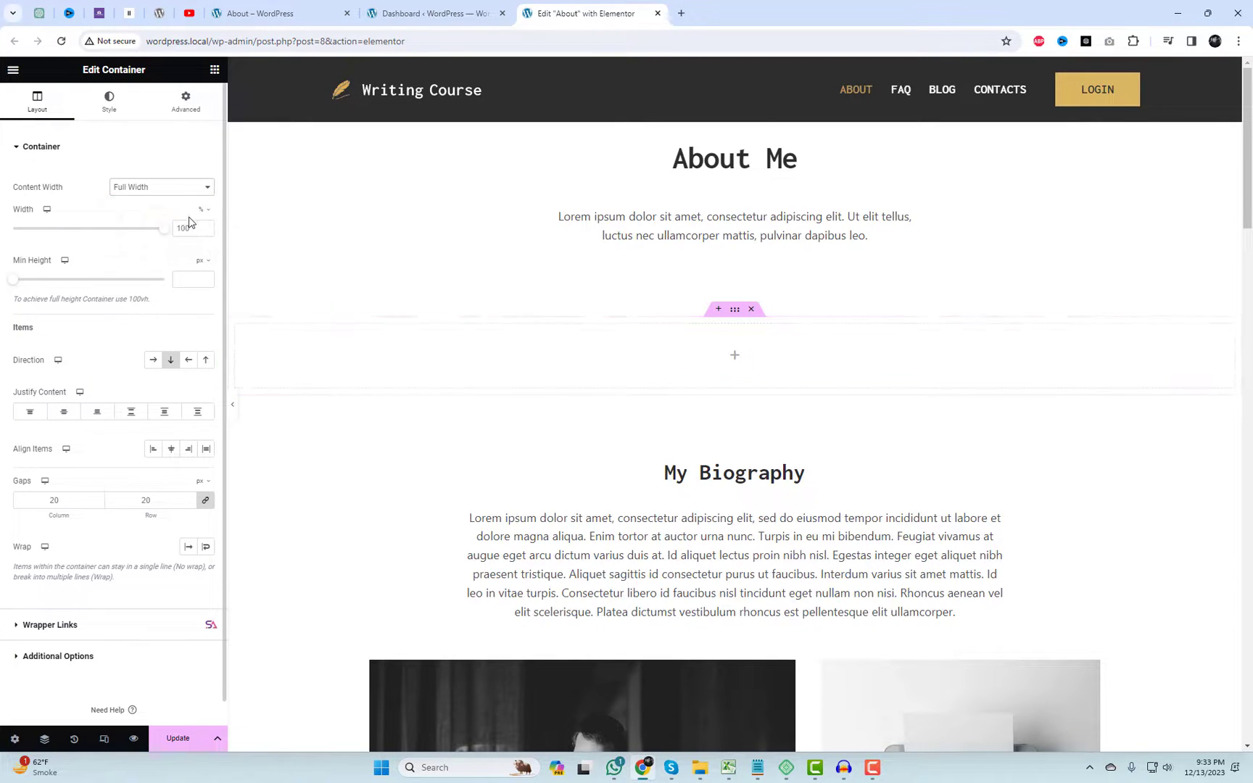
Place a Heading widget in the new container and set its title to "Video Slider".
click(13, 69)
click(13, 70)
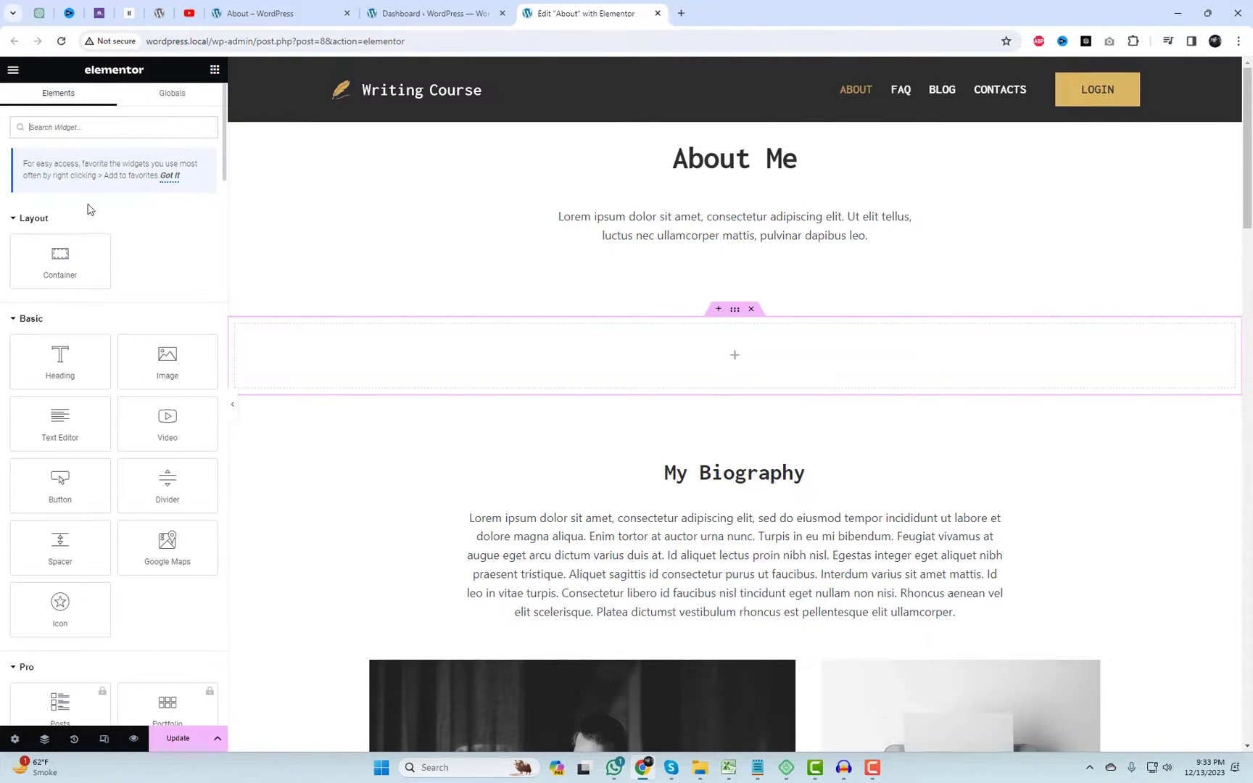
text(he)
drag(26, 238, 625, 329)
drag(171, 195, 2, 187)
text(Video Slider)
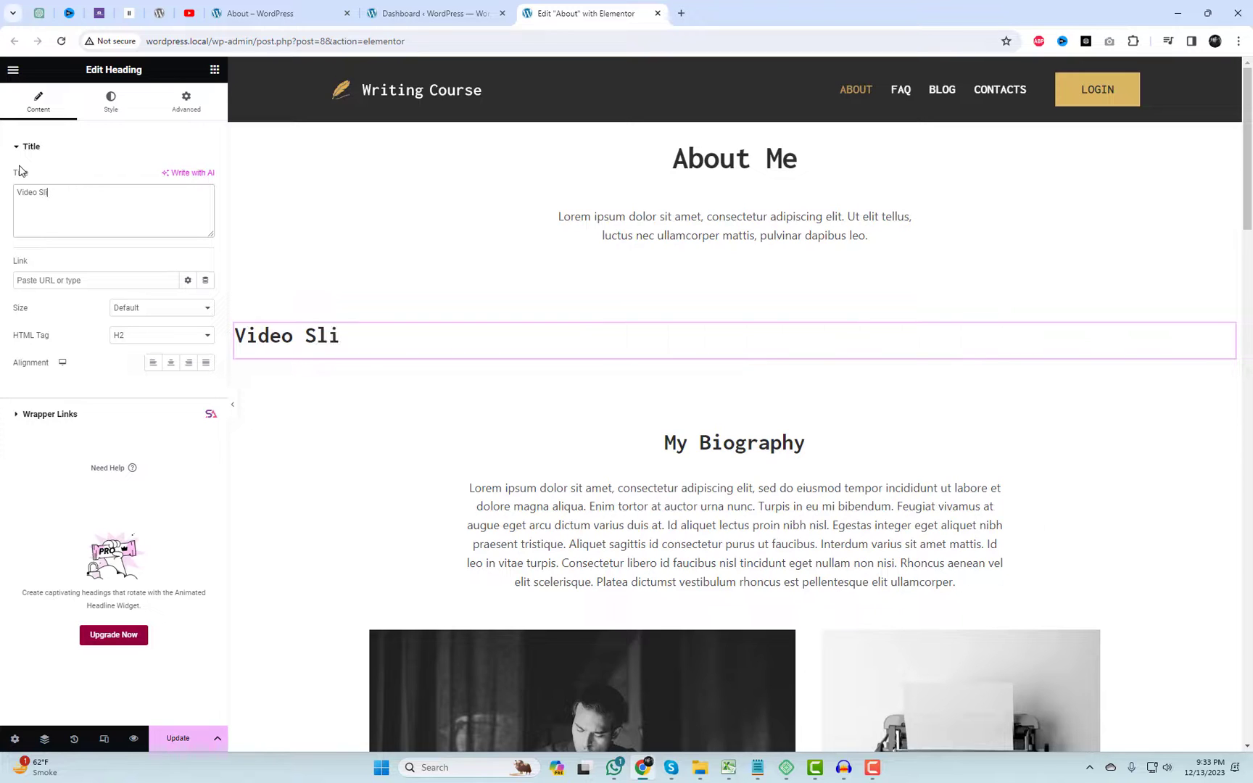
Find the Glory Video Slider widget and place it directly below the Video Slider heading.
click(13, 69)
click(13, 70)
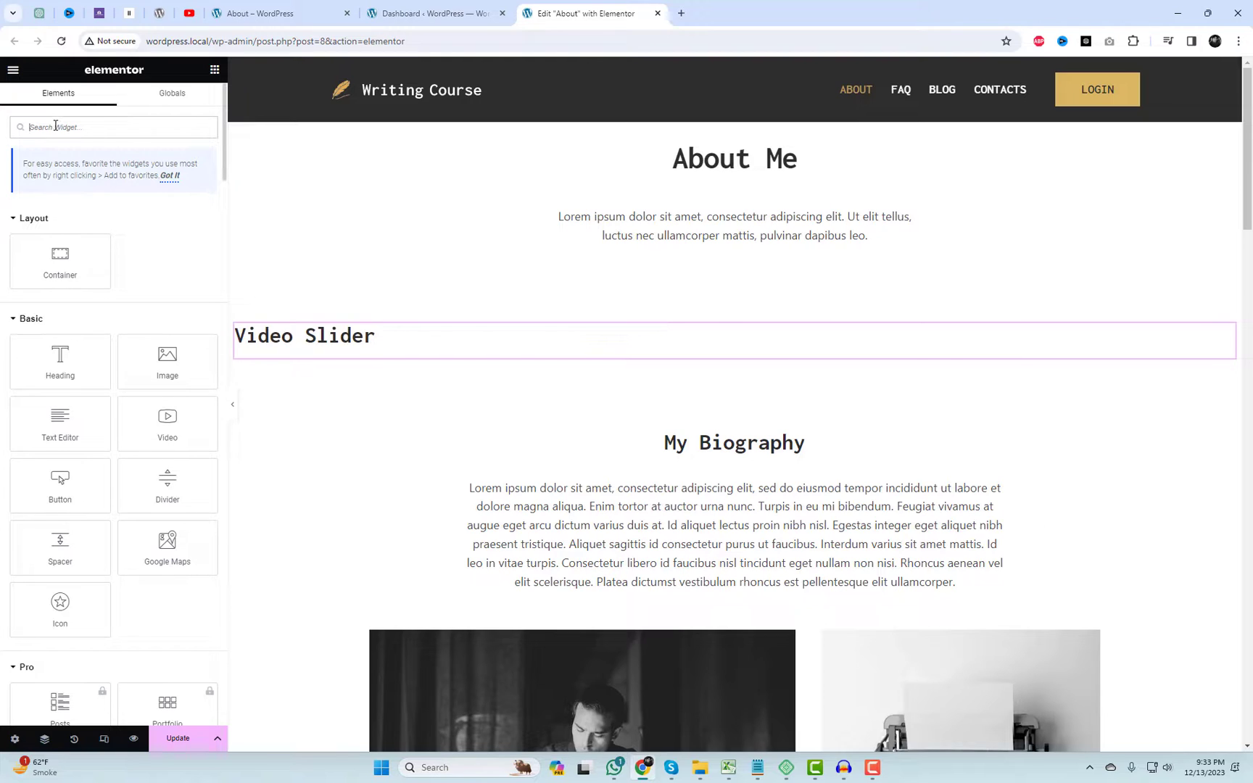
text(glo)
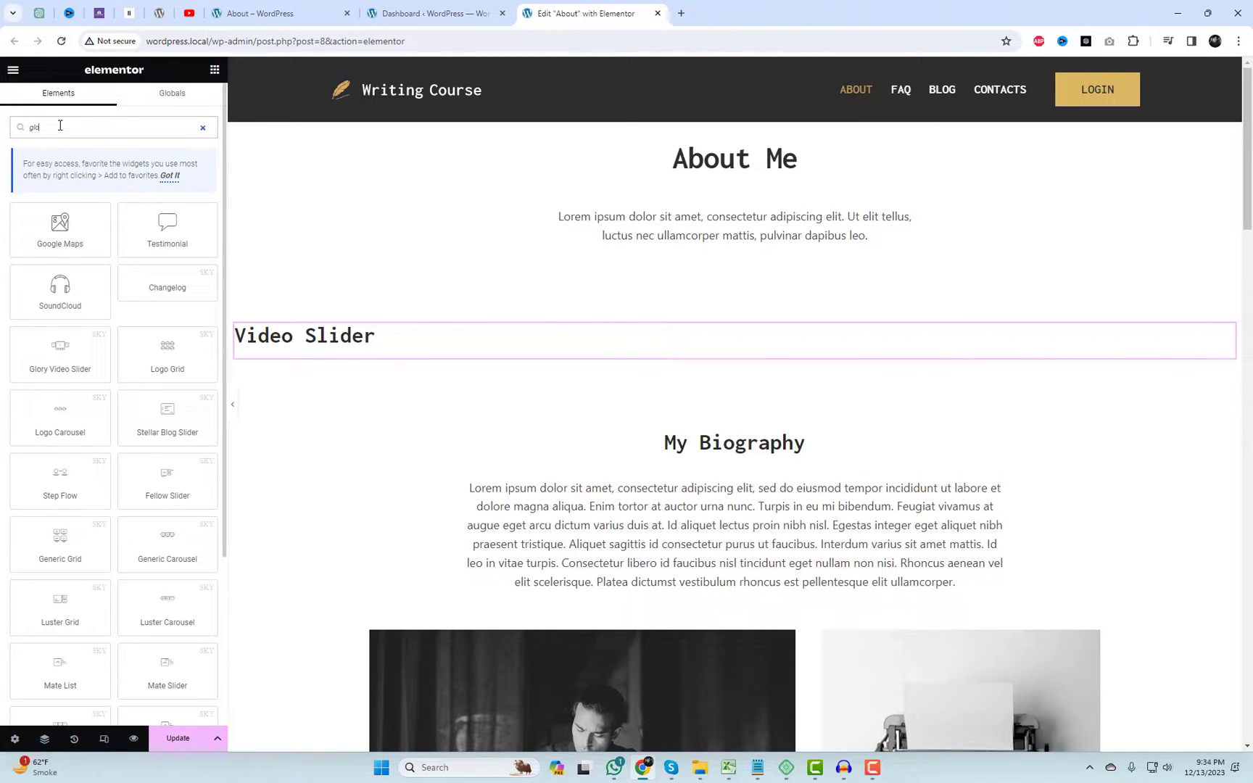
text(r)
drag(67, 230, 581, 358)
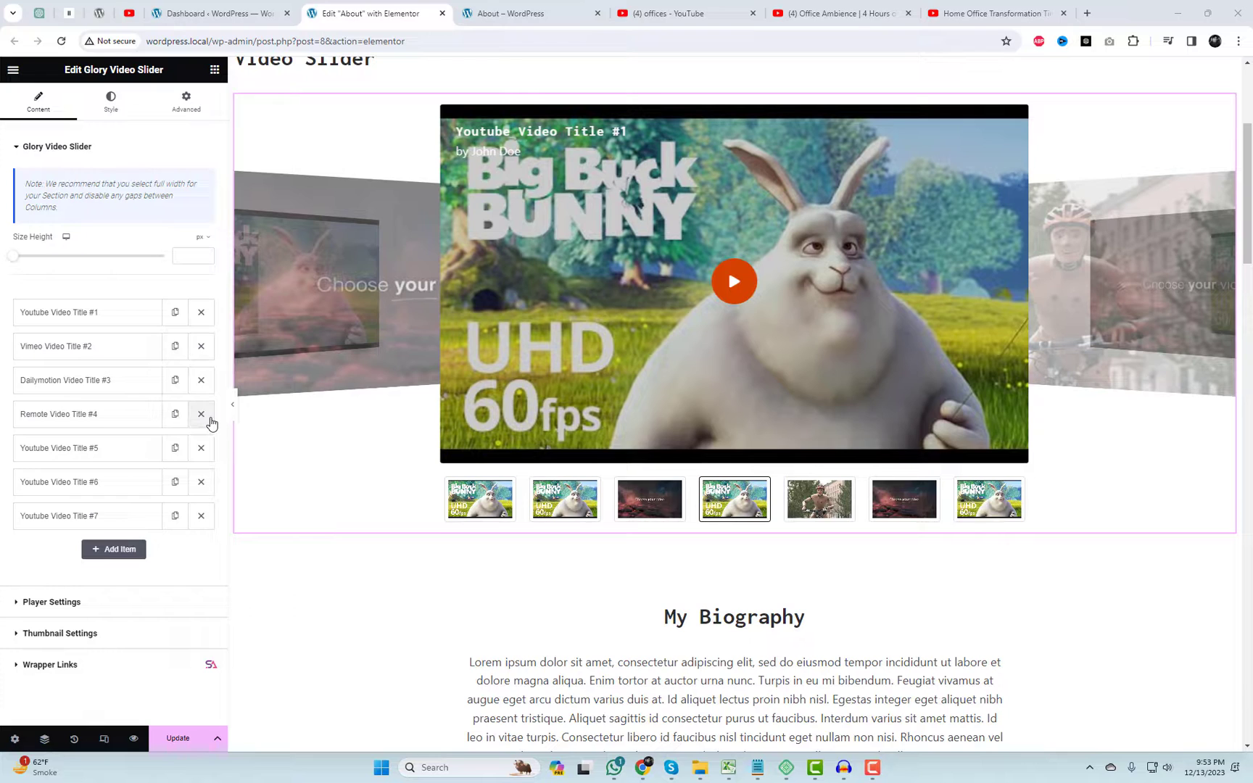
Delete slider items #4 through #7 from the Glory Video Slider.
click(209, 422)
click(210, 422)
click(209, 422)
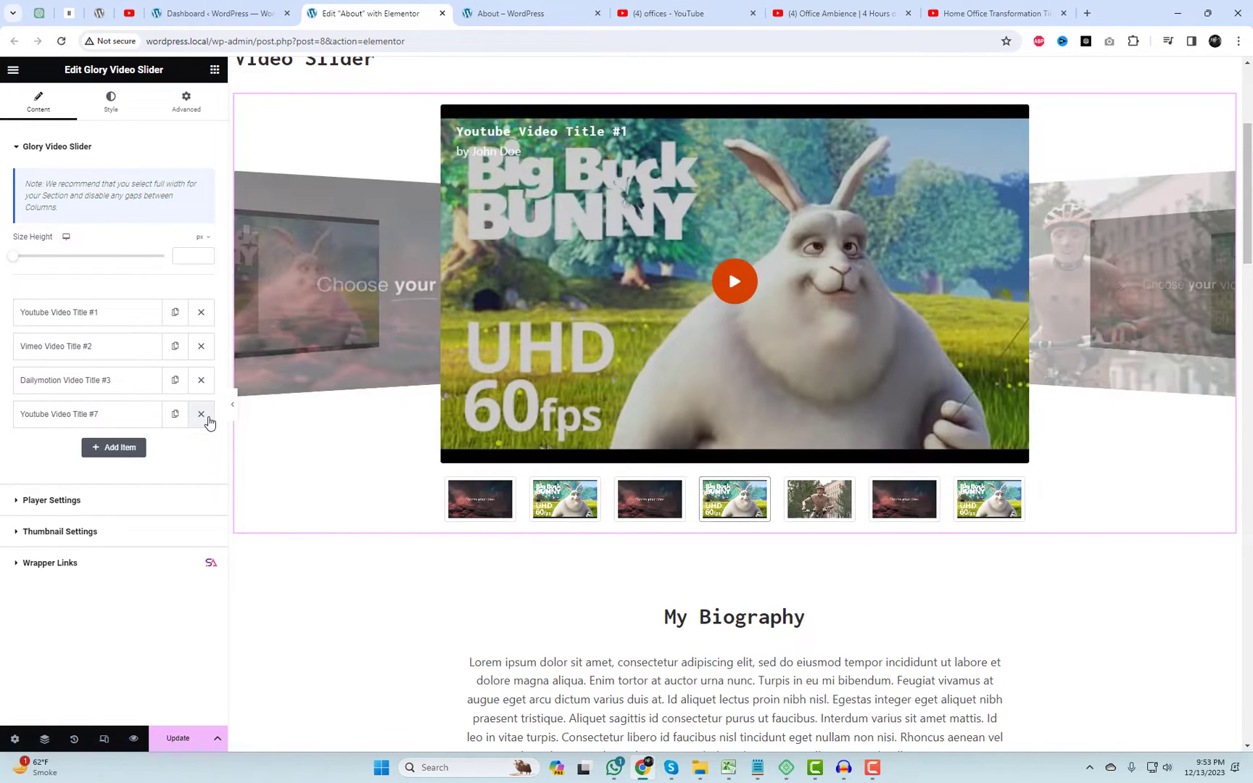
click(209, 422)
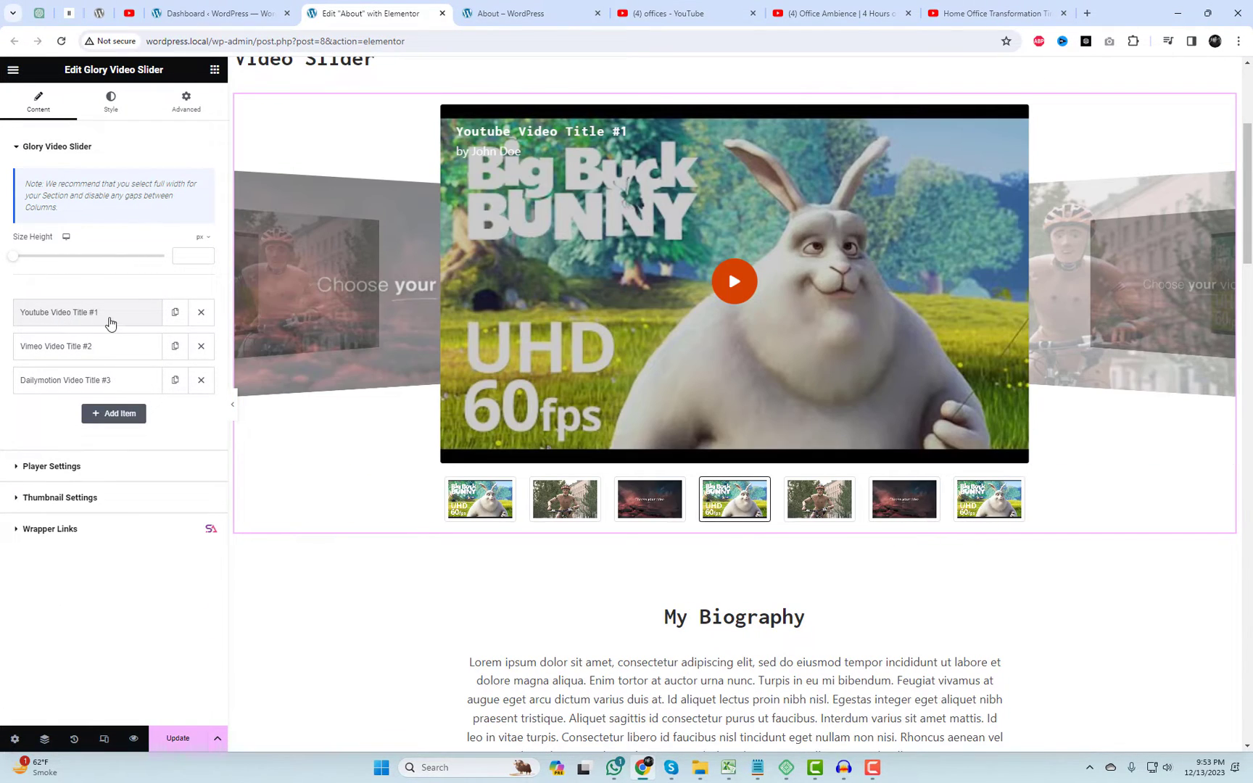
Keep YouTube as the first slide's source and replace its link with the URL of the open Office Ambience video.
click(110, 322)
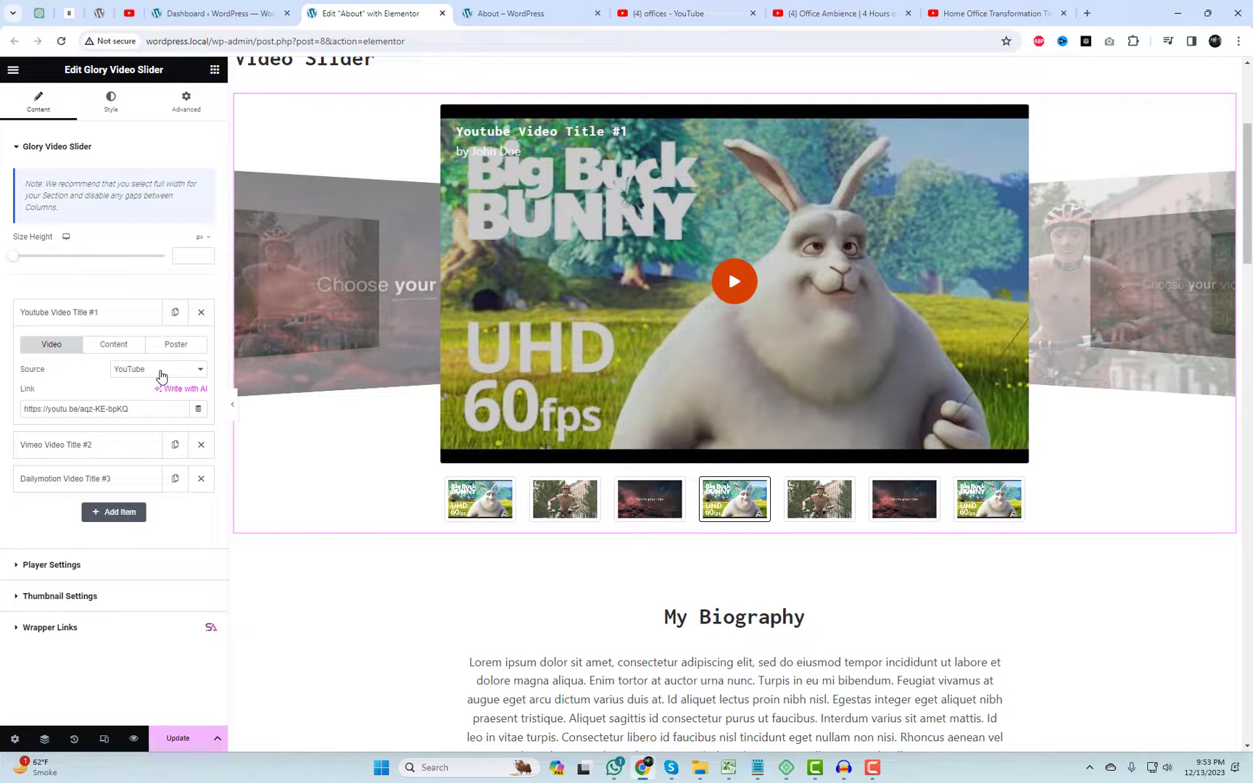
click(161, 373)
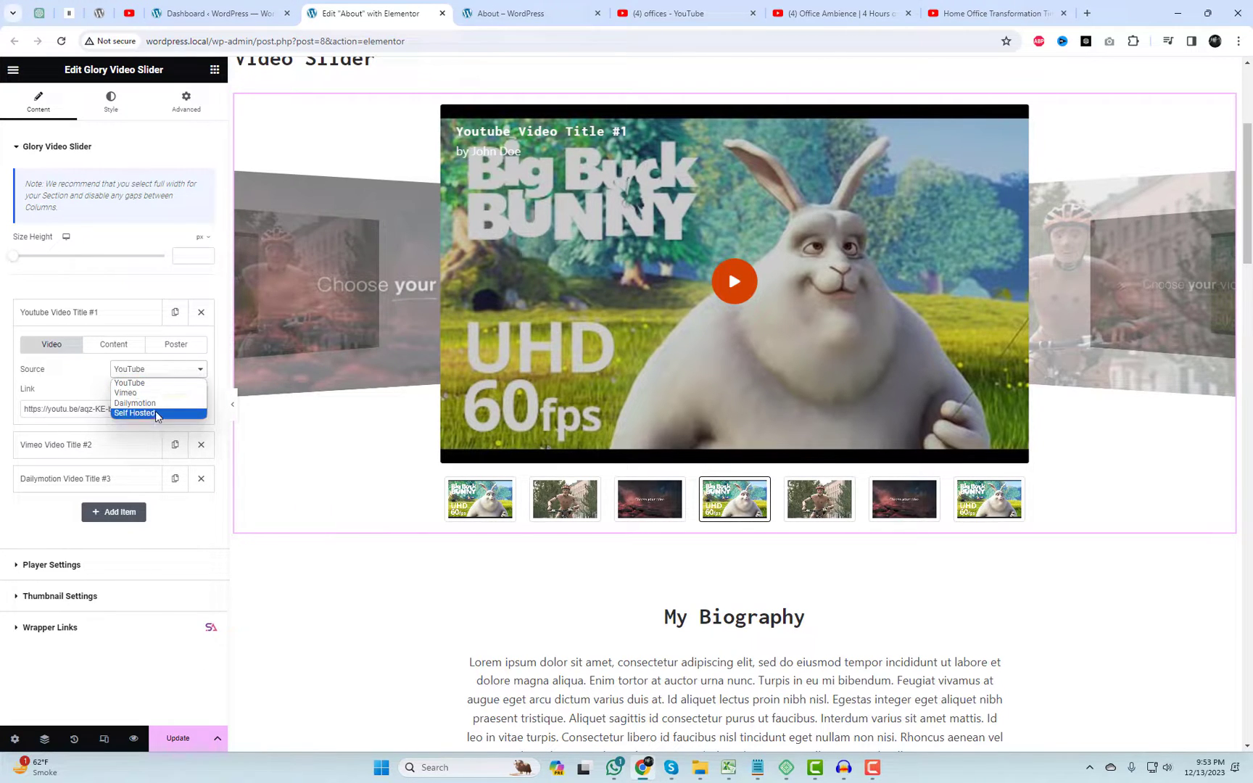
click(154, 384)
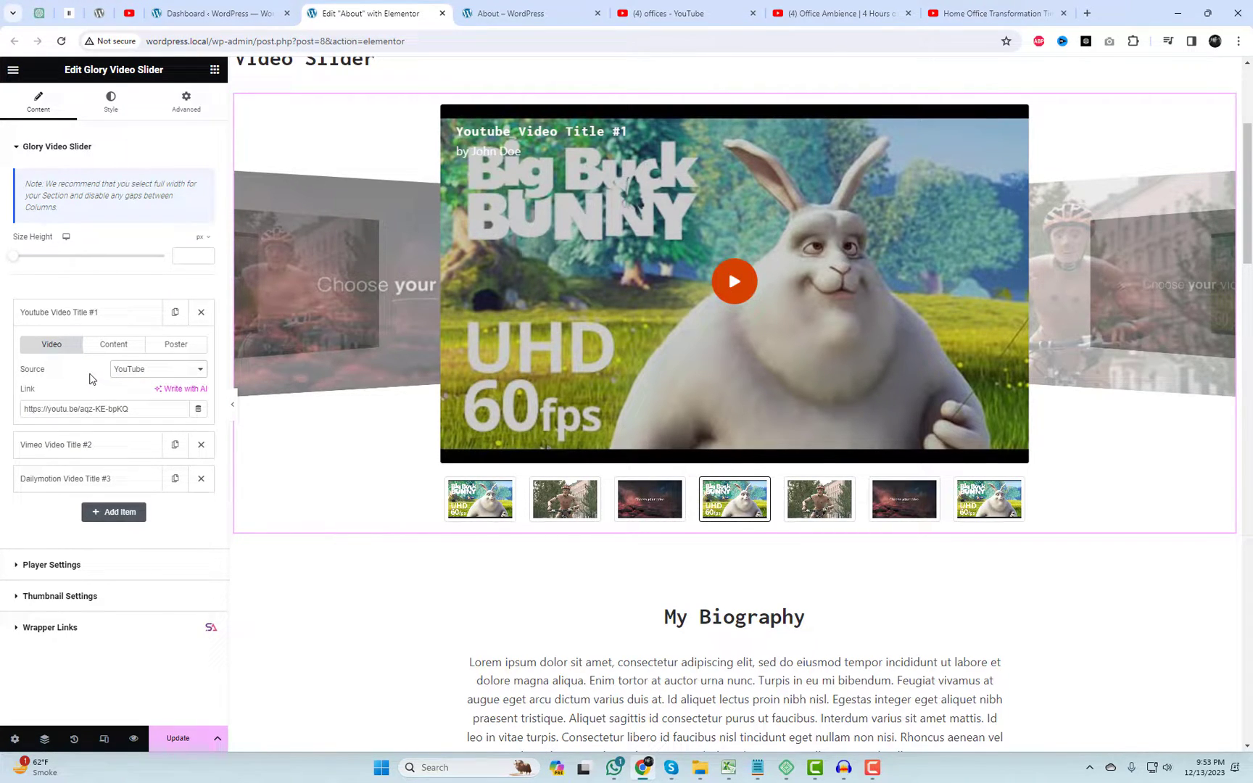
click(803, 14)
click(729, 44)
key(ctrl+c)
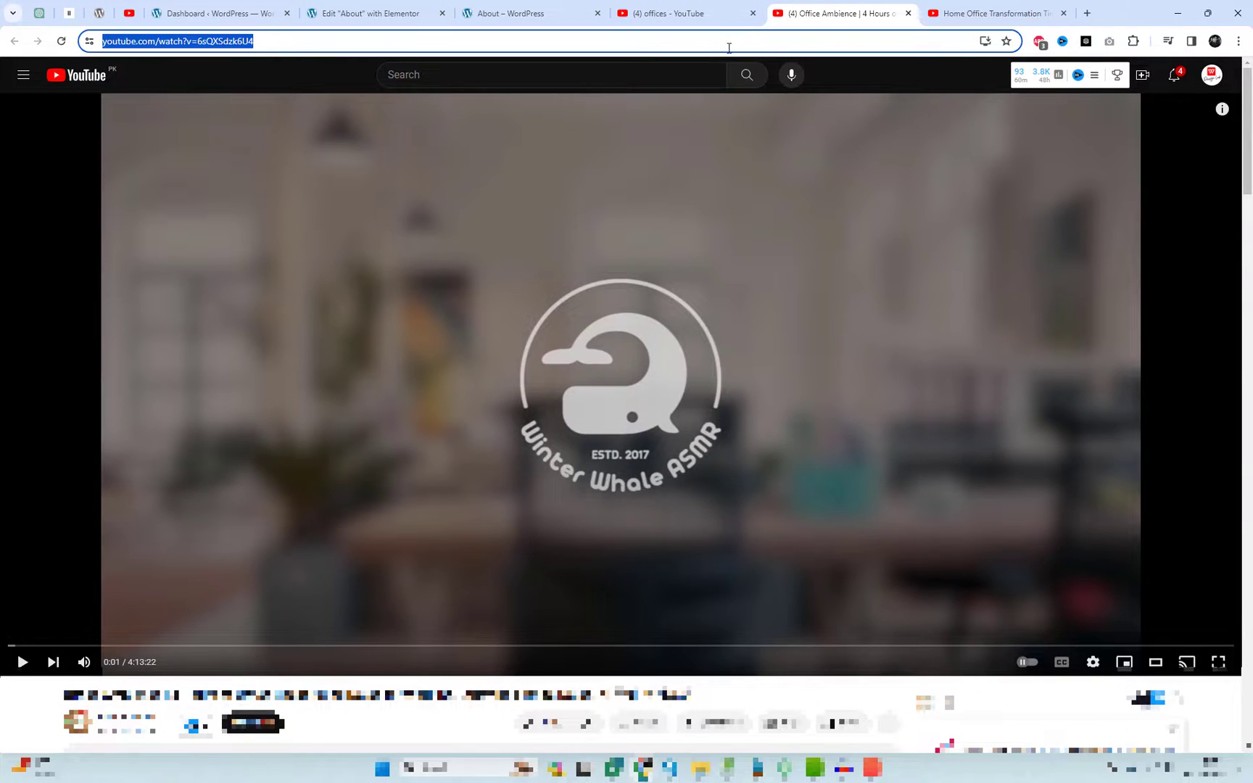
click(366, 13)
drag(148, 409, 9, 395)
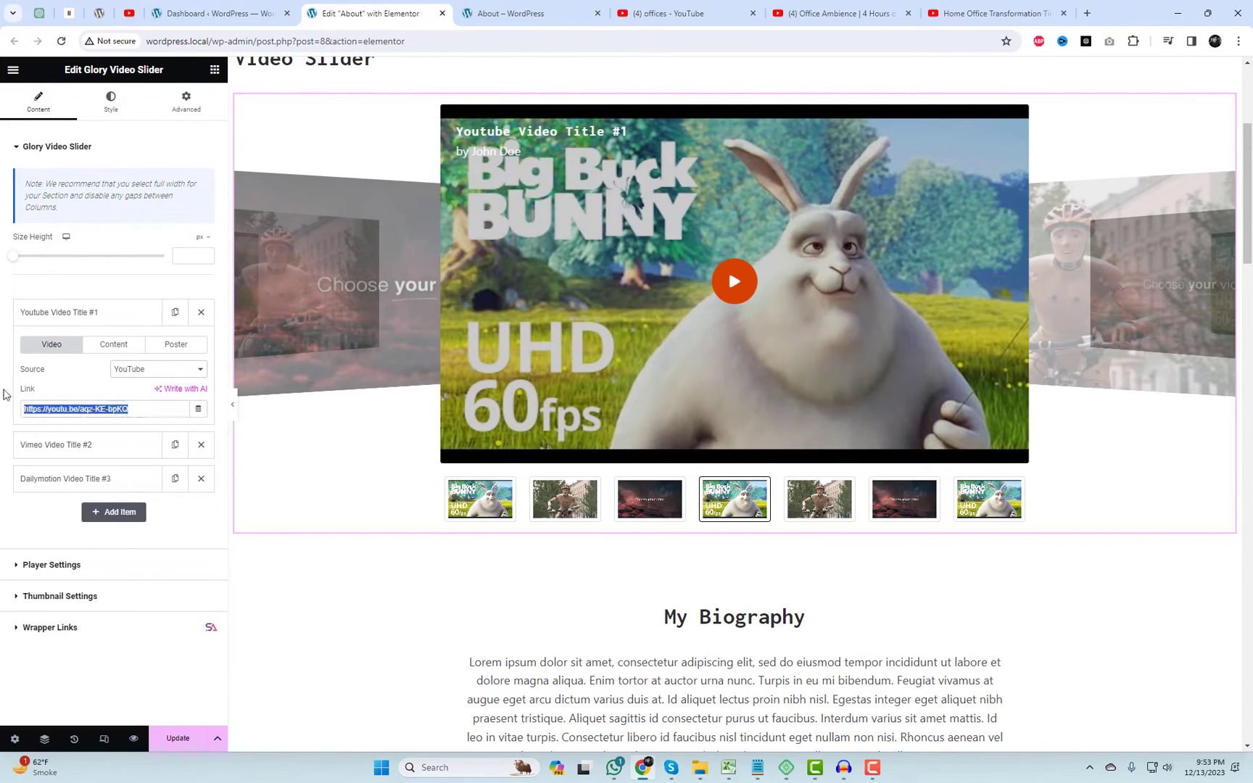
key(ctrl+v)
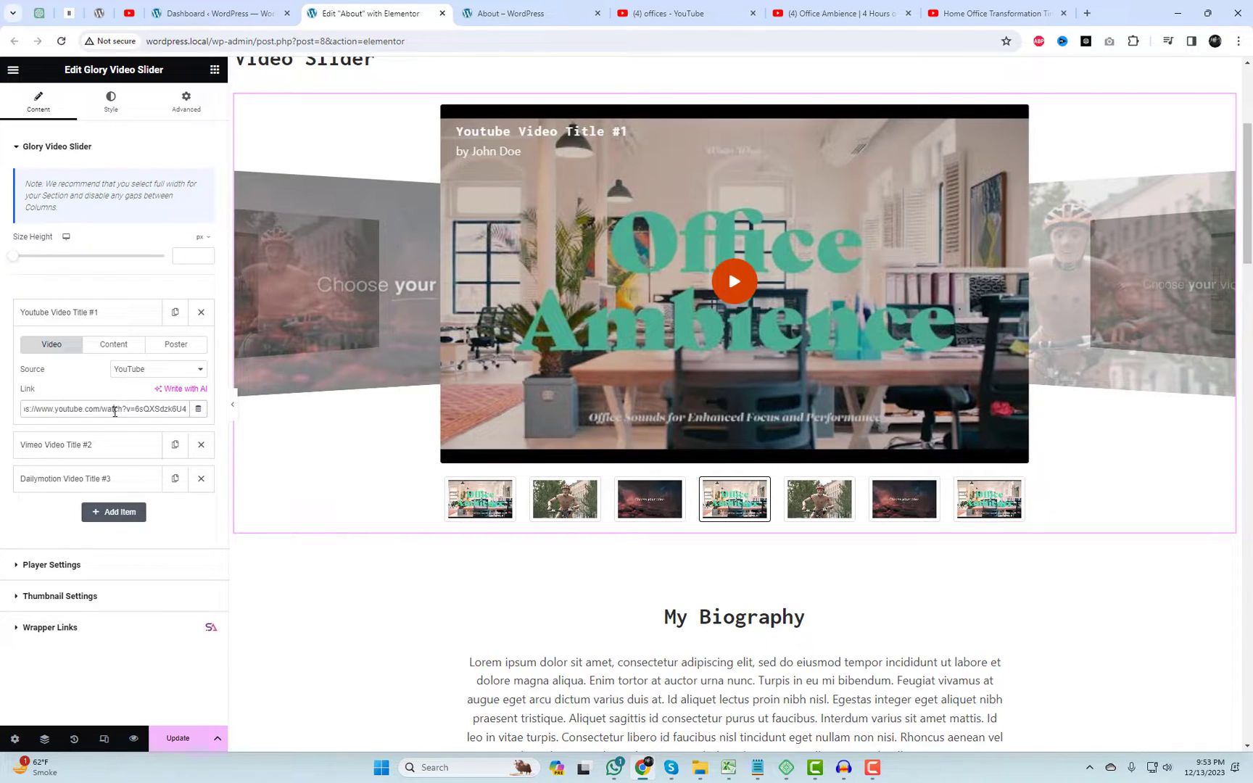
Set the first slide's title to "Here you can add video title".
click(114, 345)
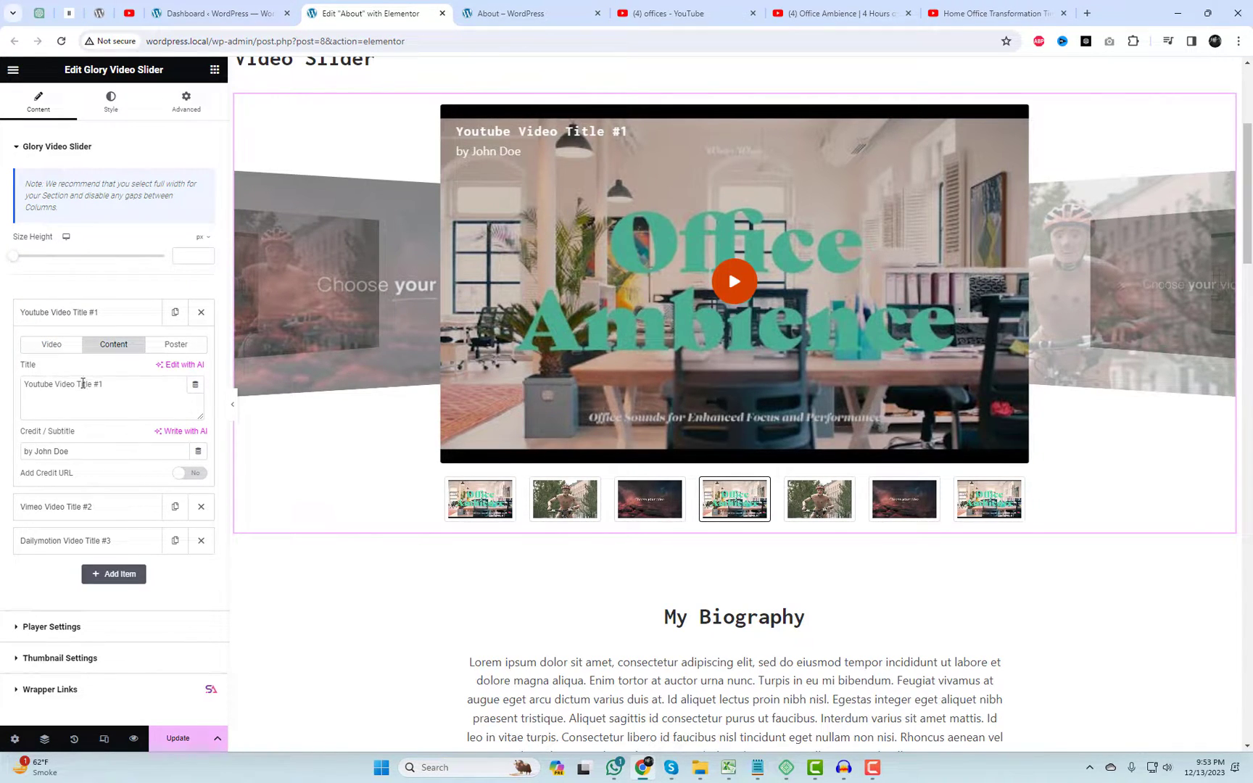
drag(85, 383, 21, 385)
text(H)
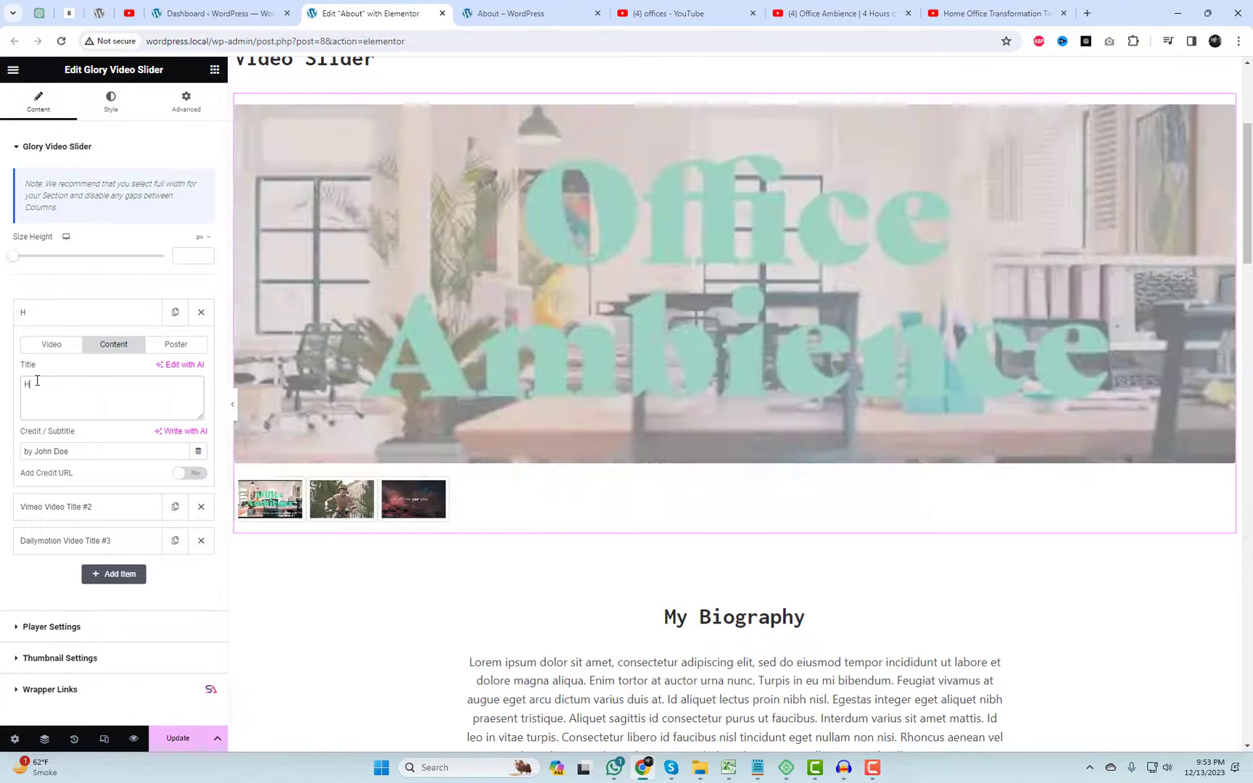
text(ere you can )
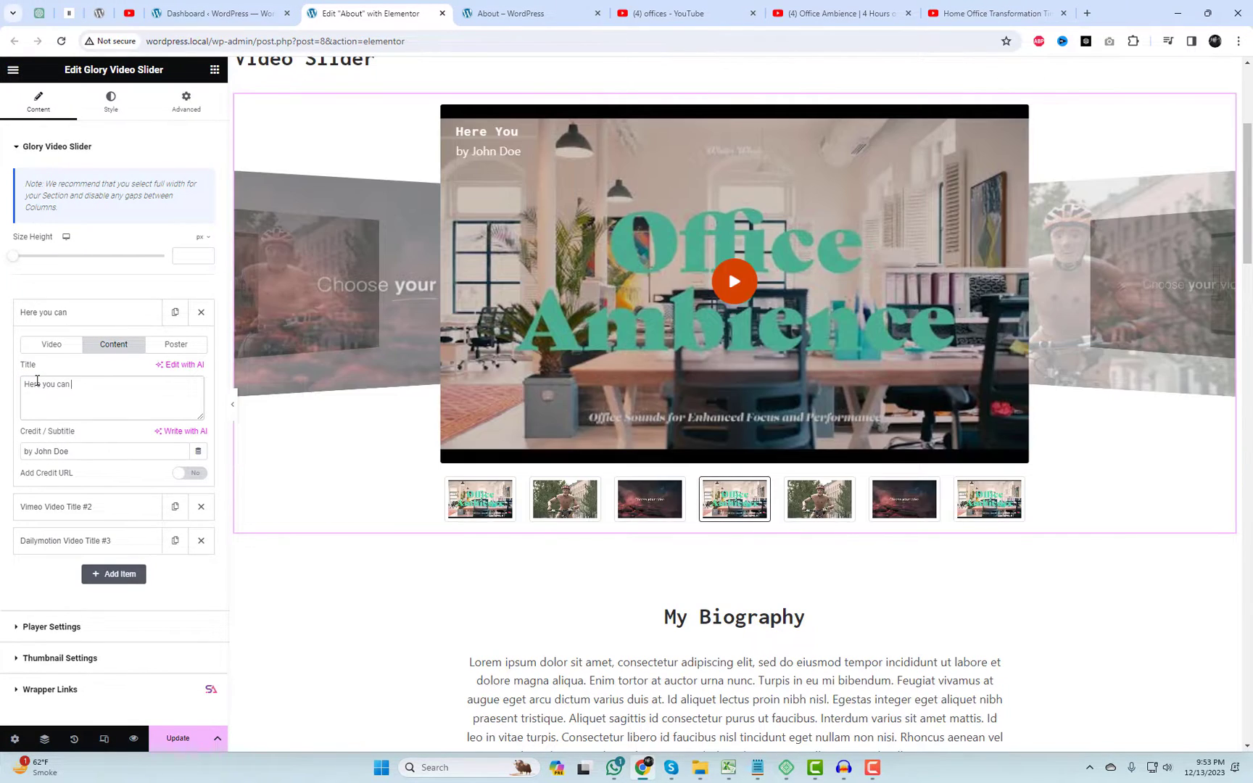
text(add video titl)
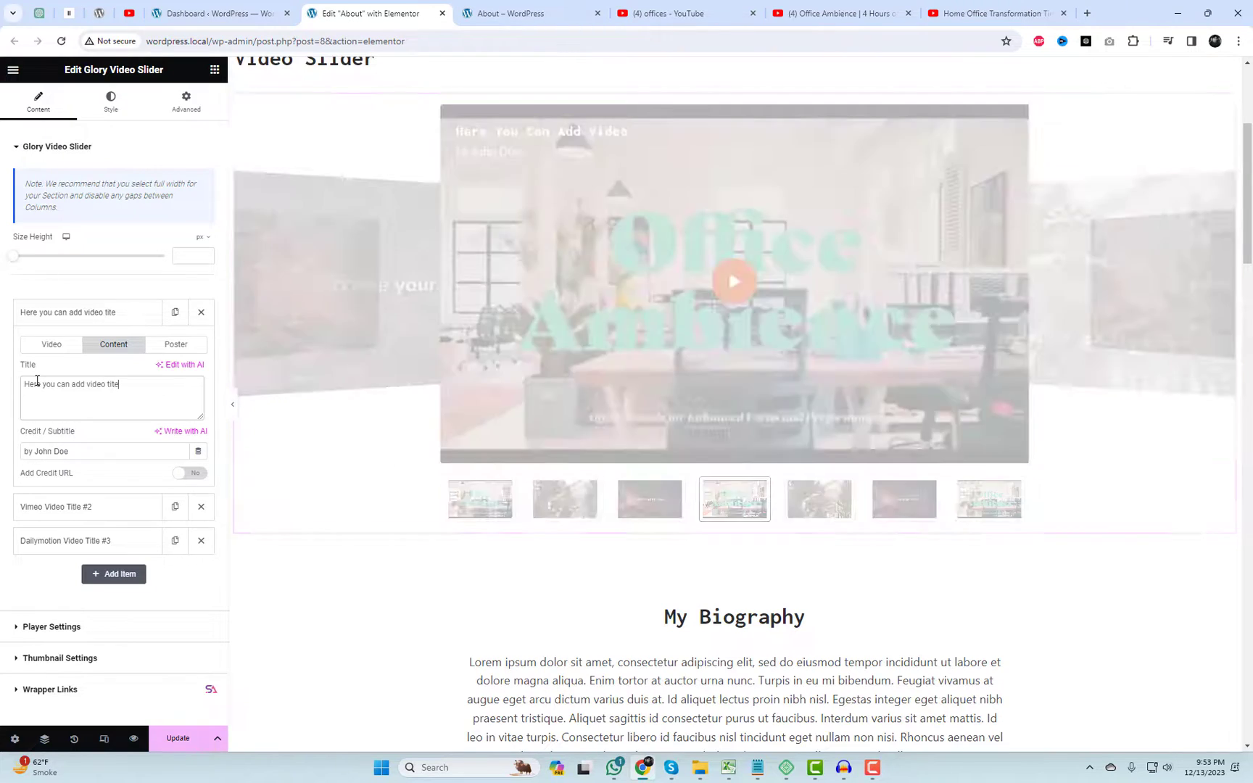
text(e)
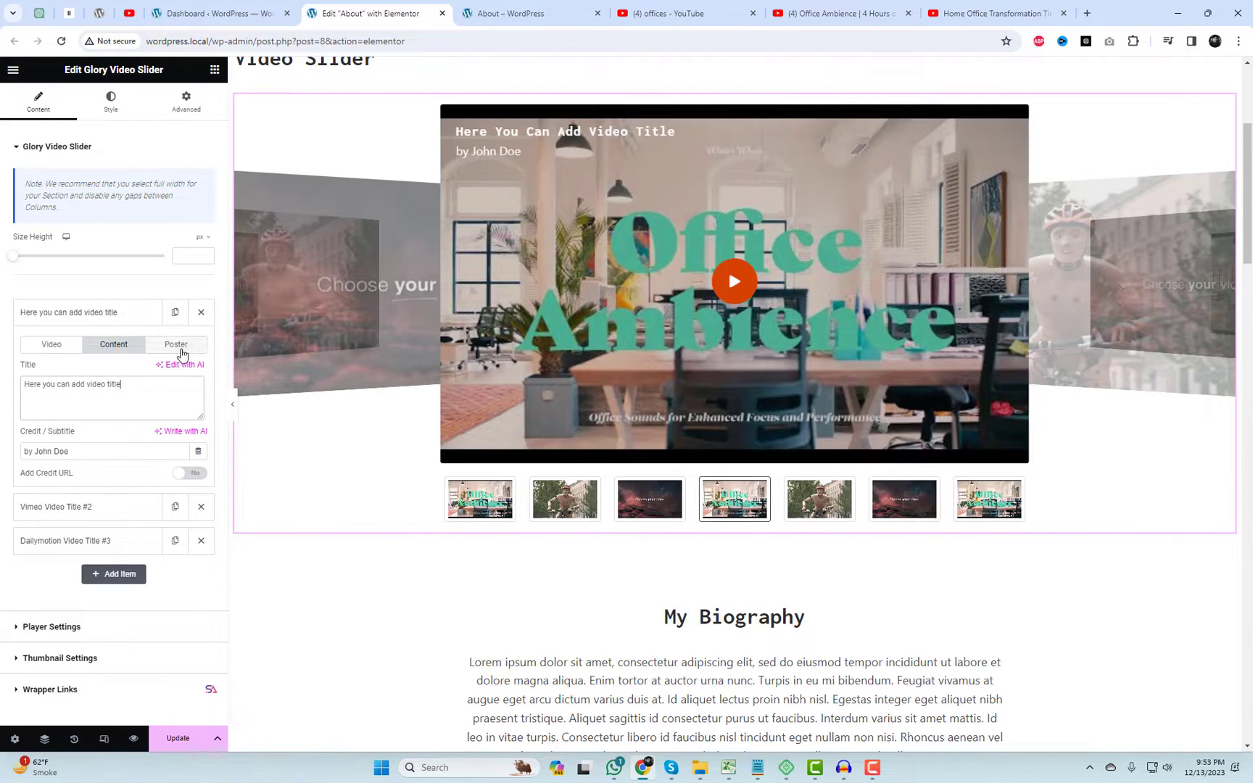
Set the first slide's poster to the media library's black-and-white photo of a man writing in the dark.
click(176, 345)
click(152, 420)
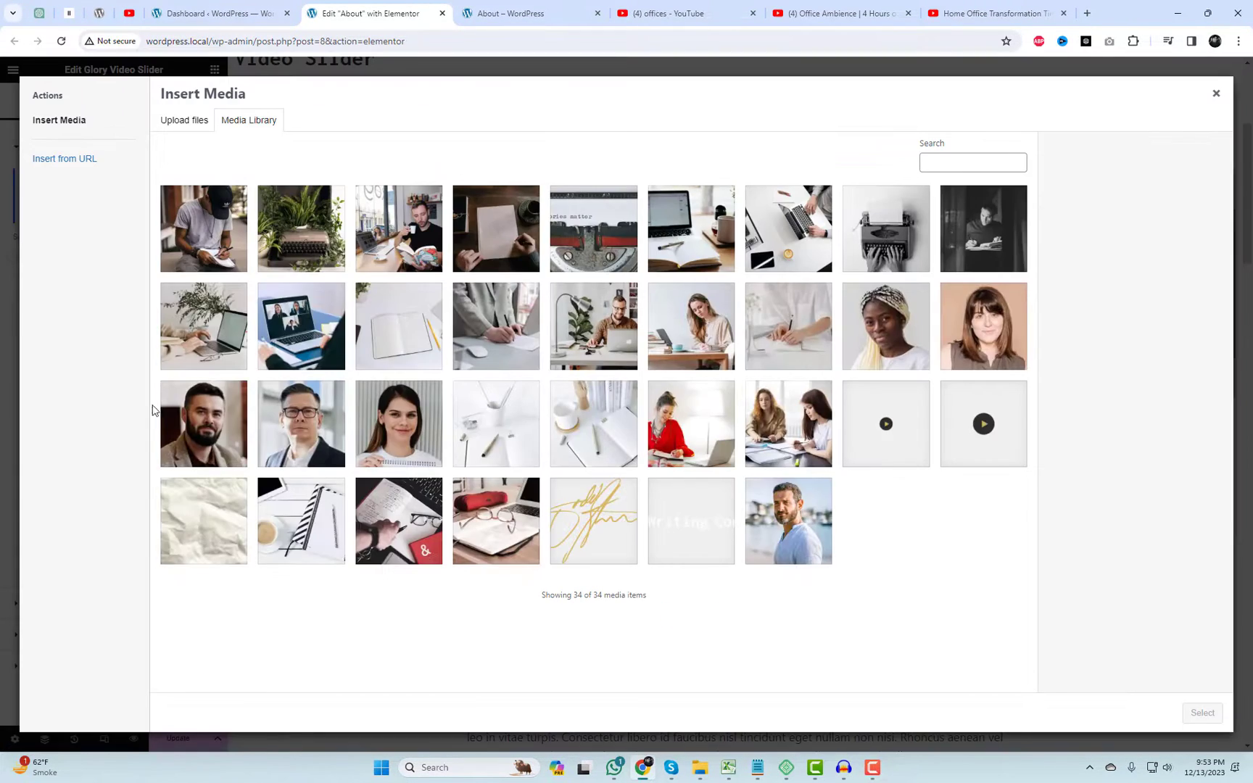
click(986, 247)
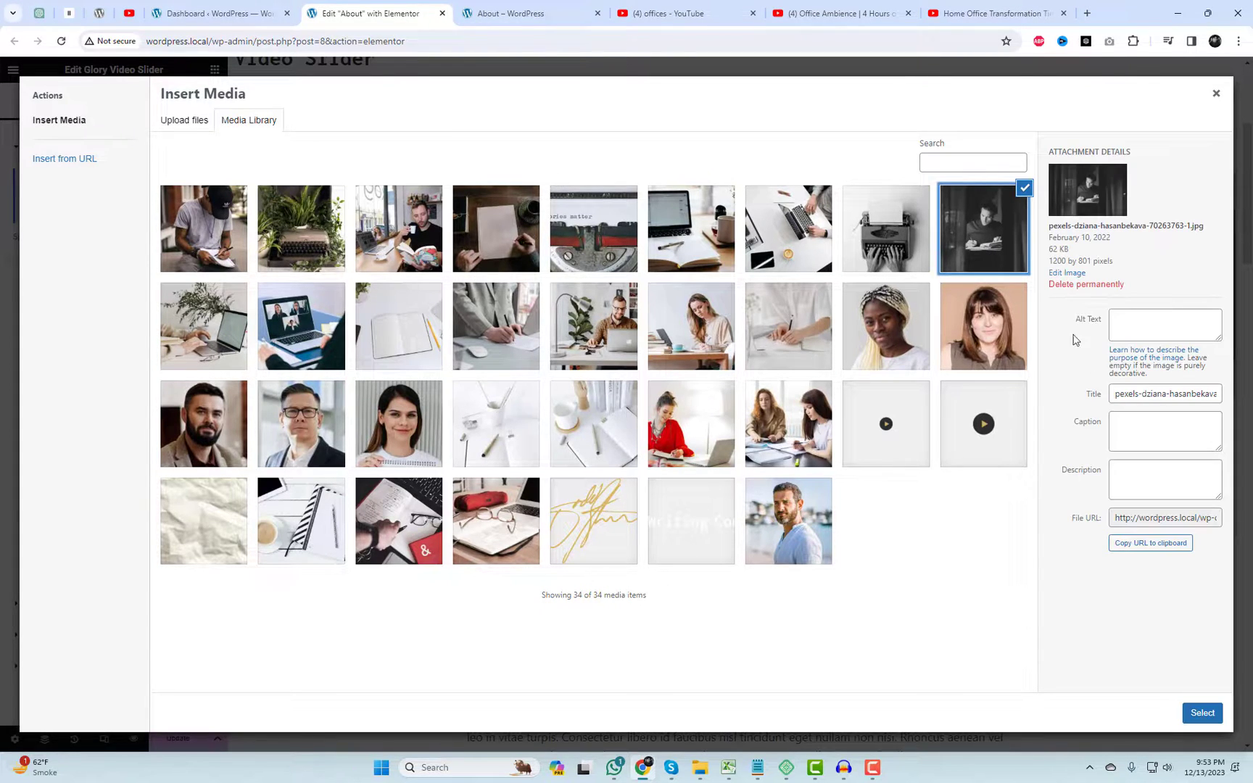
click(1202, 713)
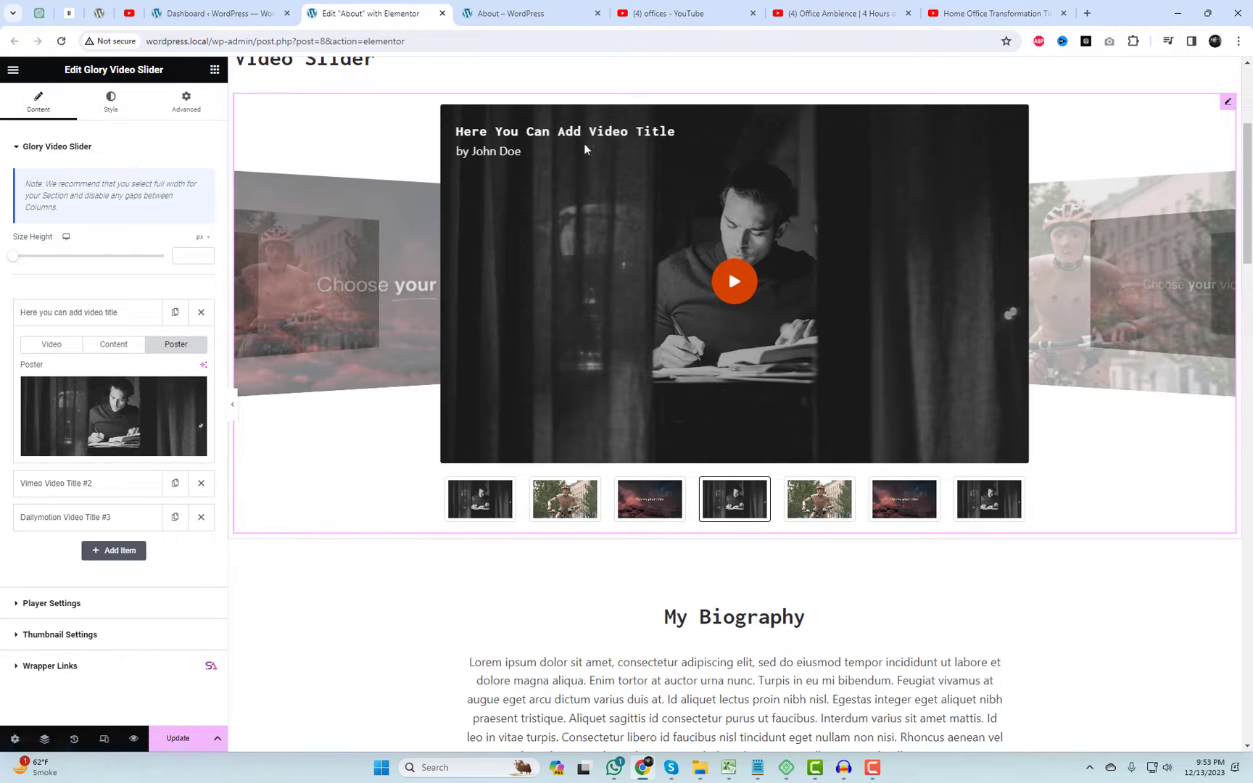
Change the first slide's credit to "Author Name" and collapse the item.
click(115, 345)
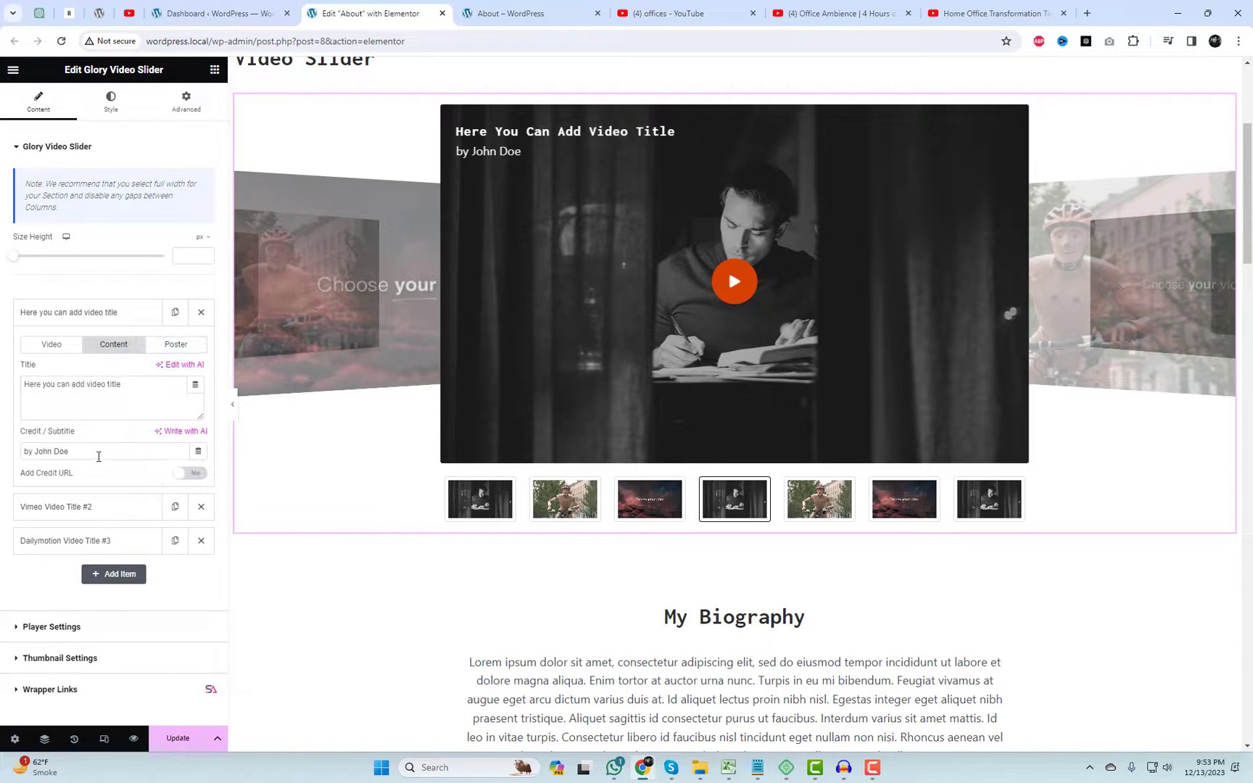
key(BackSpace)
key(BackSpace)
key(BackSpace)
key(BackSpace)
text(Author Name)
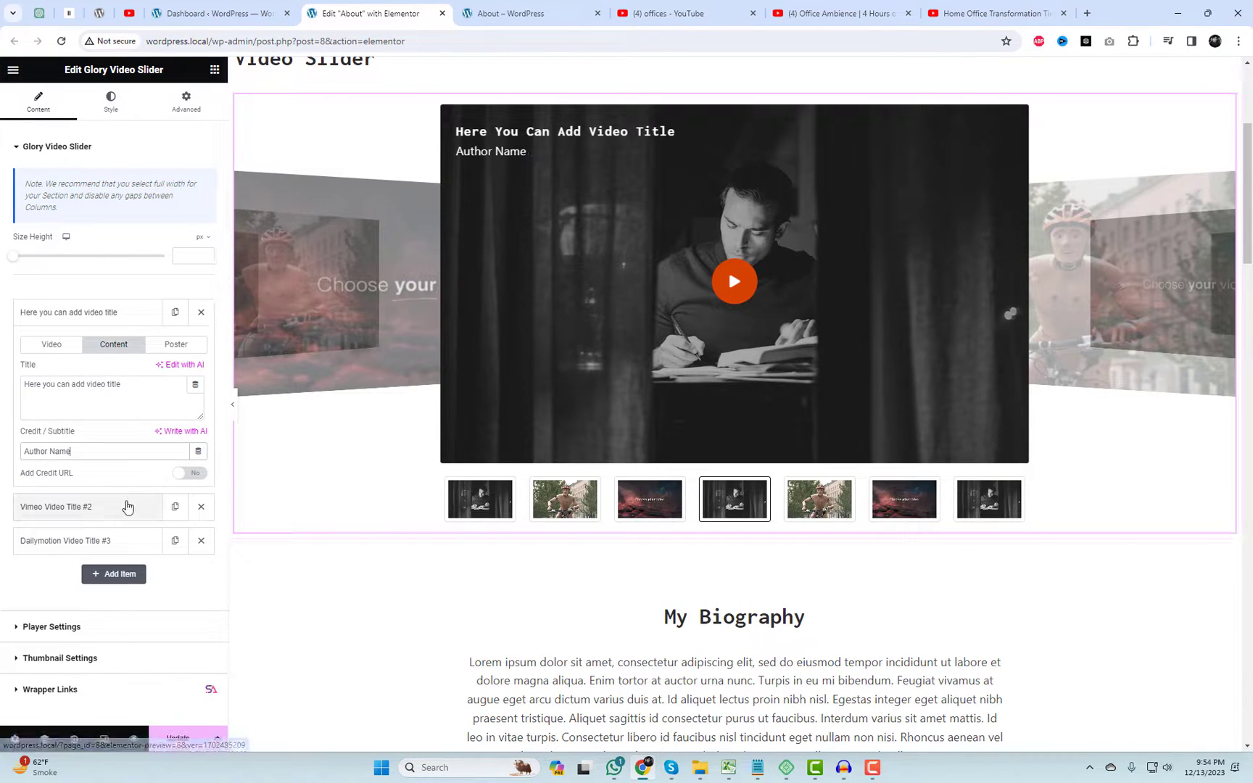
click(123, 312)
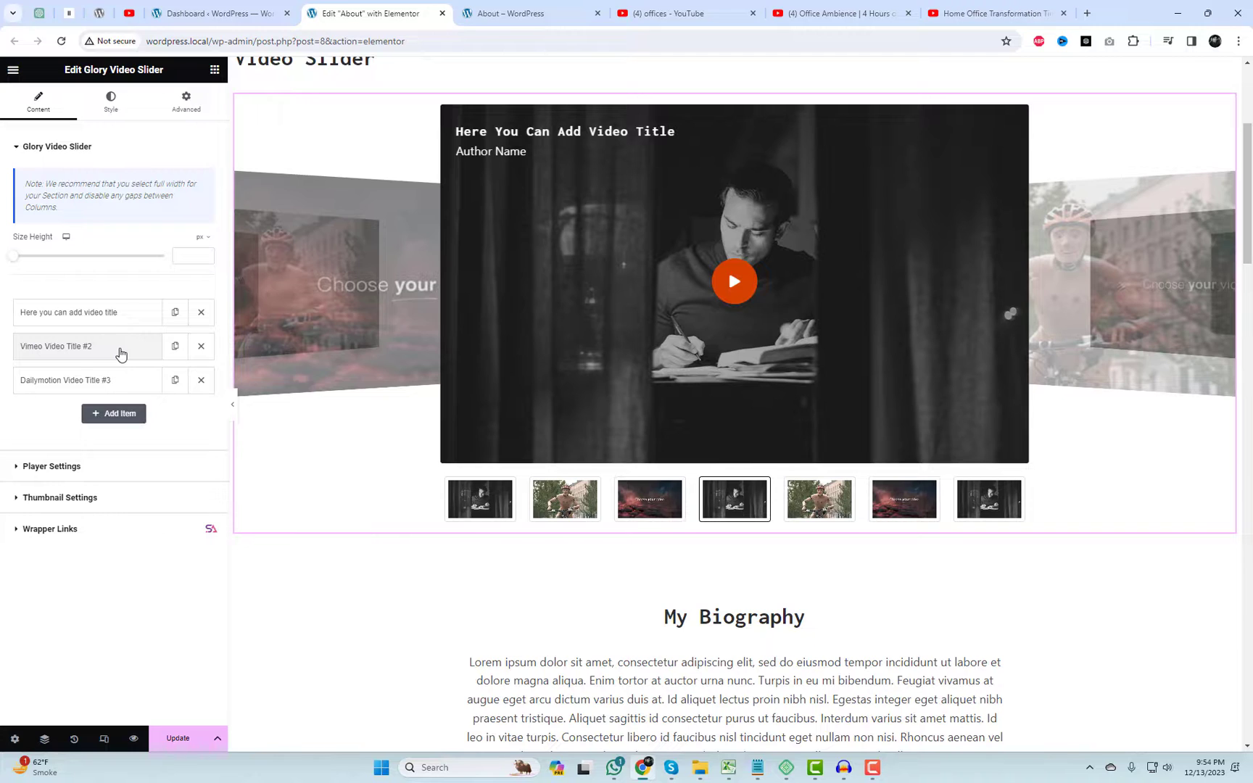
Shorten the second slide's title to "Vimeo Video Title".
click(122, 348)
click(113, 379)
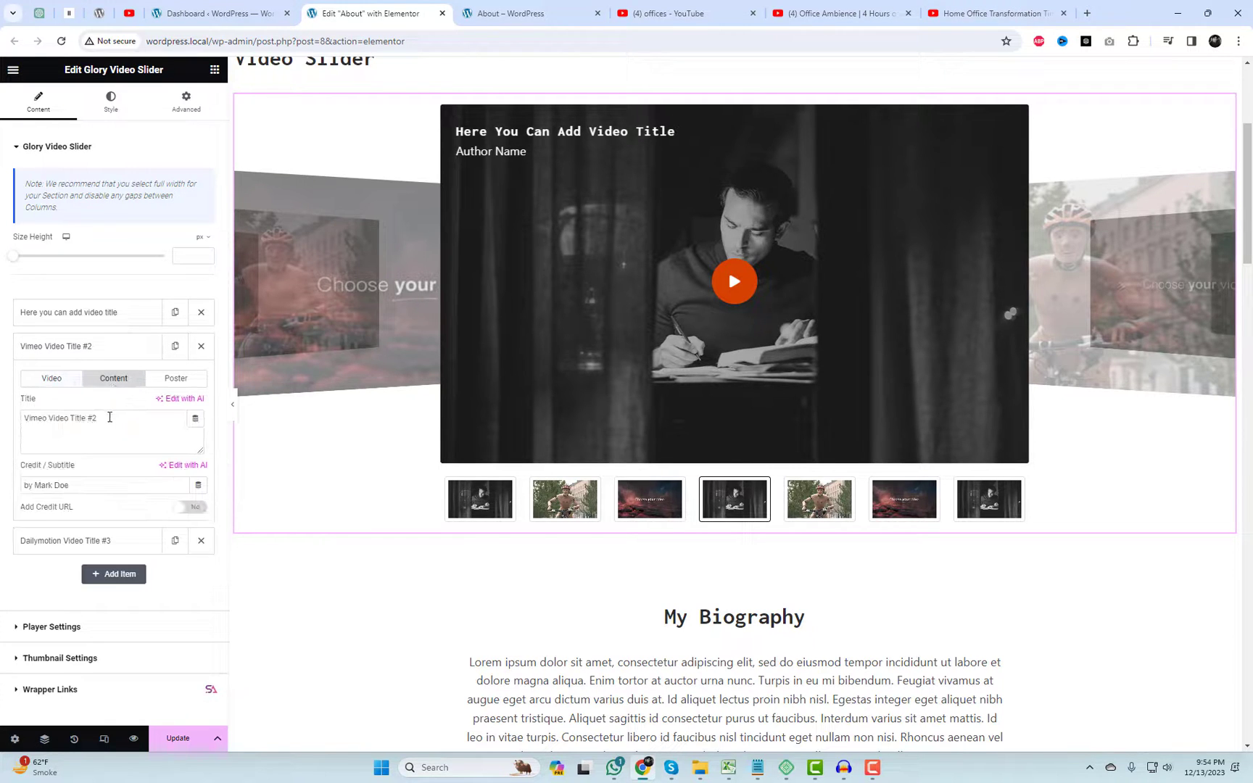
key(BackSpace)
key(BackSpace)
Set the Vimeo slide's poster to the photo of a bearded man working at a laptop beside a plant.
click(166, 384)
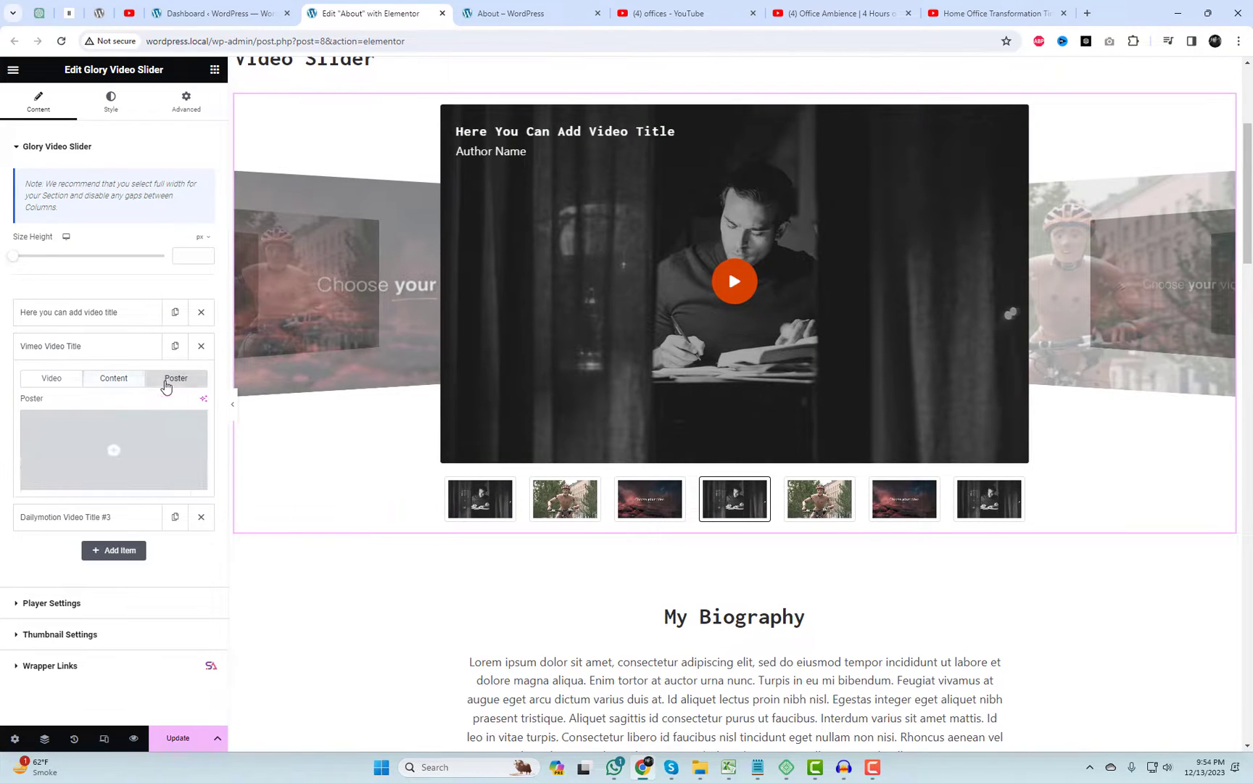
click(148, 440)
click(604, 343)
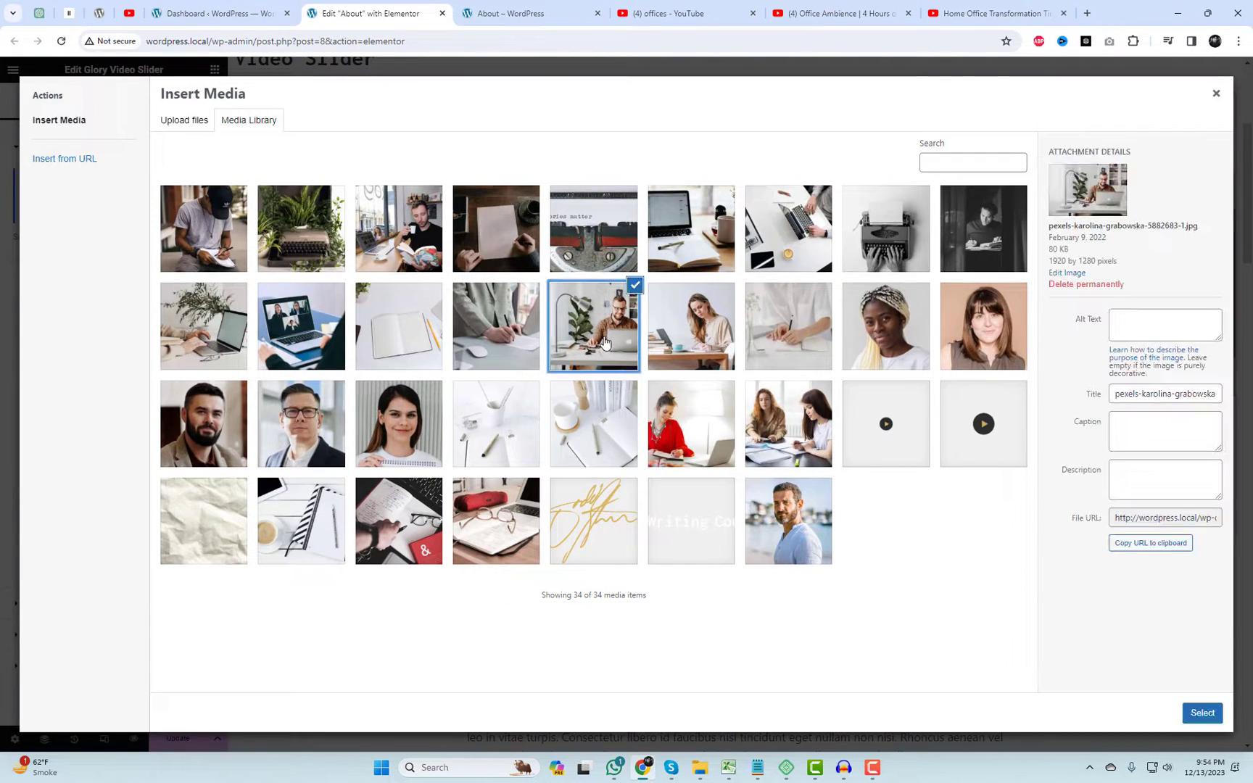
click(1200, 714)
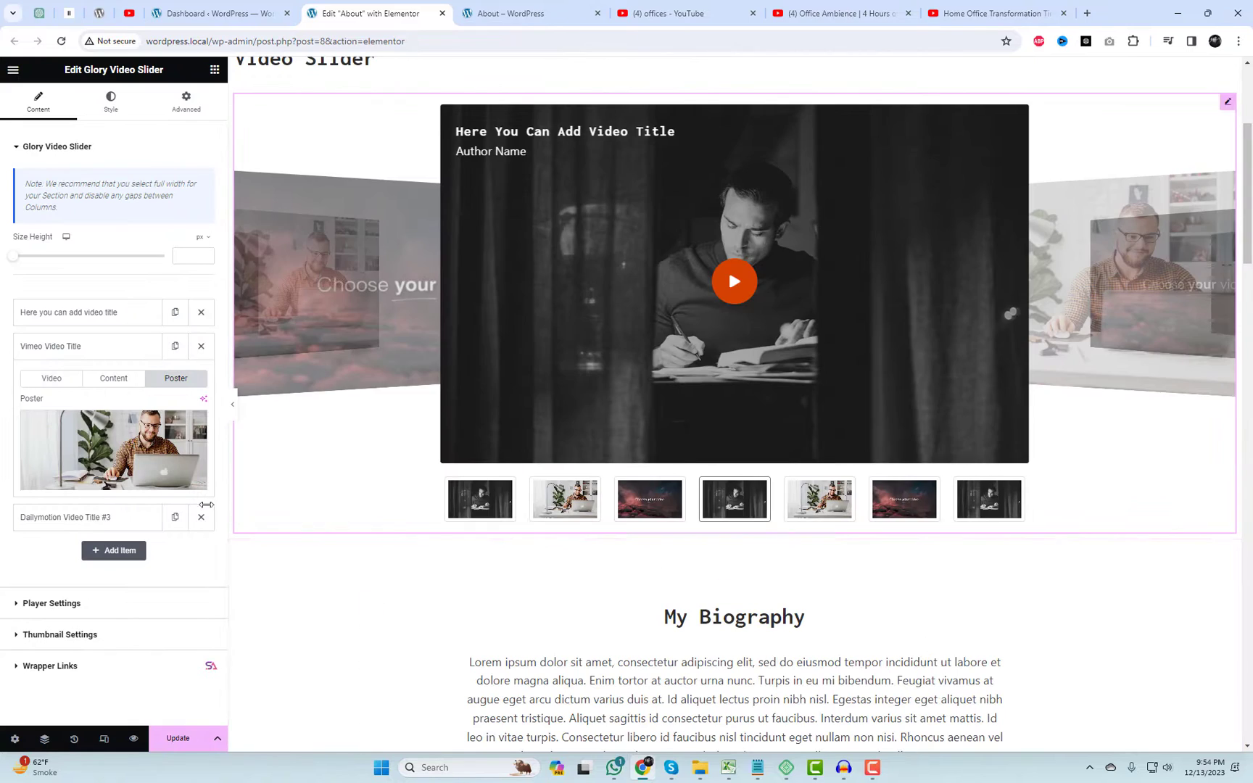
click(114, 352)
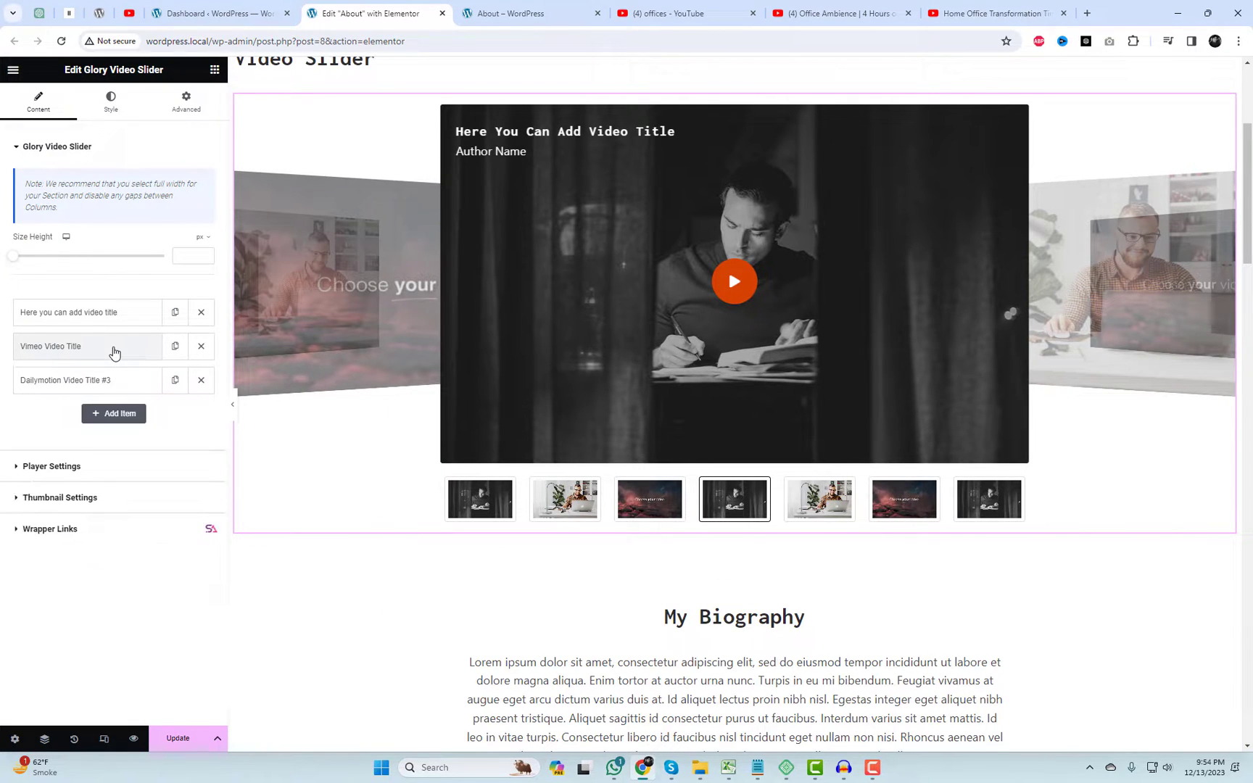
Switch the third slide's source to YouTube and replace its link with the URL of the open Home Office Transformation video.
click(125, 380)
click(172, 437)
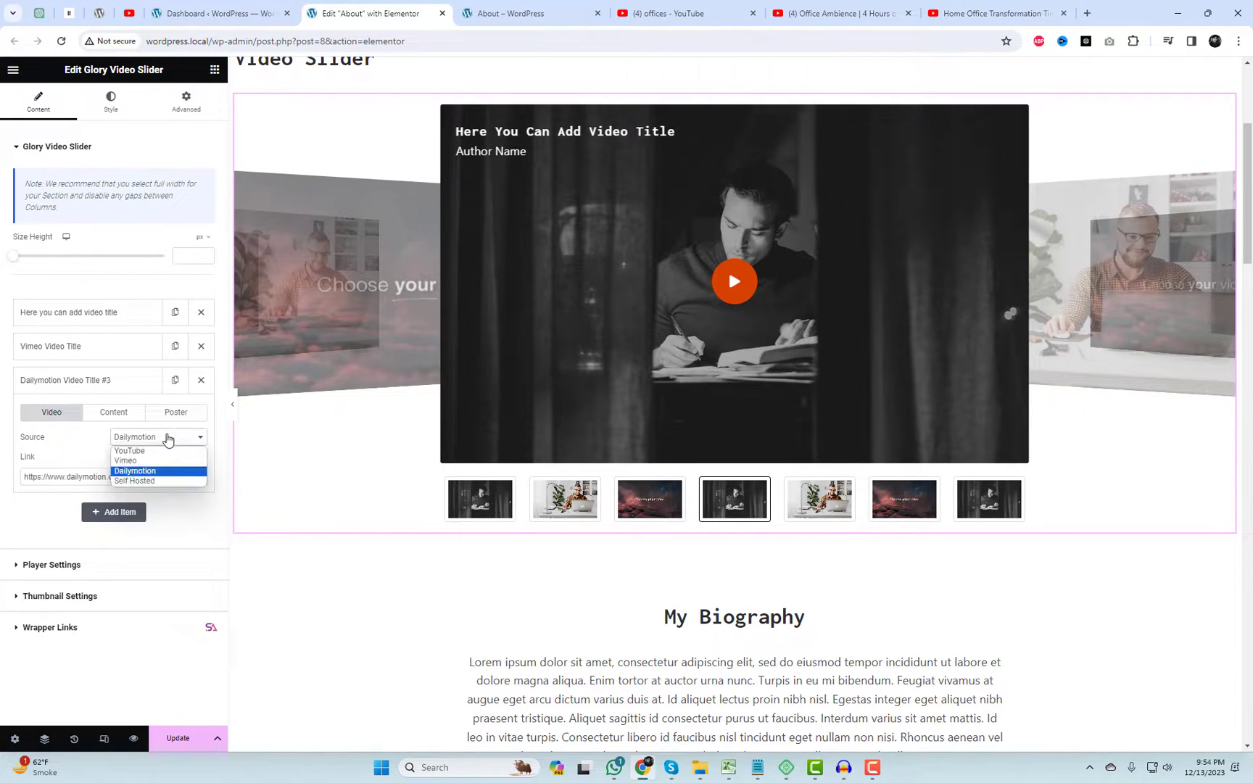
click(158, 449)
click(979, 13)
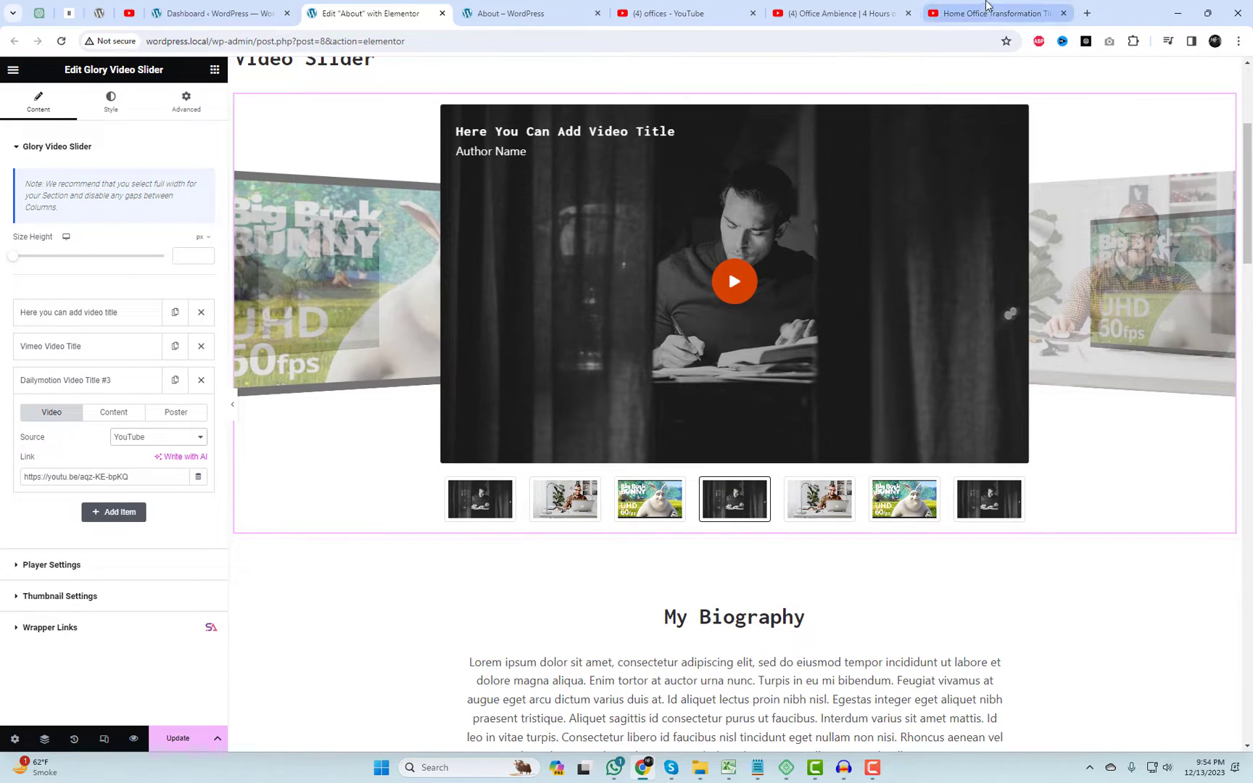
click(319, 45)
key(ctrl+c)
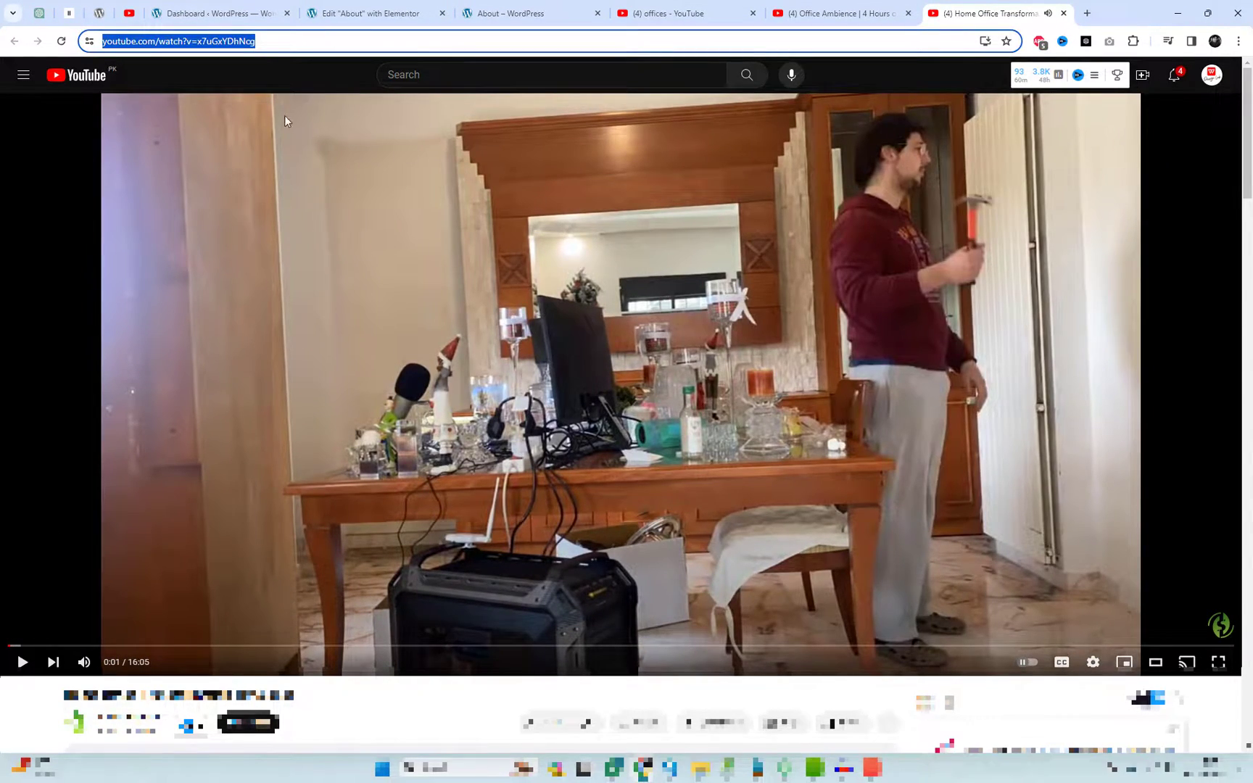
click(369, 13)
triple_click(126, 476)
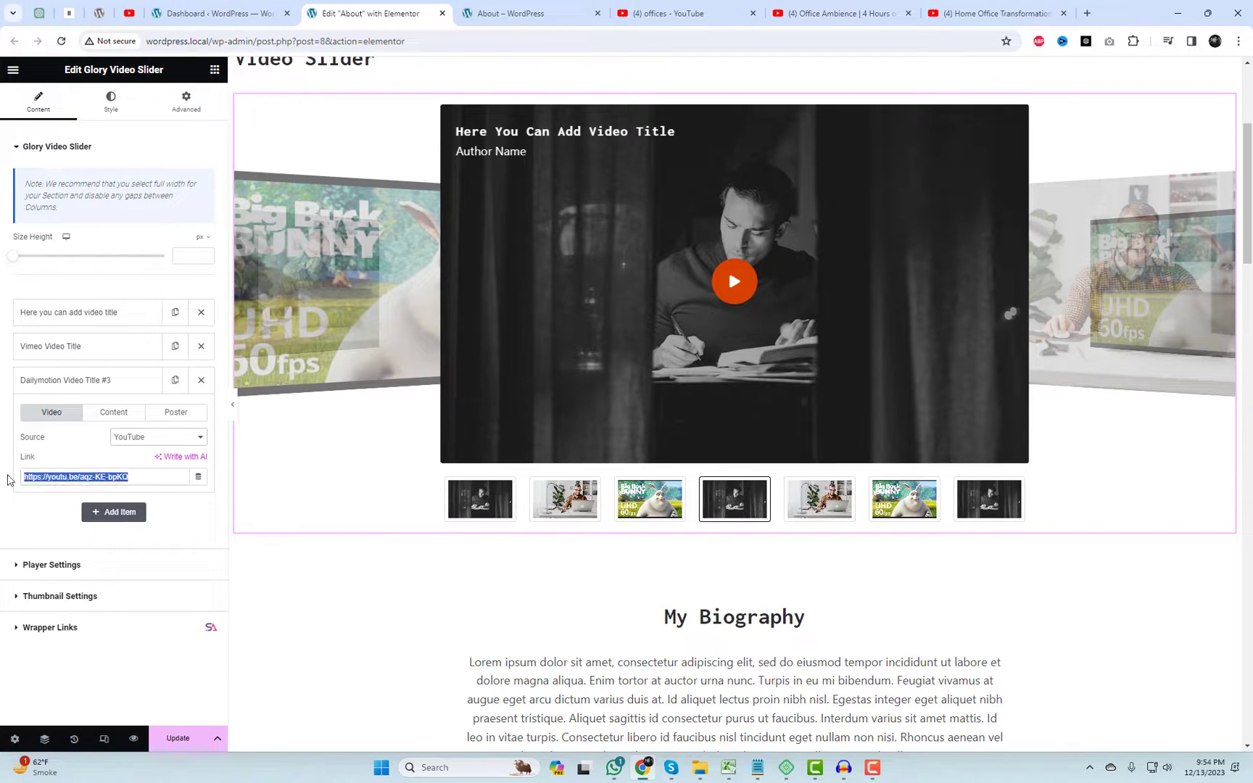
key(ctrl+v)
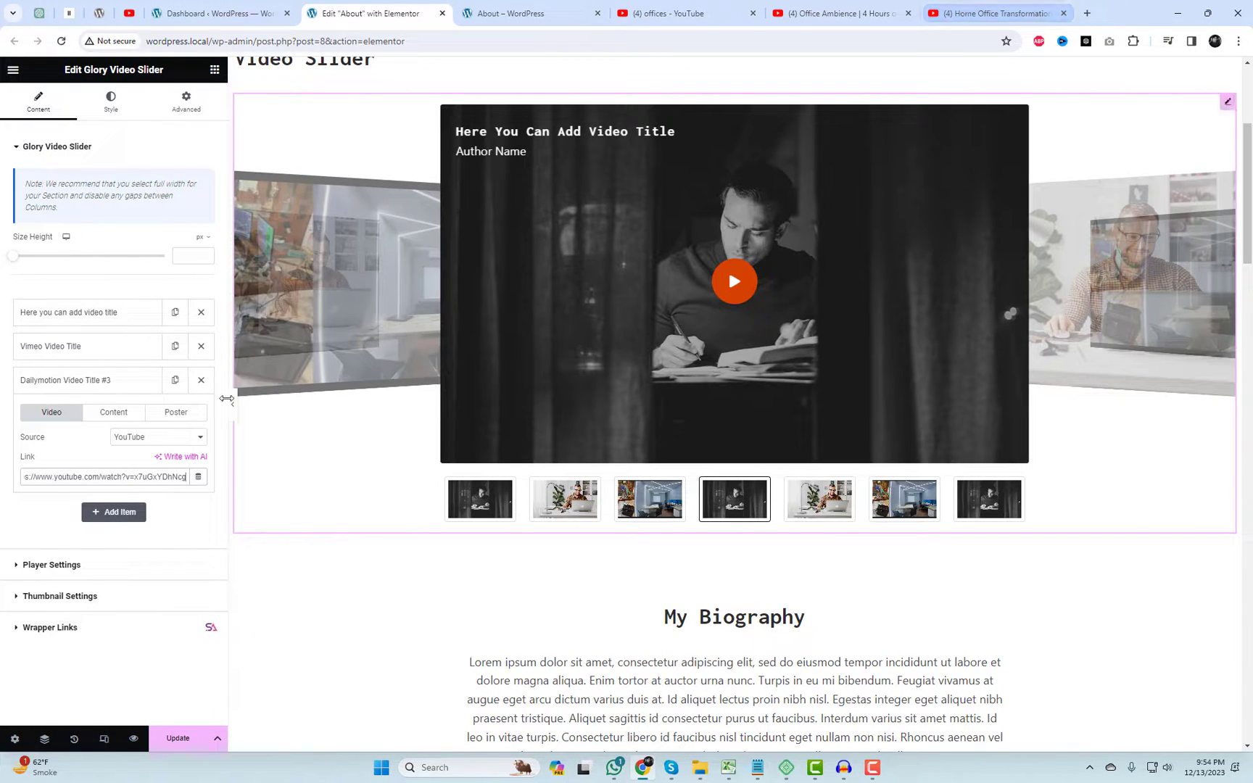
Set the third slide's title to "Home Office".
click(114, 411)
drag(120, 452, 29, 449)
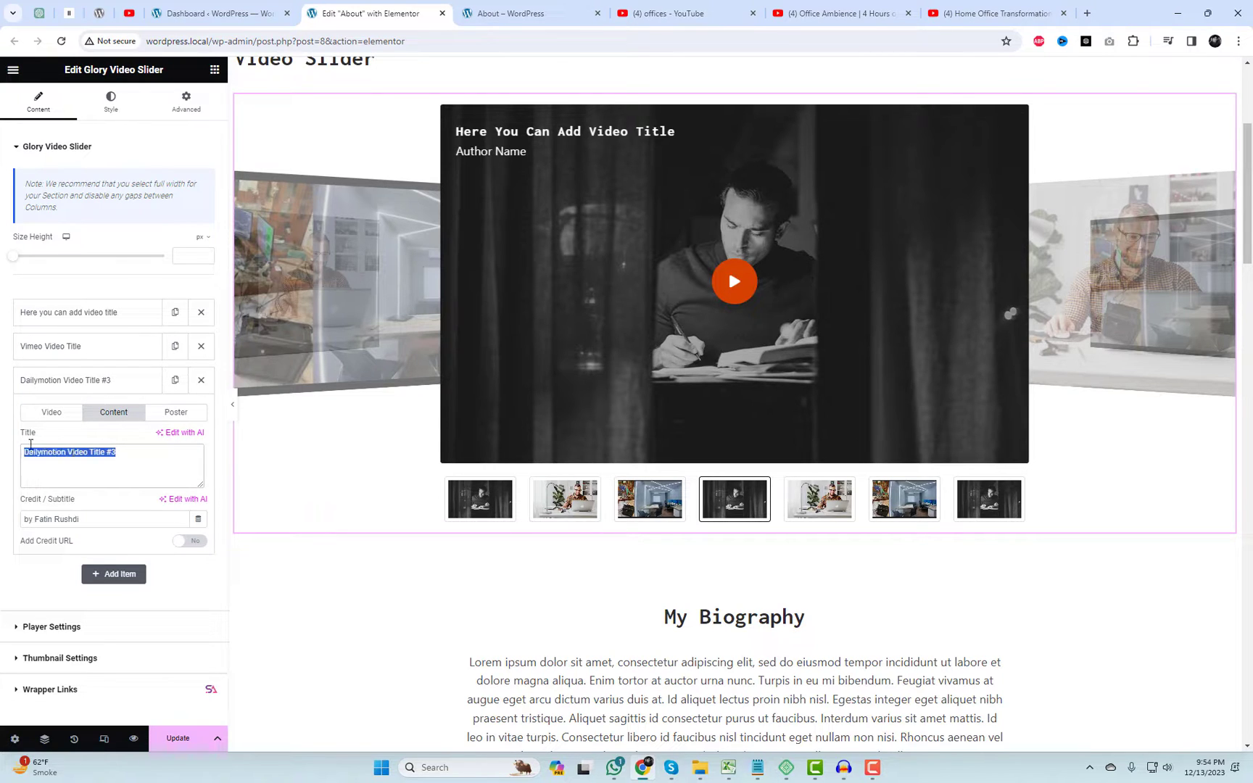
text(Home Office)
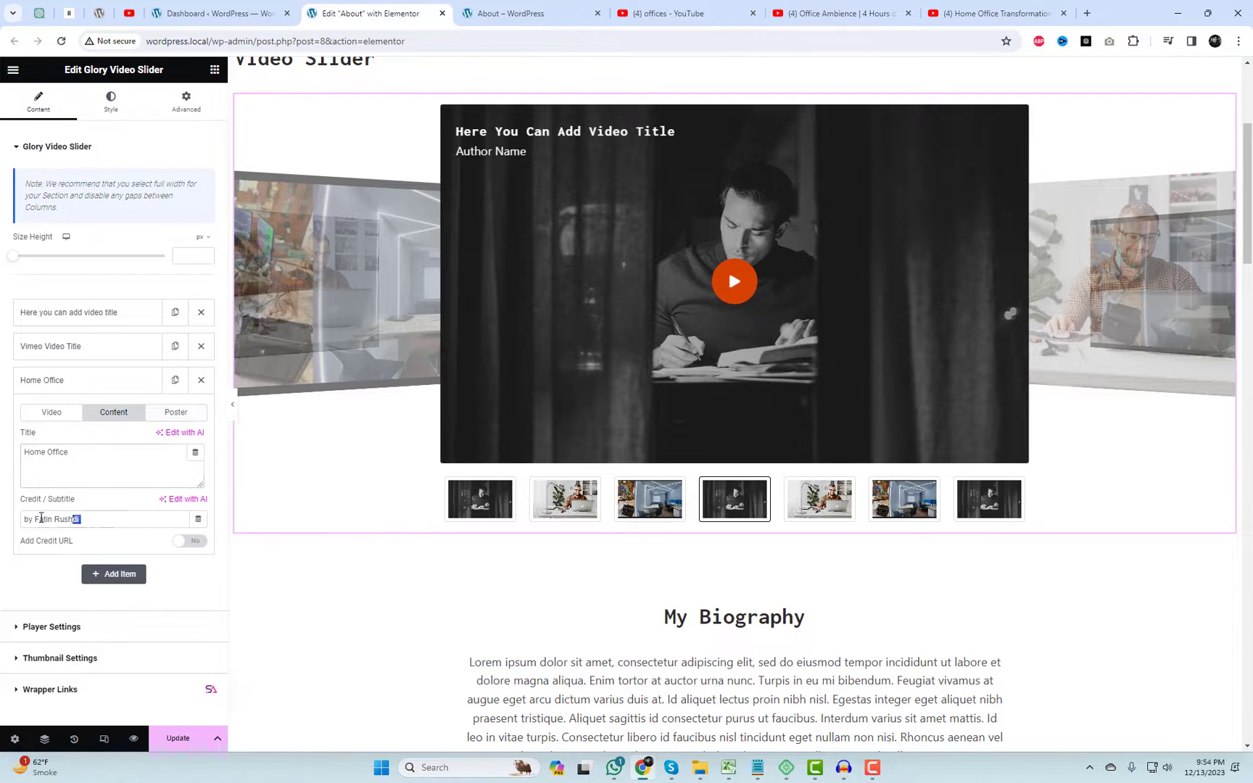
Set the Home Office slide's poster to the photo of a laptop on a desk with hands holding a book and a plant.
click(170, 414)
click(168, 493)
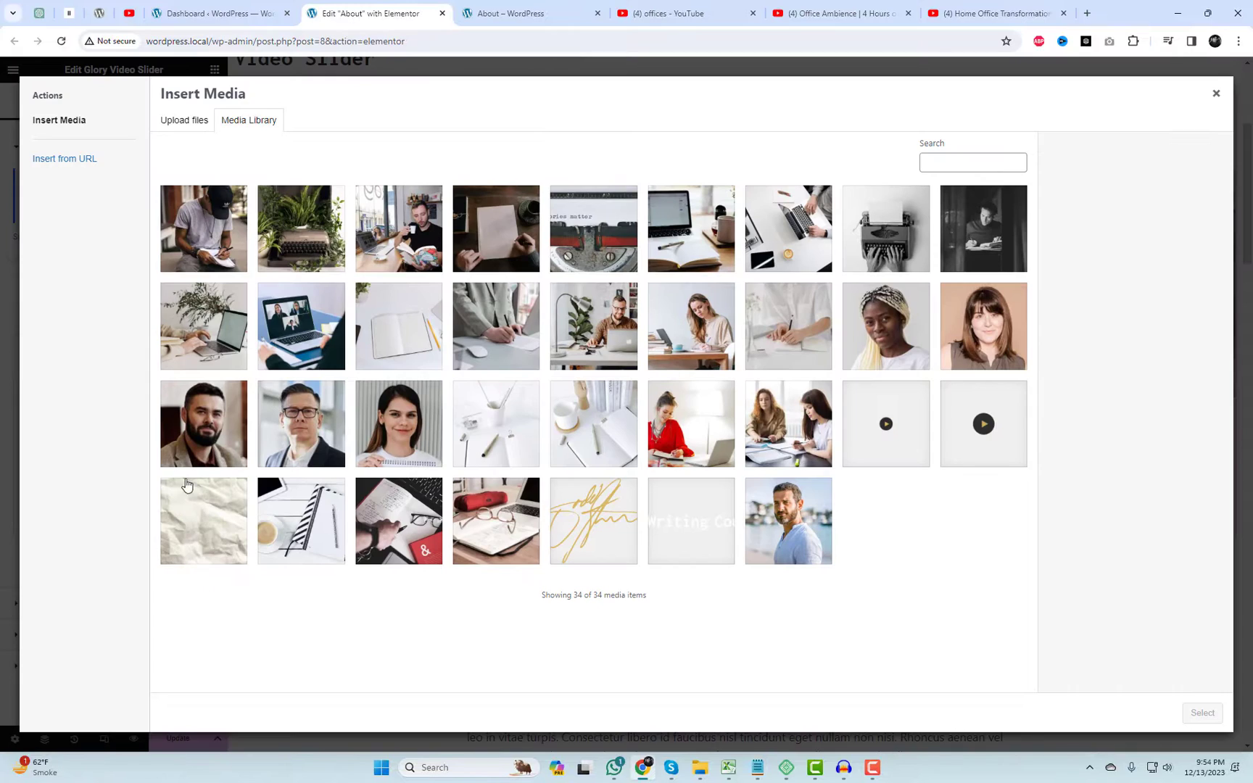
click(512, 340)
click(599, 330)
click(714, 335)
click(795, 341)
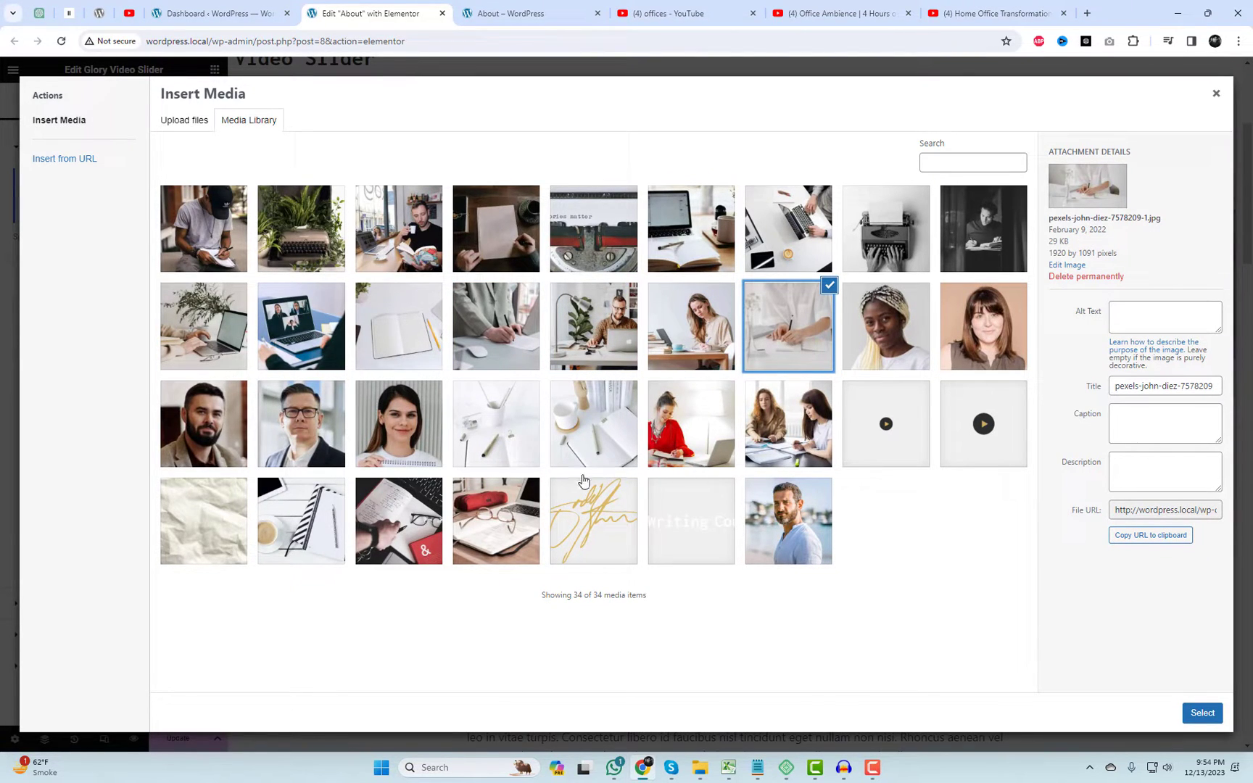
click(404, 523)
click(320, 535)
click(227, 331)
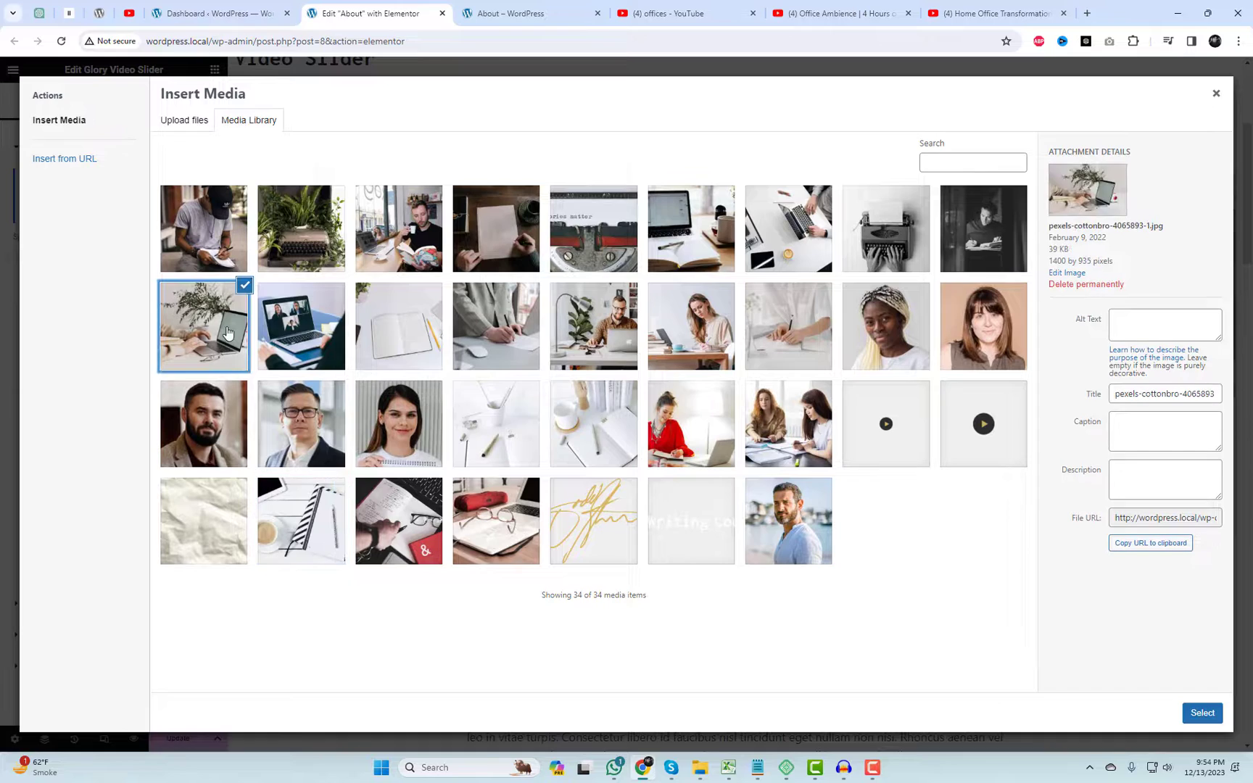
click(1200, 713)
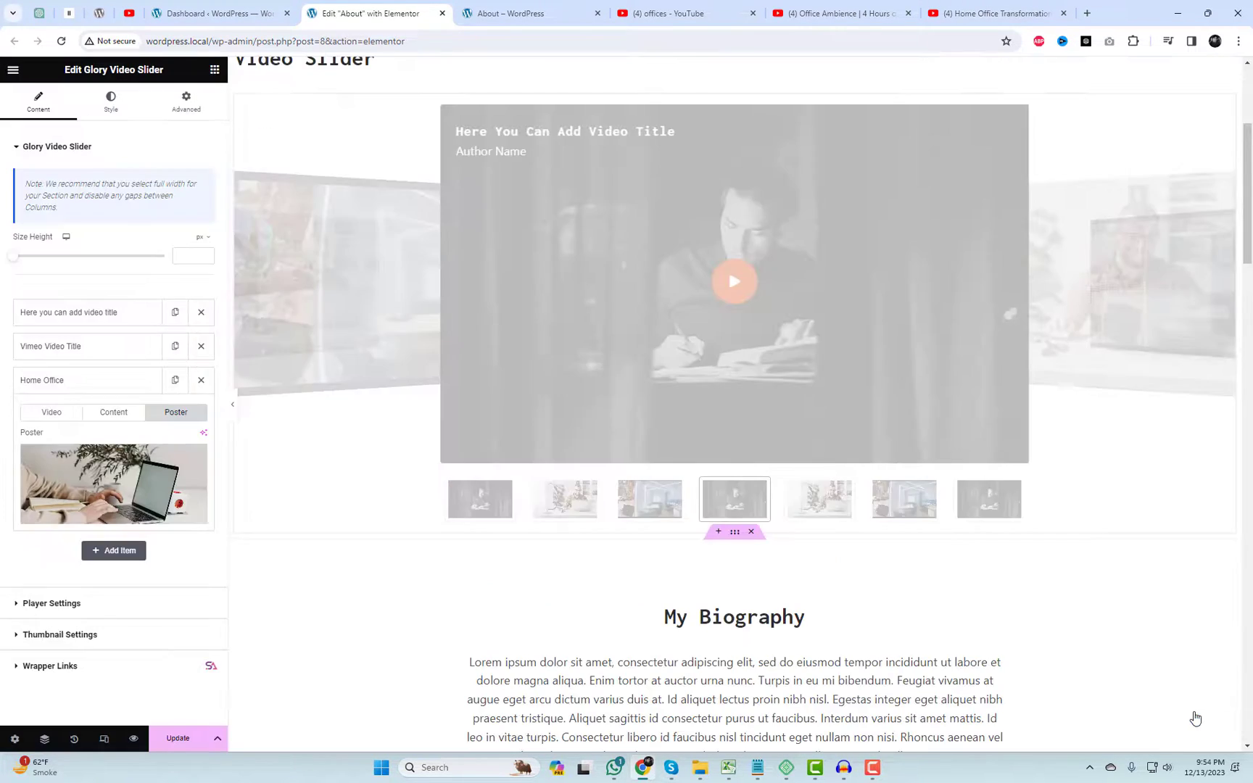
Collapse the Home Office item and add a fourth item to the Glory Video Slider.
click(110, 384)
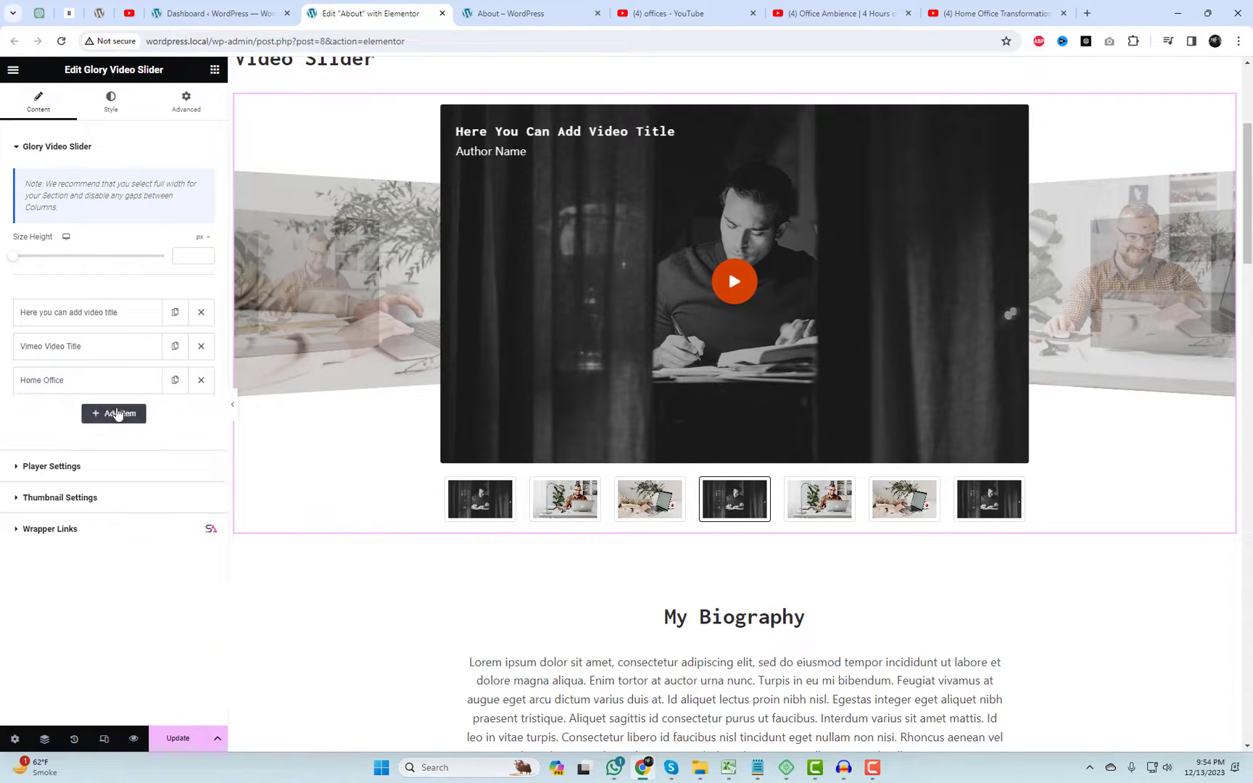
click(117, 414)
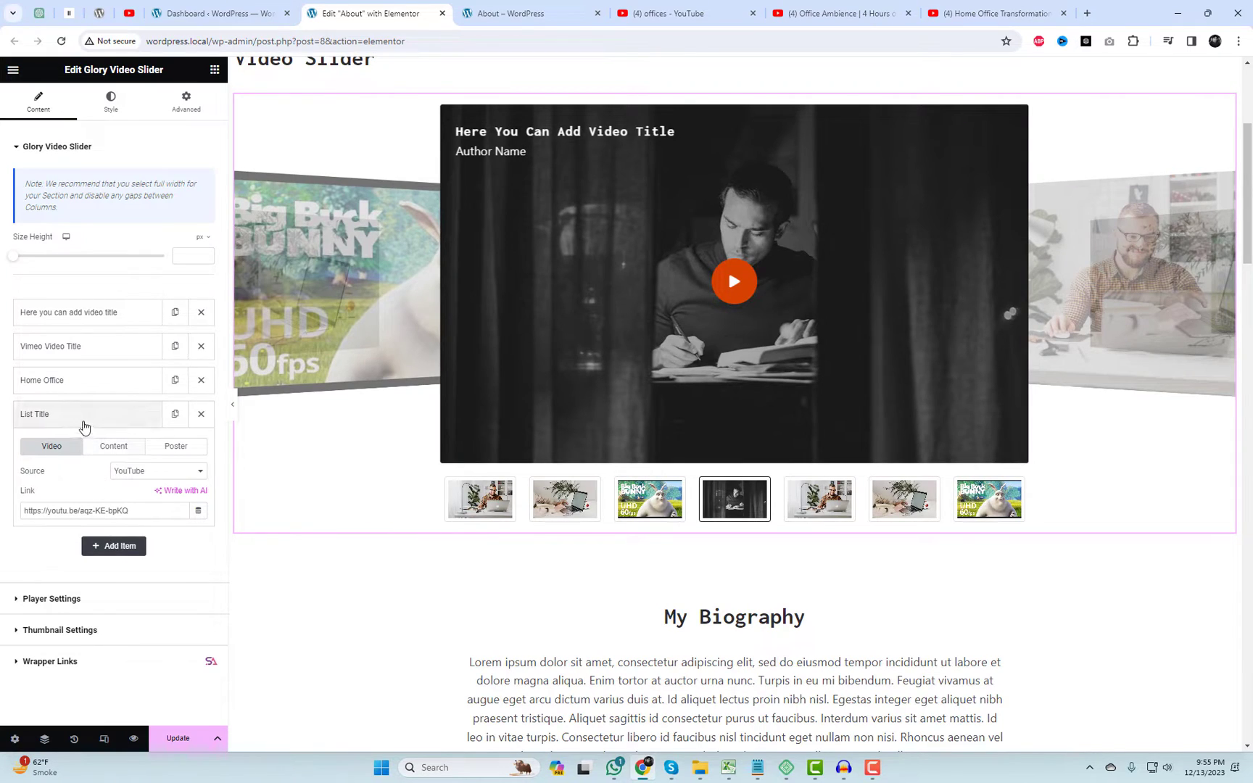
Title the fourth slide "Video Four" and replace its link with the URL of the open Office Ambience YouTube video.
click(114, 447)
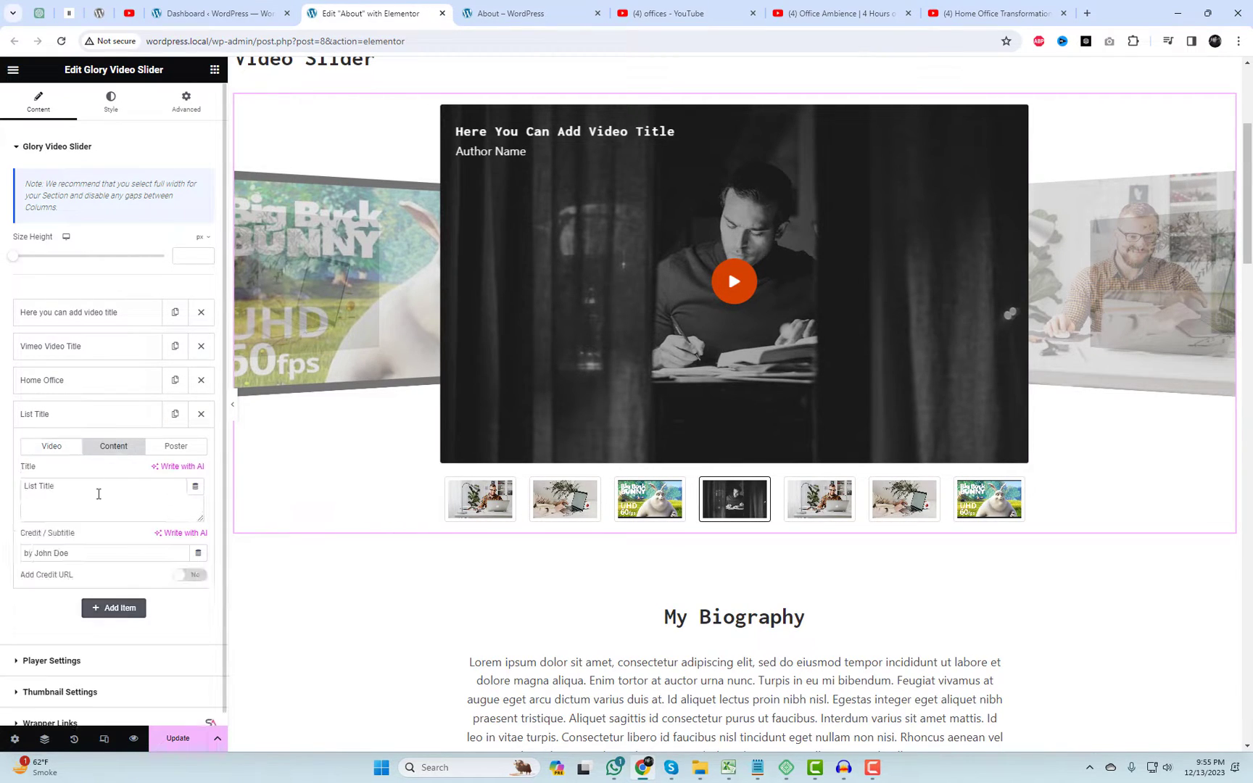
text(Video Four)
click(52, 446)
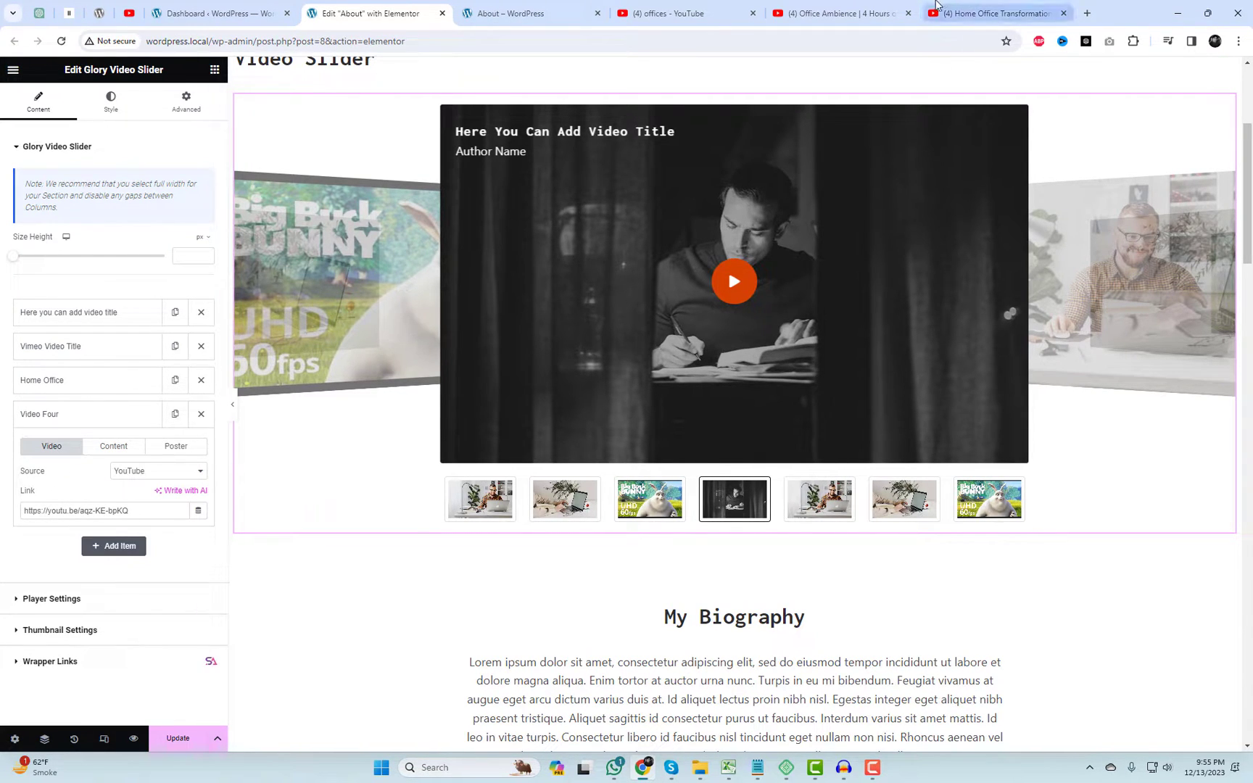
click(848, 10)
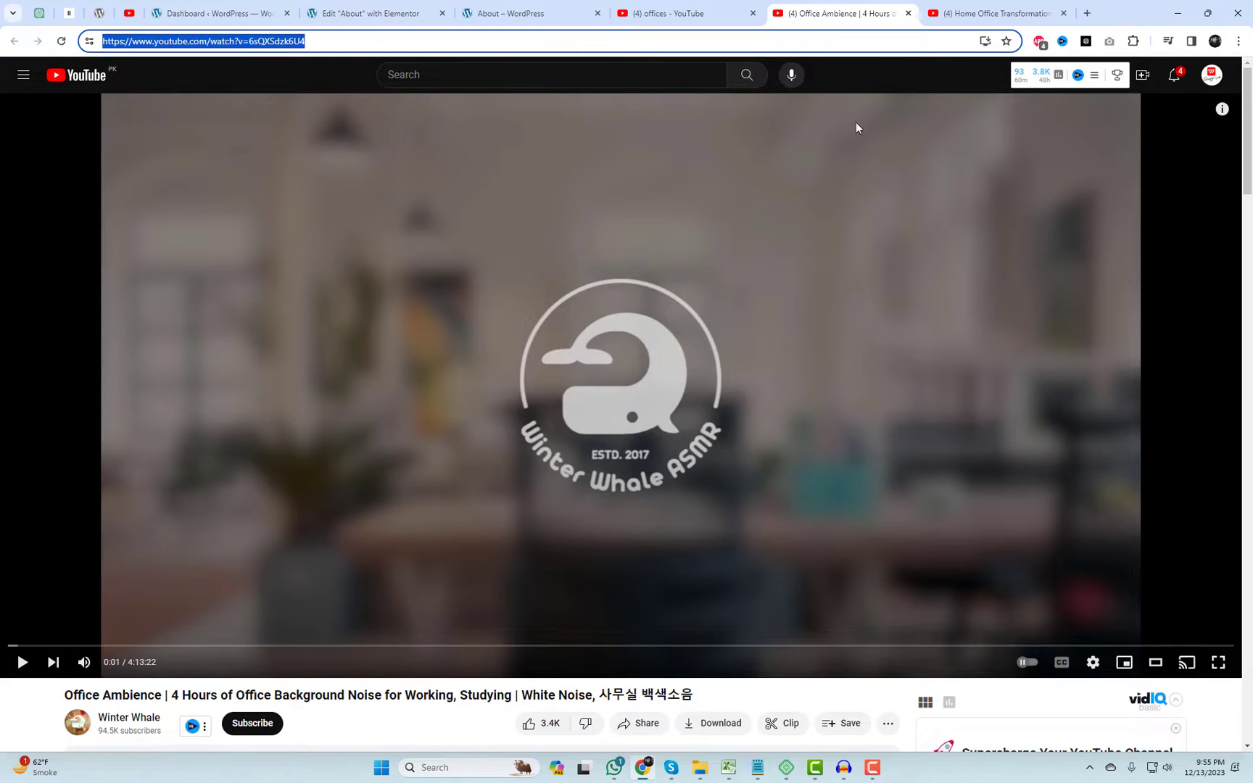
click(395, 15)
triple_click(146, 508)
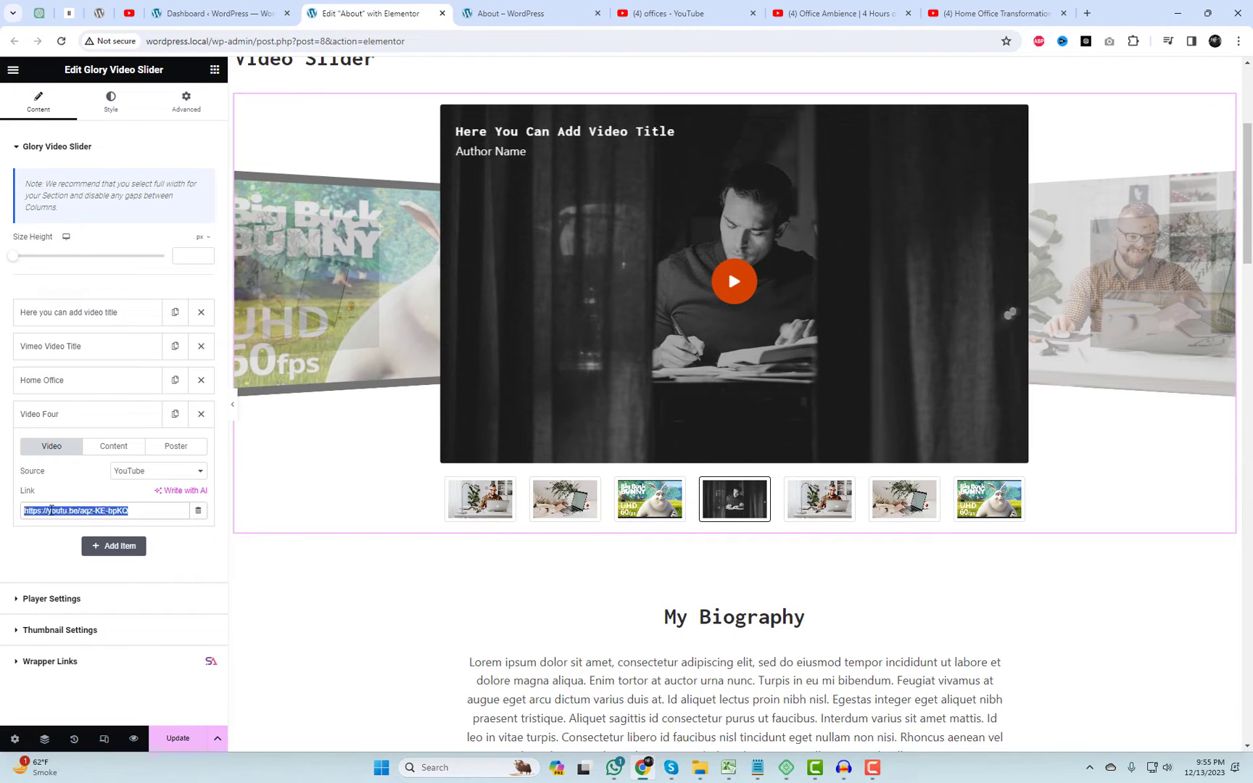
key(ctrl+v)
Set the Video Four slide's poster to the photo of a woman writing beside books and a laptop, and collapse the item.
click(176, 445)
click(157, 527)
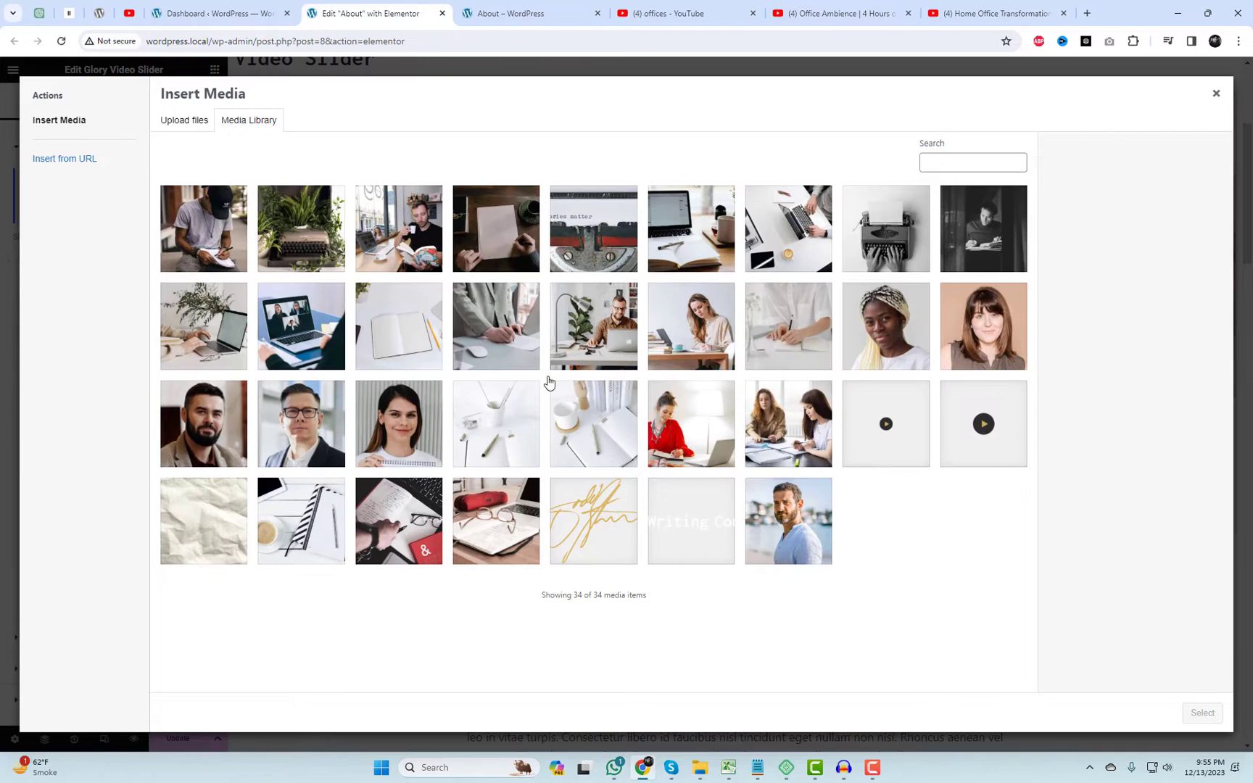
click(688, 341)
click(1202, 712)
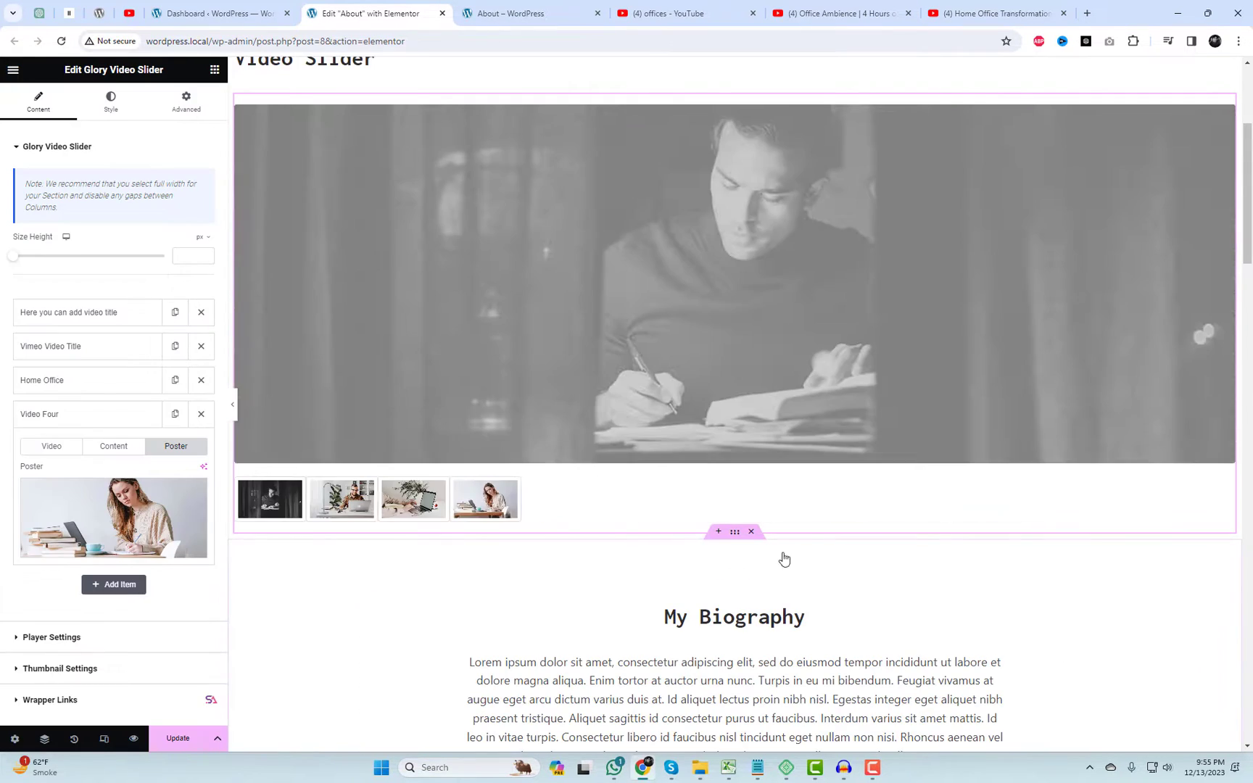
click(107, 414)
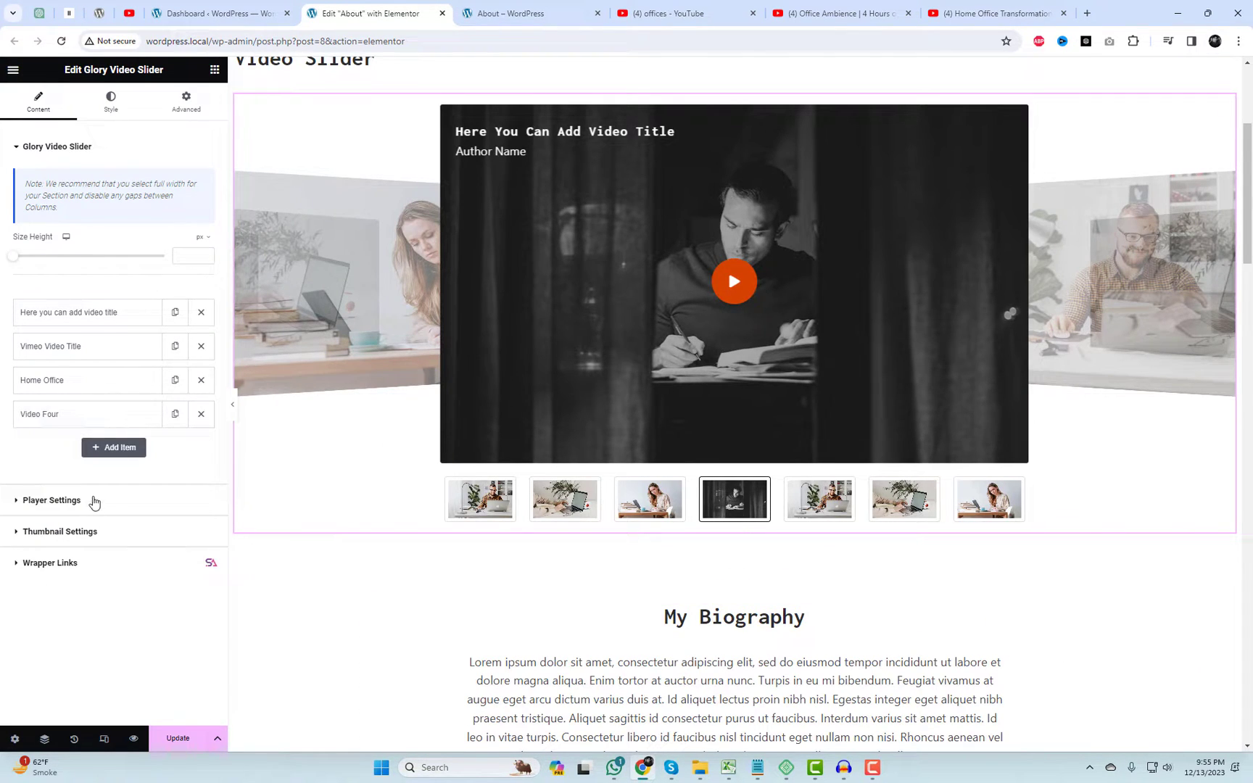
In the player settings, set the slide speed to 2100 ms and the title HTML tag to H2.
click(92, 500)
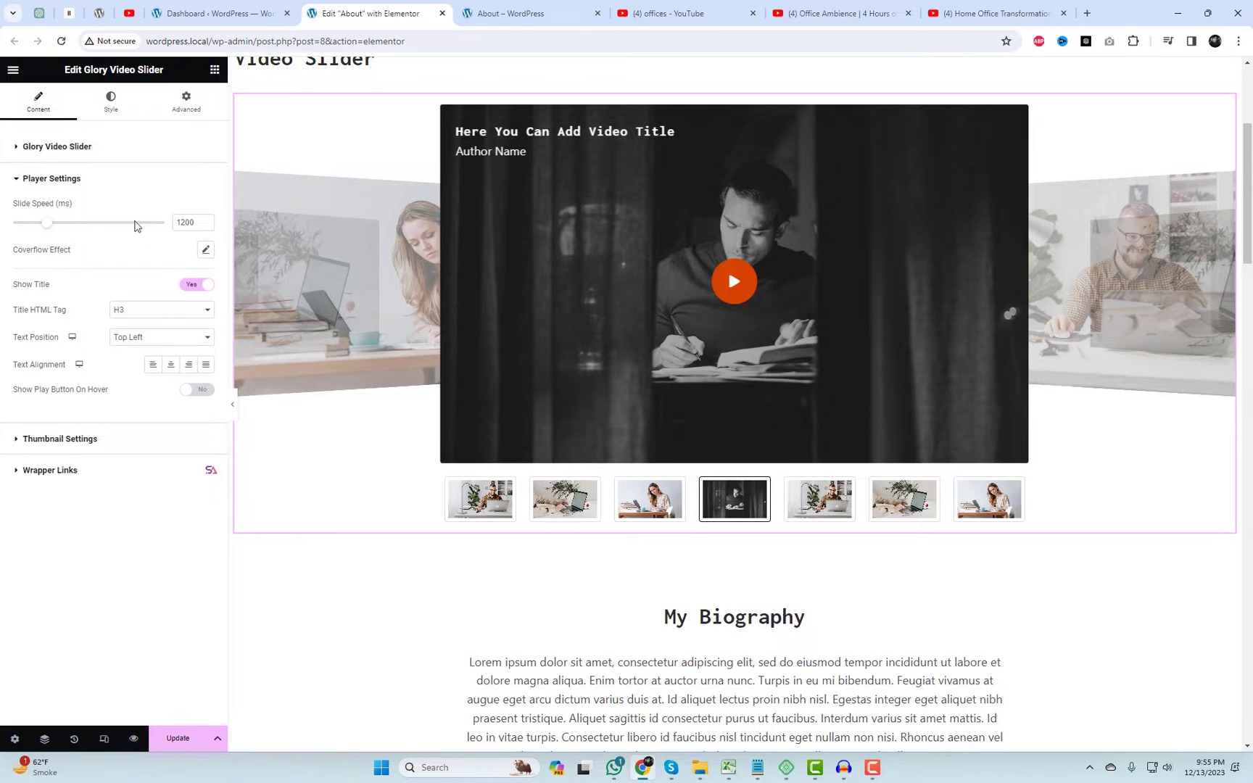
text(11600)
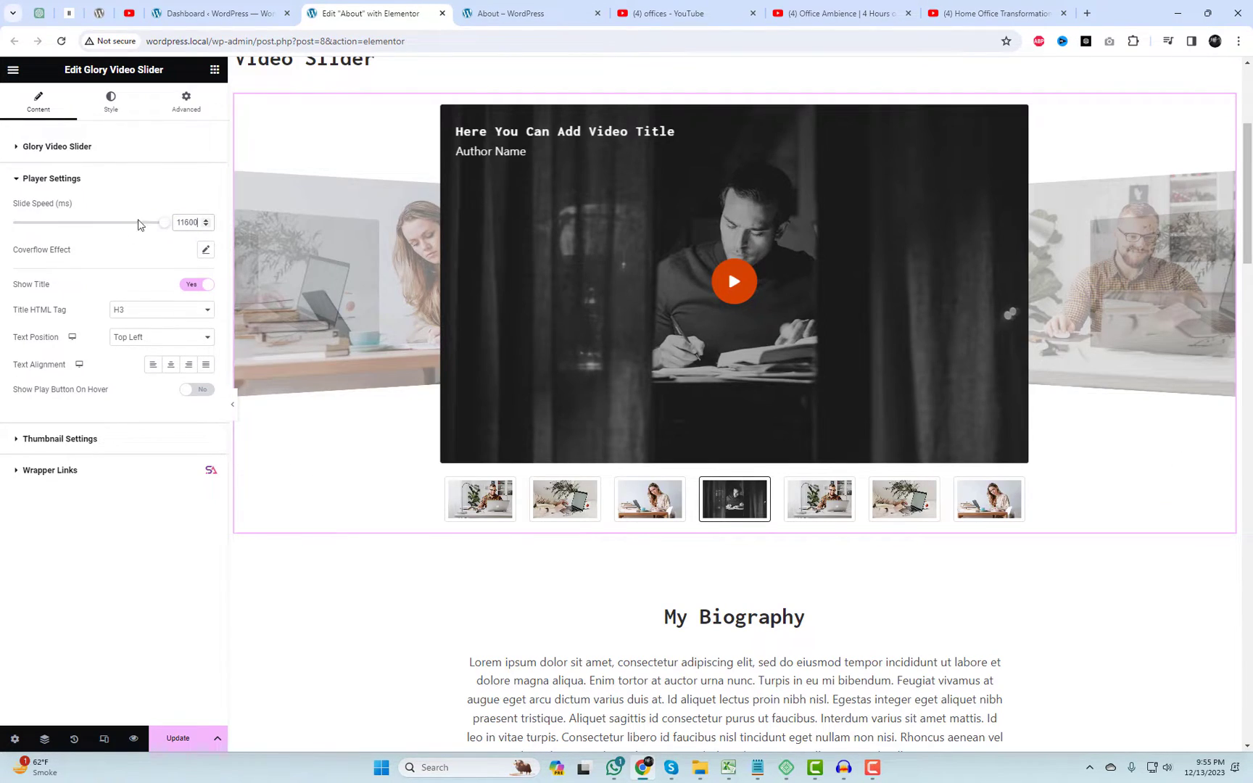
drag(140, 224, 74, 224)
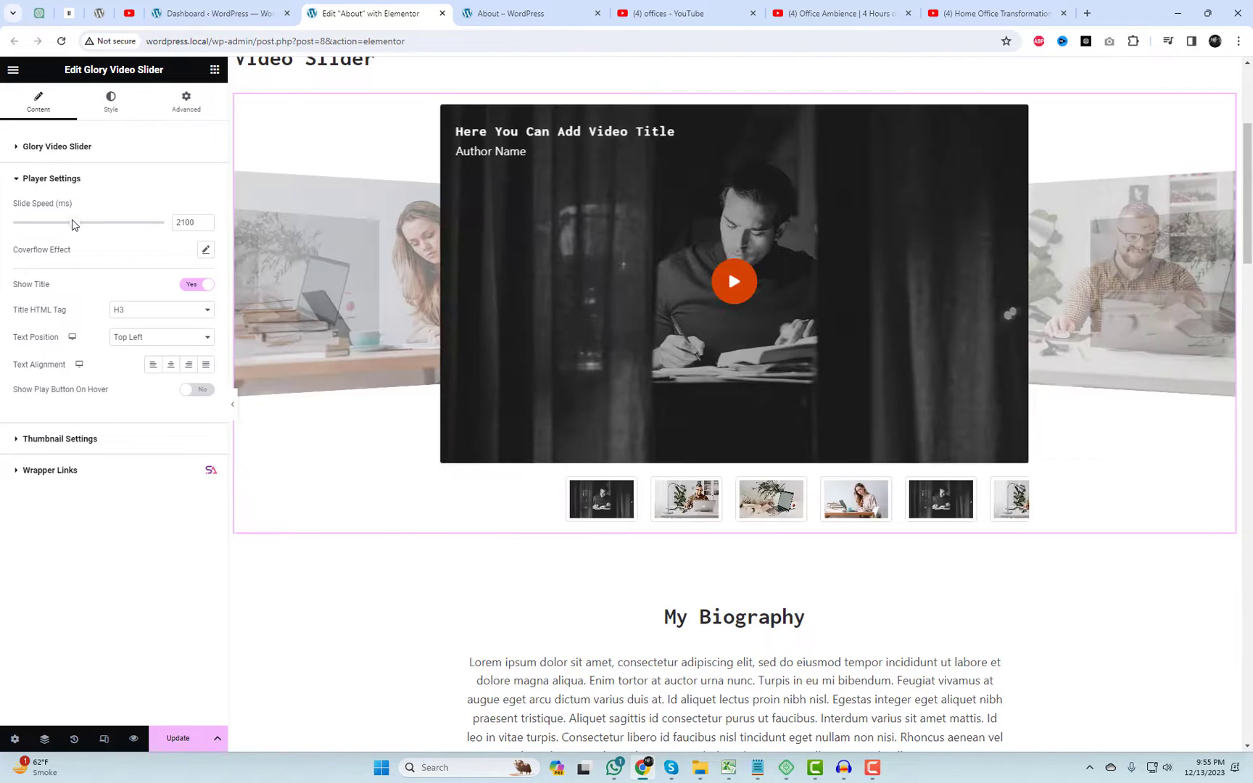
click(155, 313)
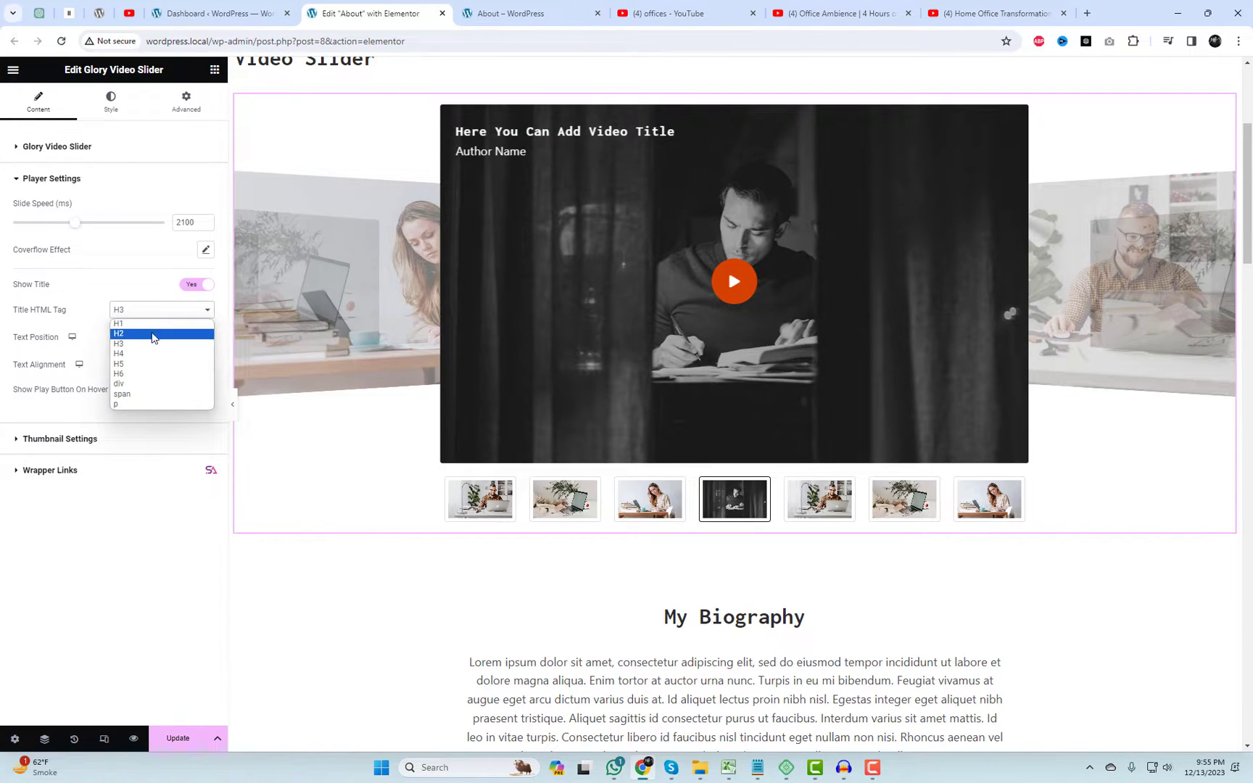
click(154, 333)
Set the item gap between the slider's thumbnails to 15.
click(59, 439)
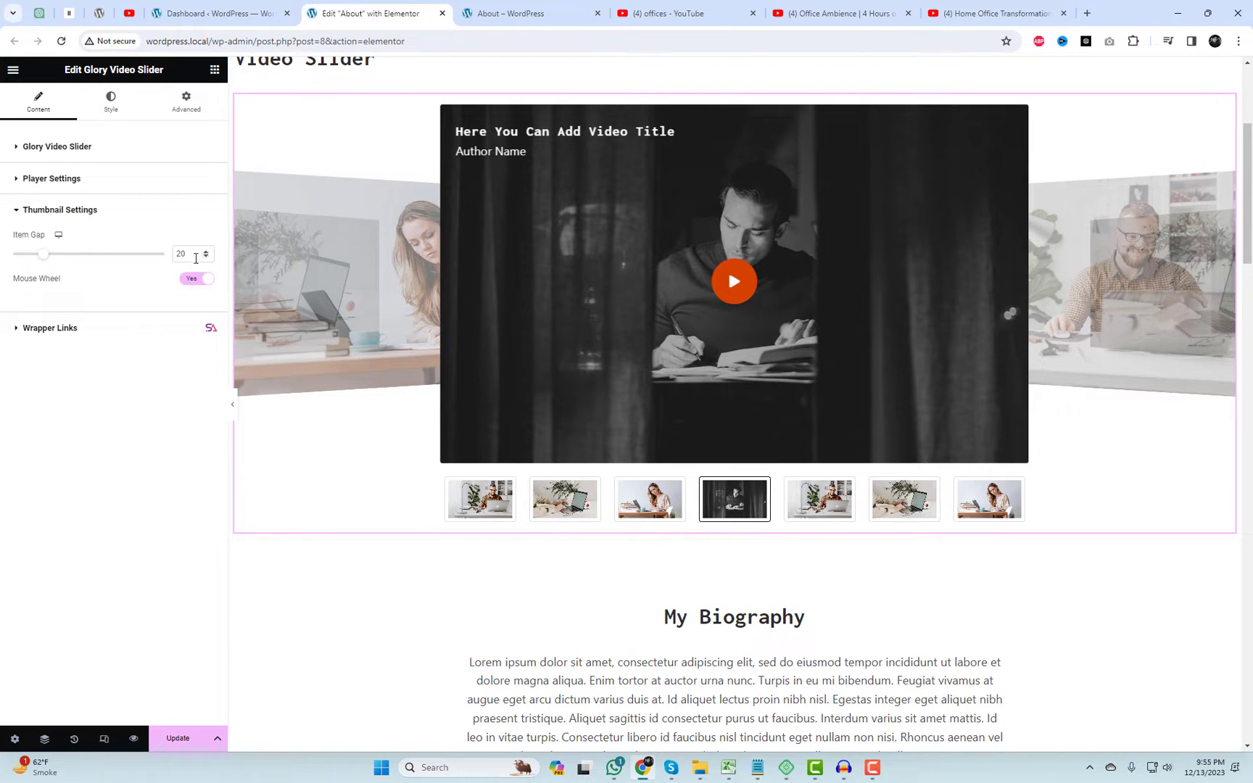
text(10)
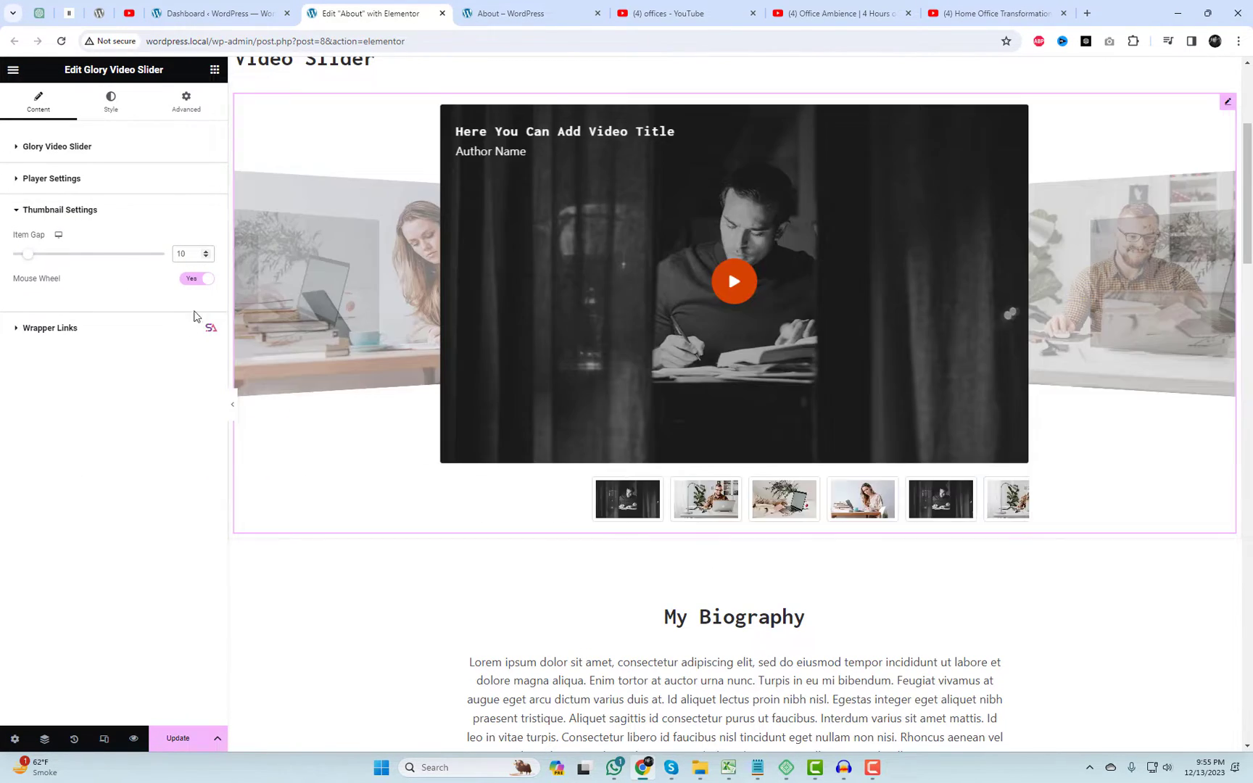
text(15)
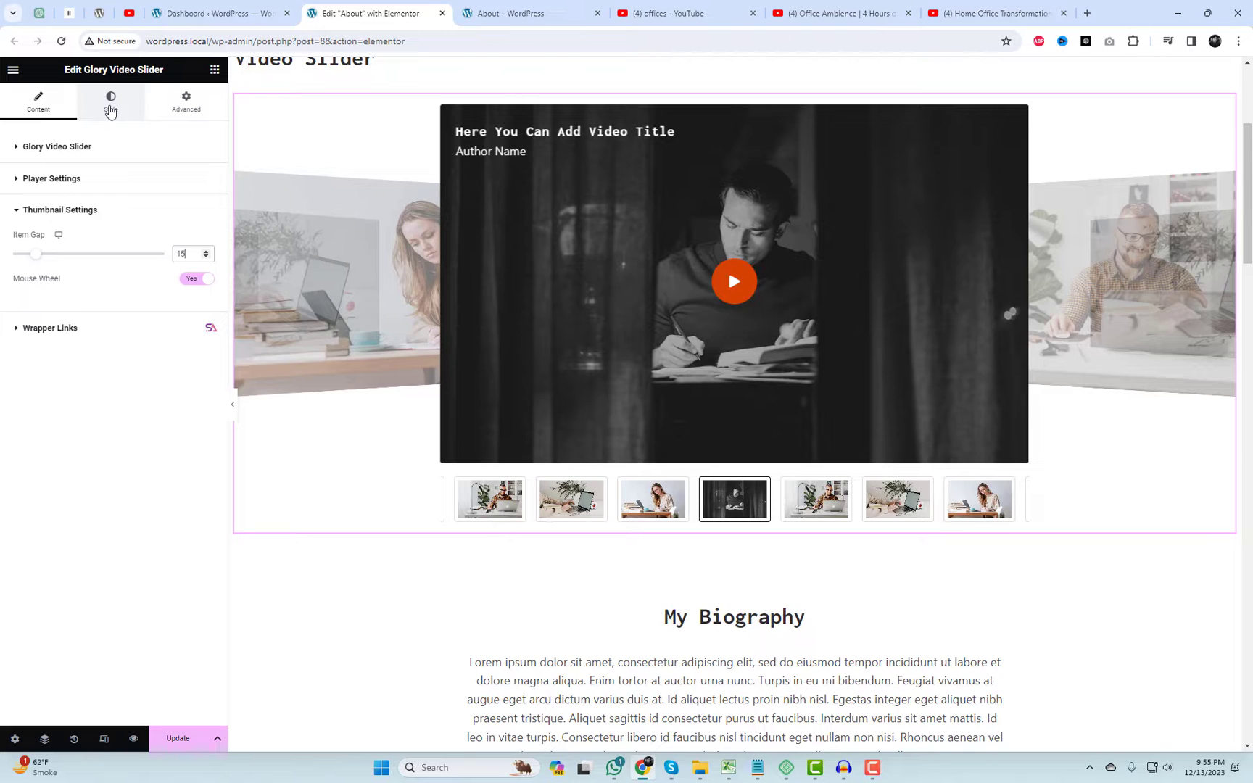
Give the slider's player content a semi-transparent black poster overlay, #0000005E.
click(110, 105)
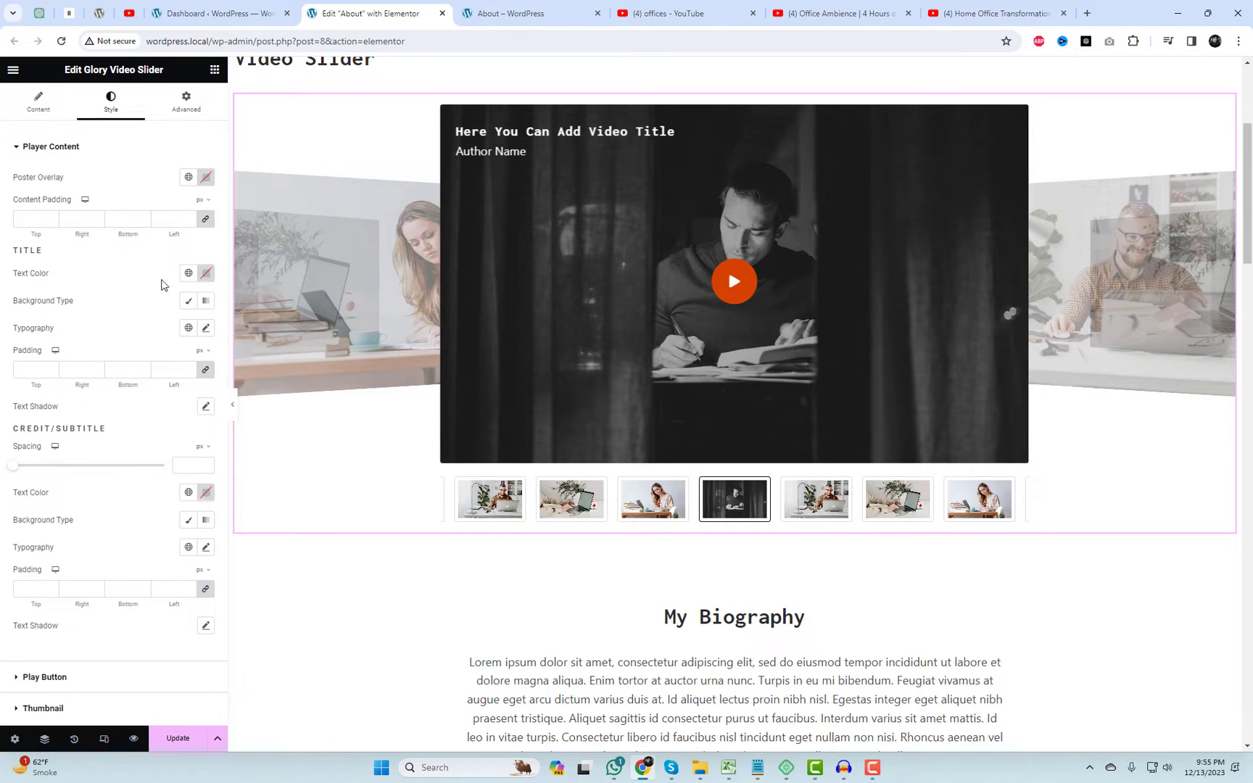
click(205, 177)
drag(248, 275, 162, 347)
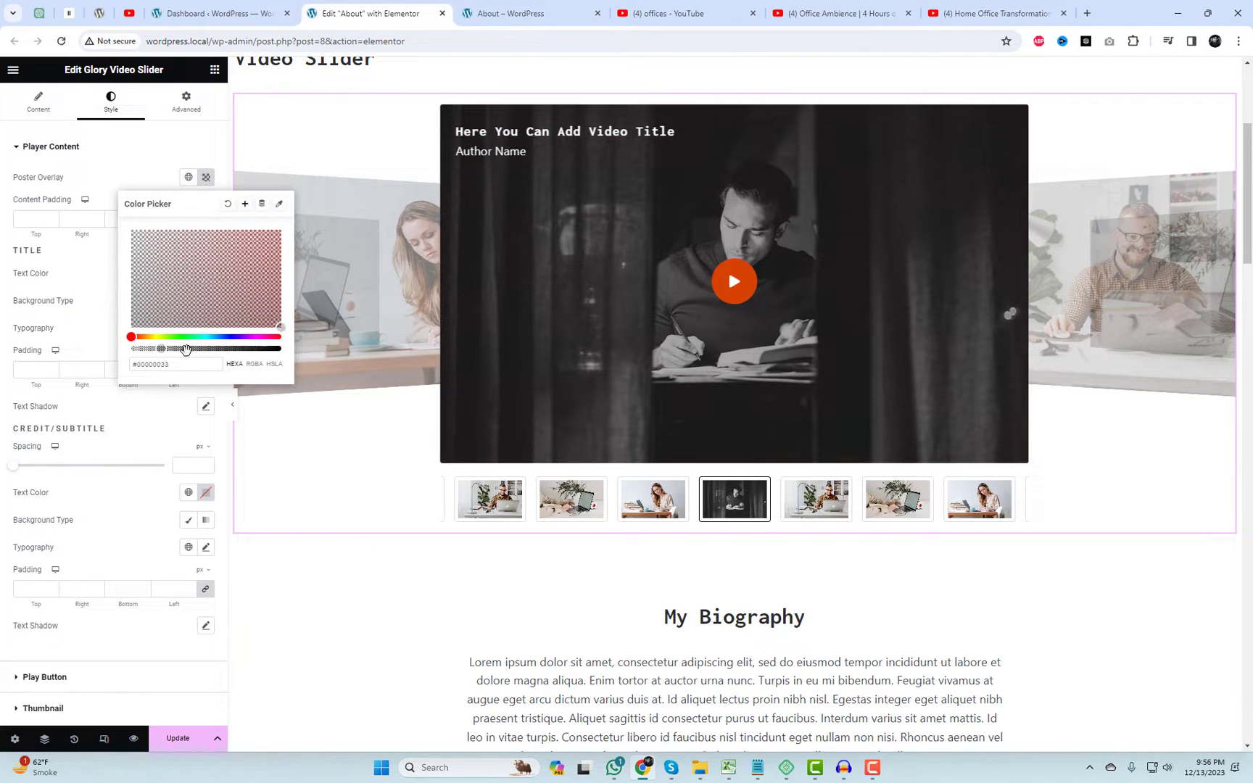
click(184, 348)
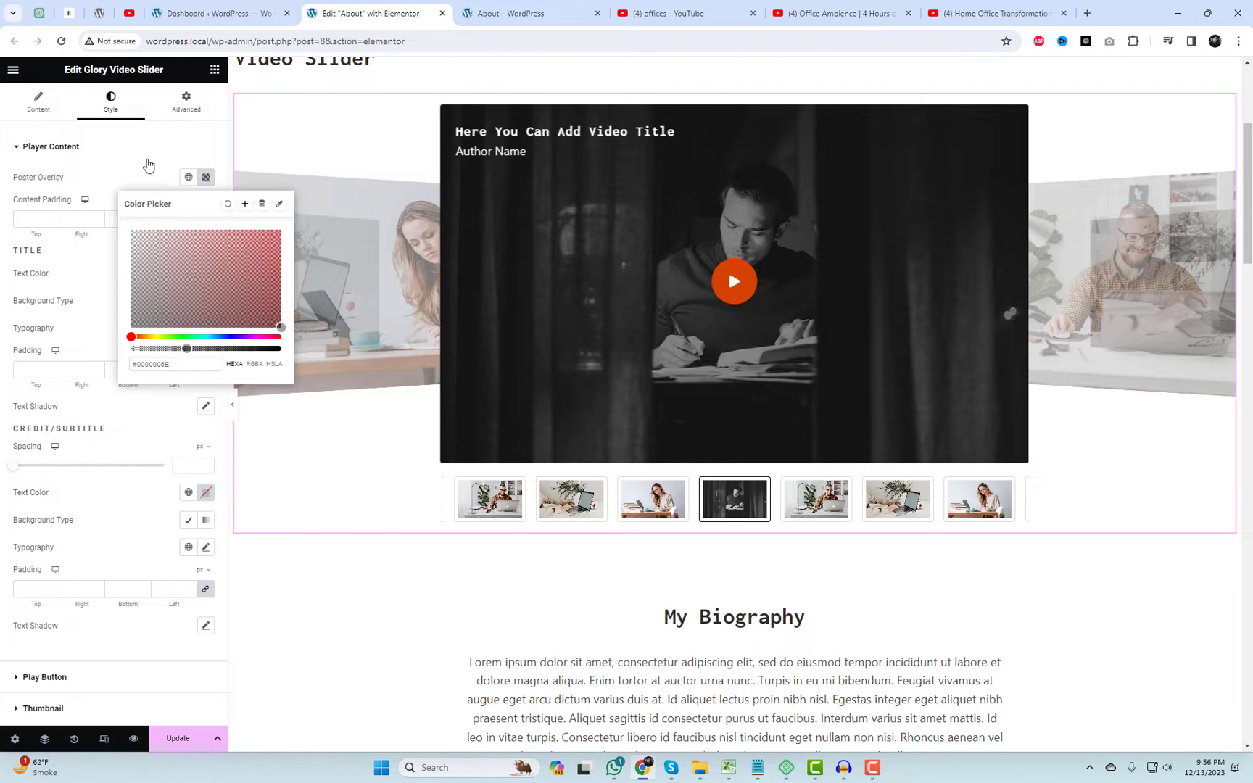
click(147, 162)
Set the play button's normal text color to white, #FFFFFF.
click(106, 183)
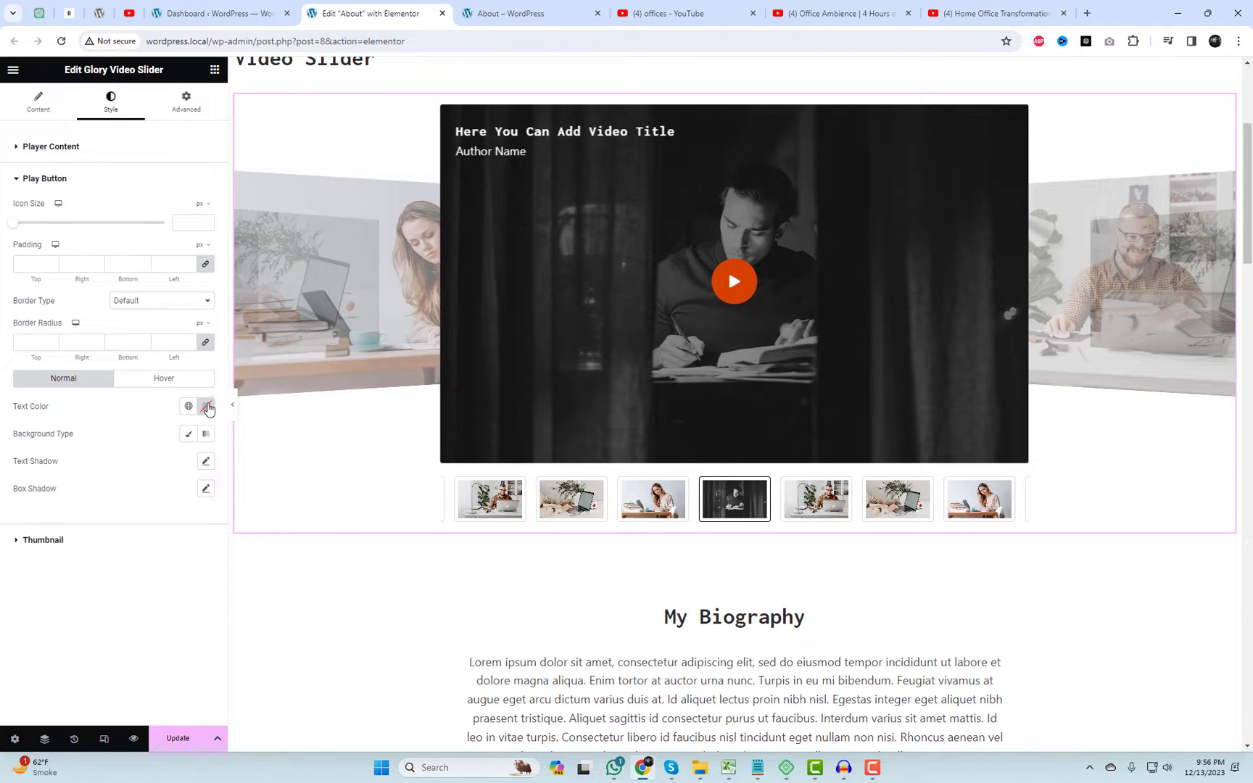
click(206, 407)
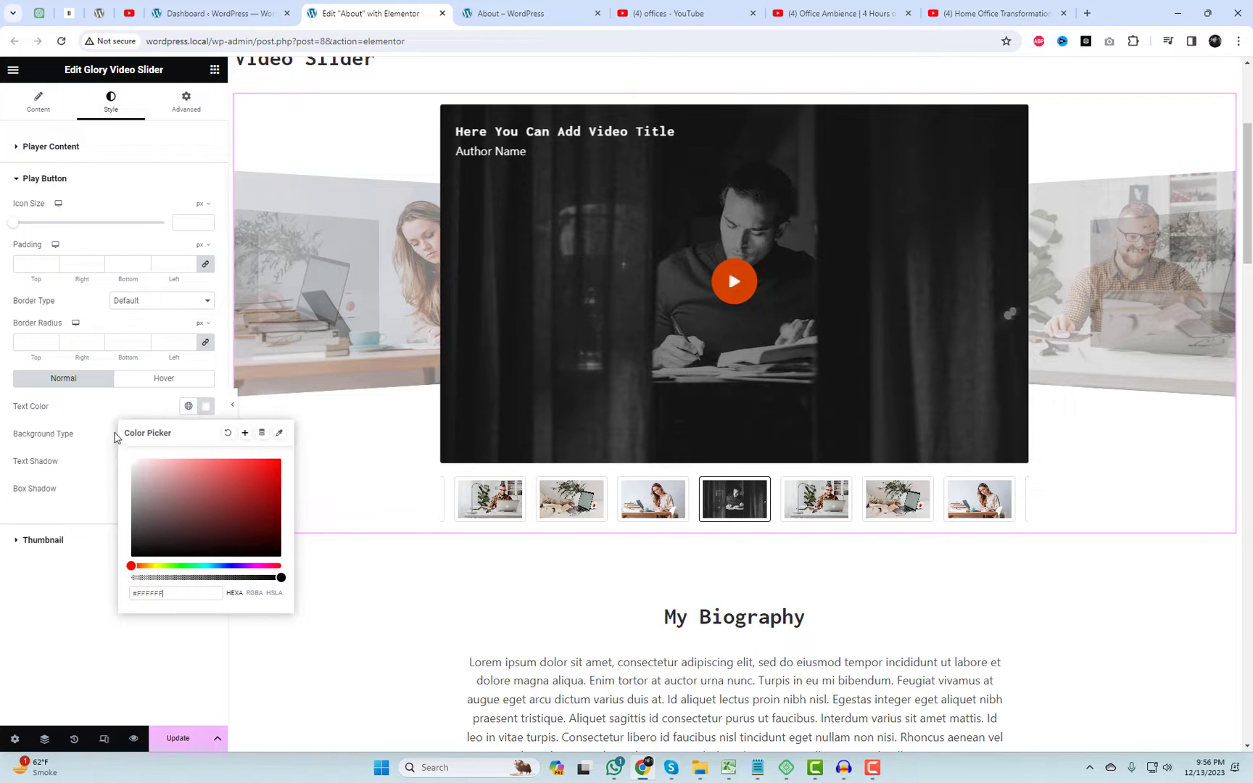
click(100, 413)
Give the play button a classic solid background in a near-black color.
click(189, 433)
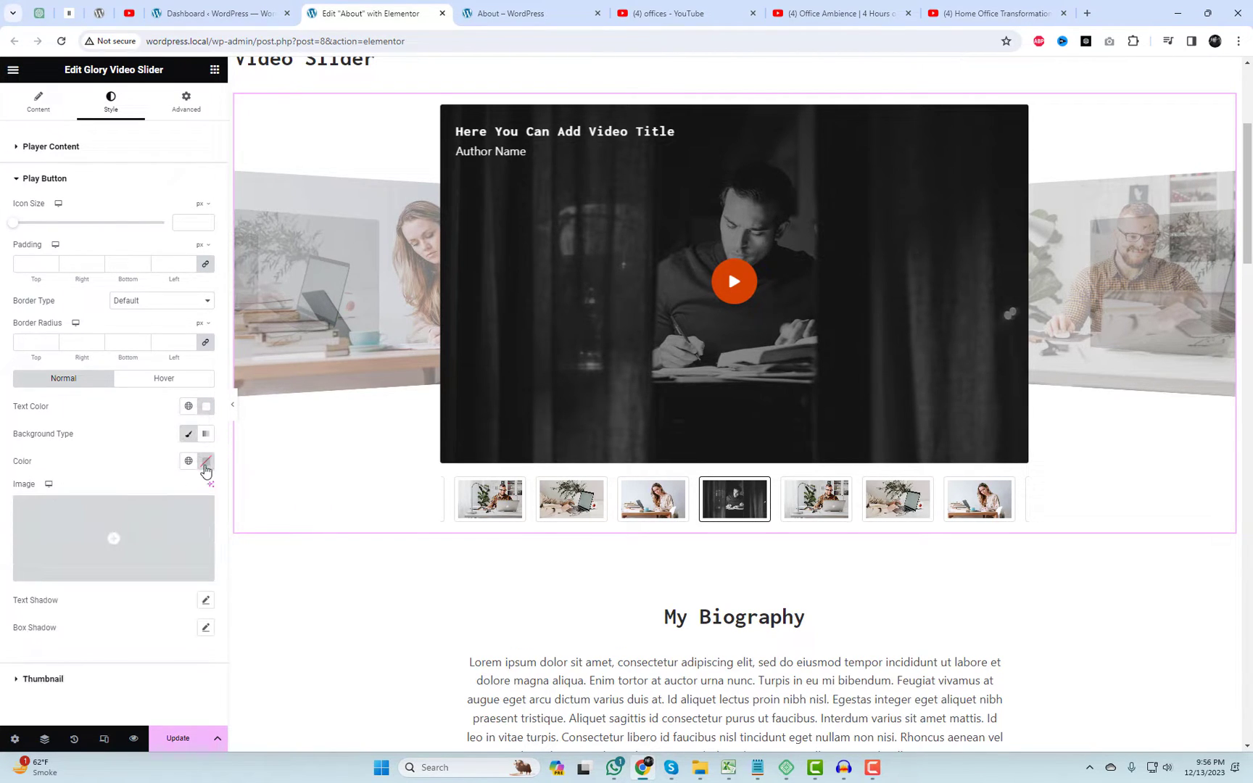
click(206, 461)
drag(201, 537, 261, 606)
click(101, 450)
click(140, 307)
click(142, 328)
Set the active thumbnail's border color to a near-black shade.
click(109, 682)
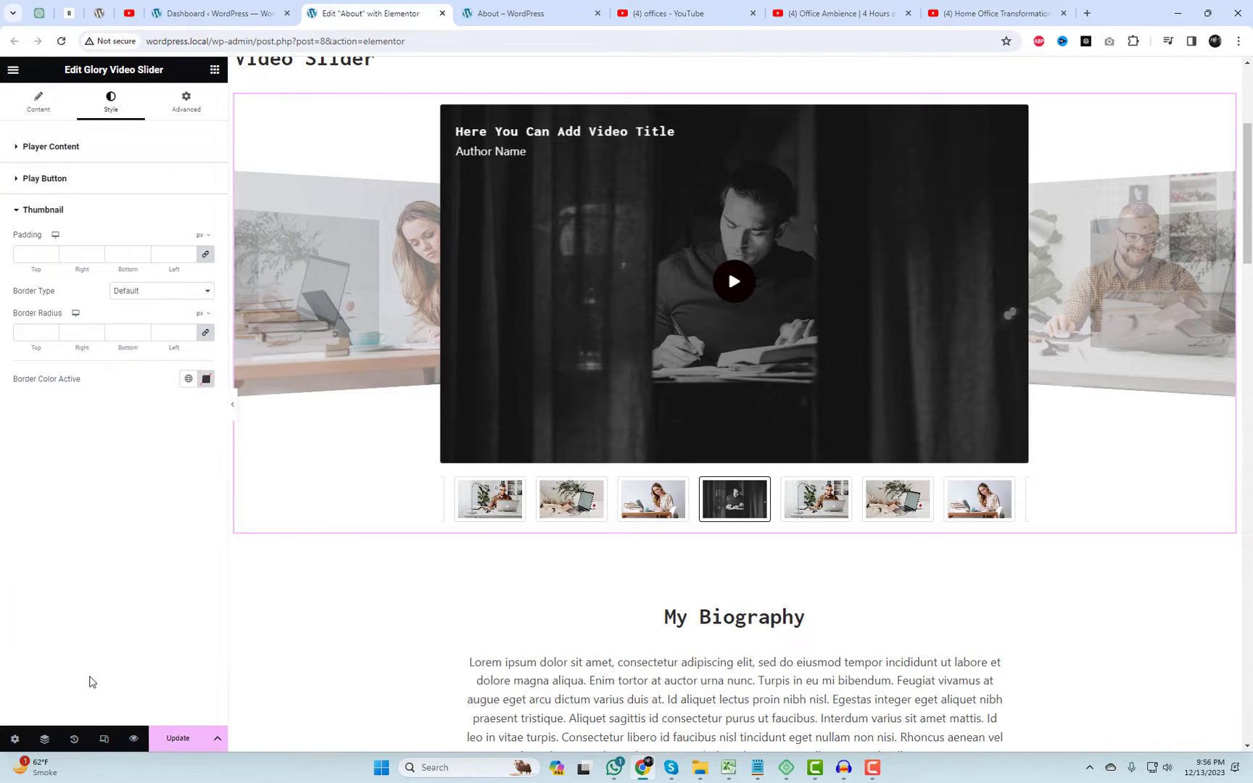
click(205, 379)
click(250, 519)
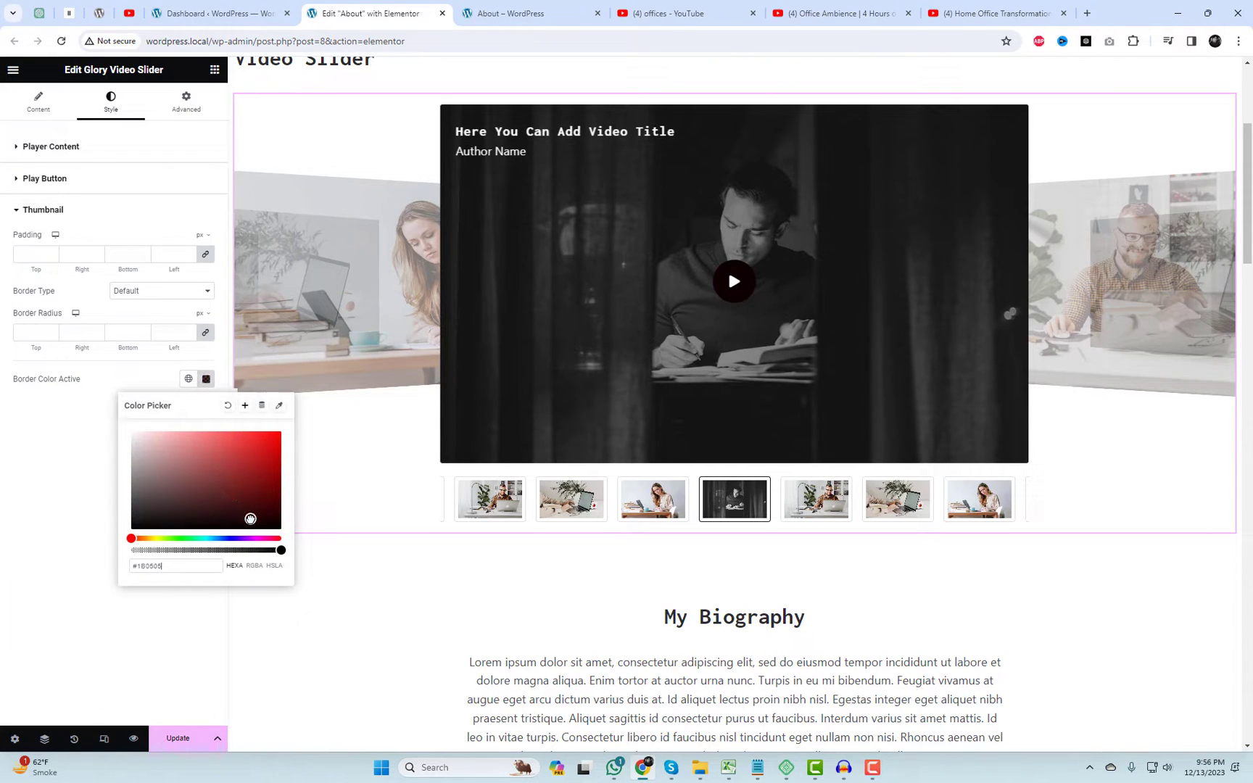
click(70, 453)
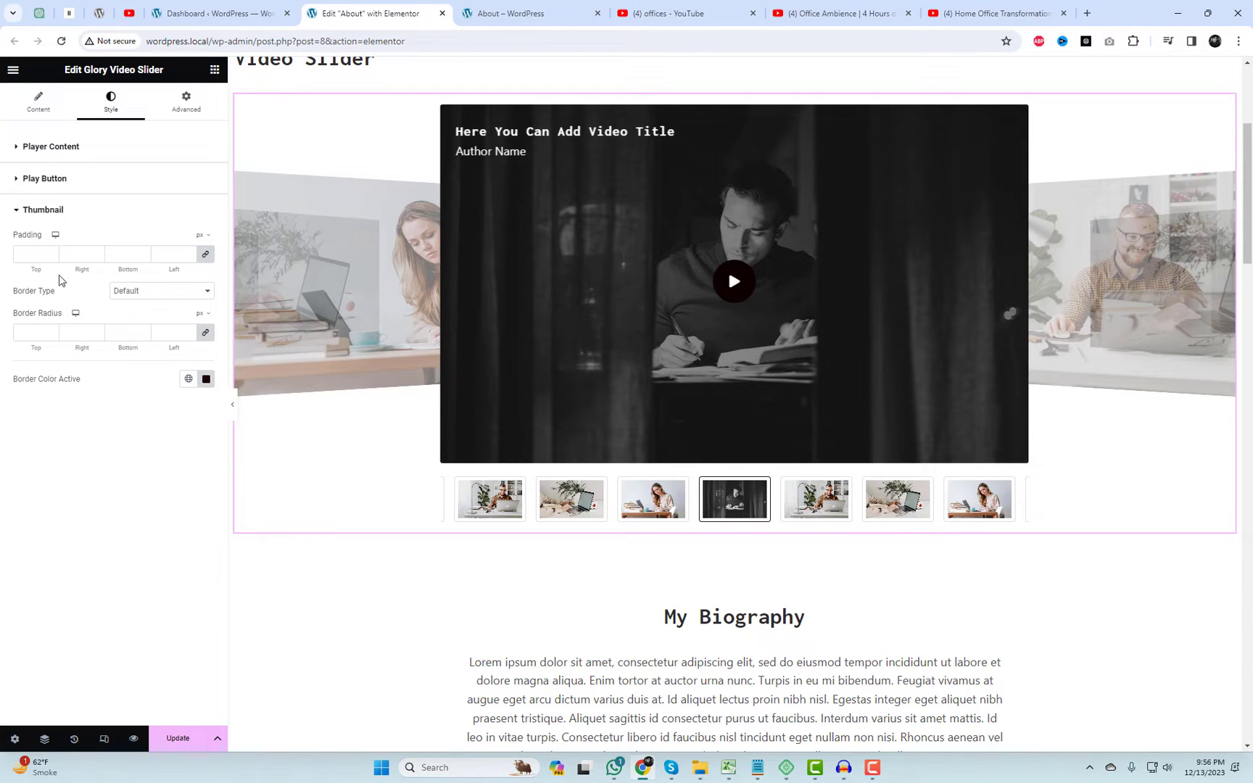
Set the slide title's text color to a very pale pink, #FFE3E3, and update the page.
click(89, 149)
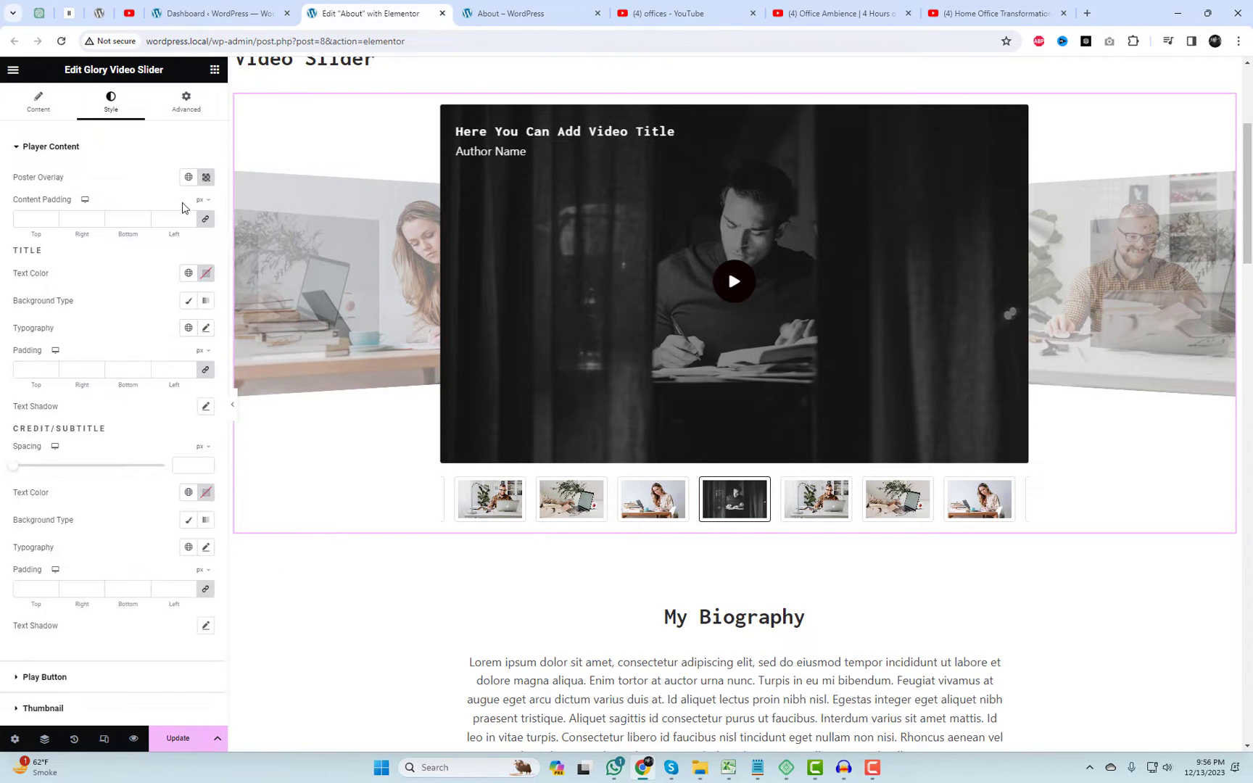
click(206, 274)
click(208, 338)
drag(191, 334, 149, 324)
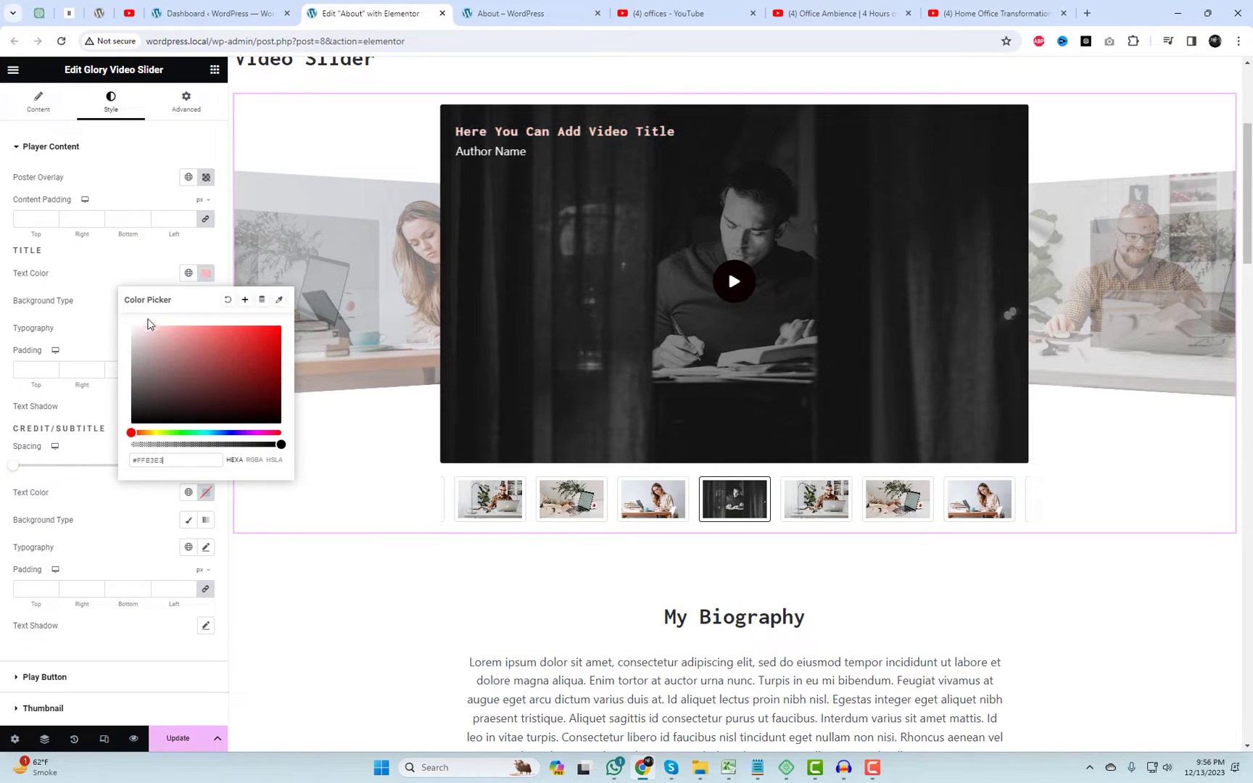
click(119, 267)
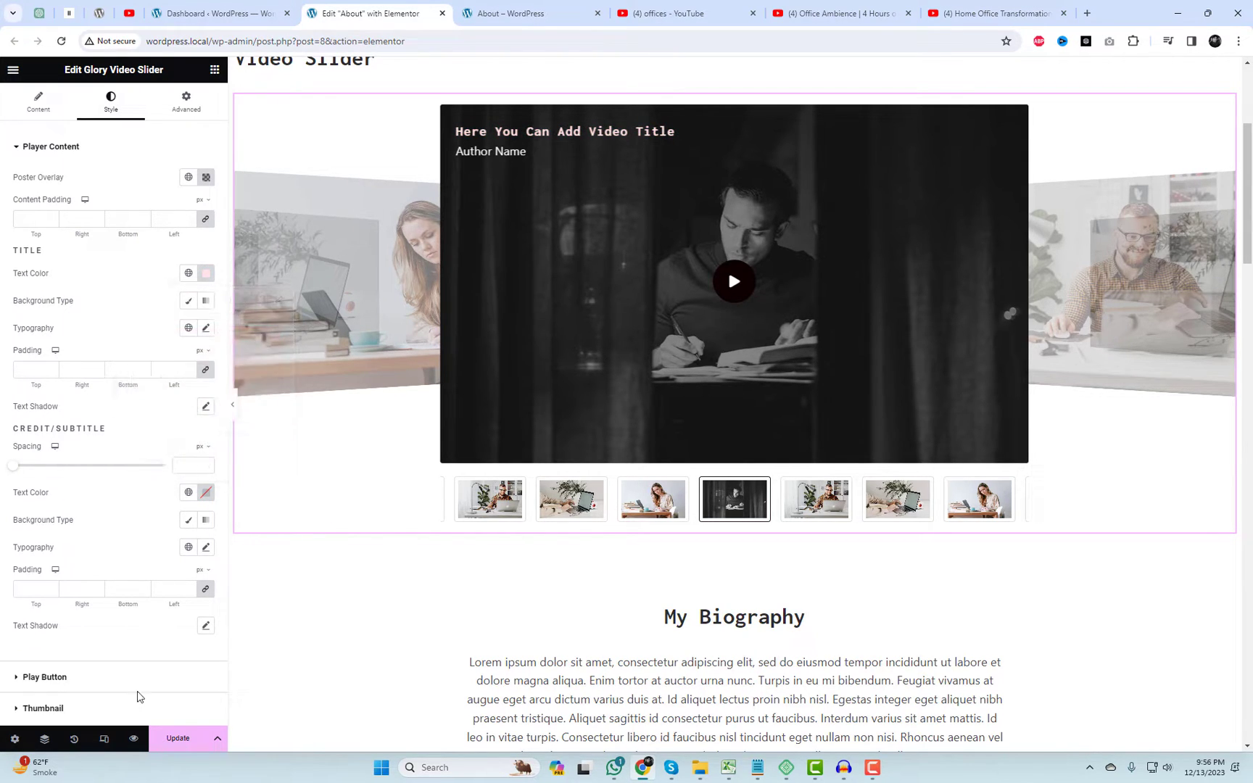
click(178, 738)
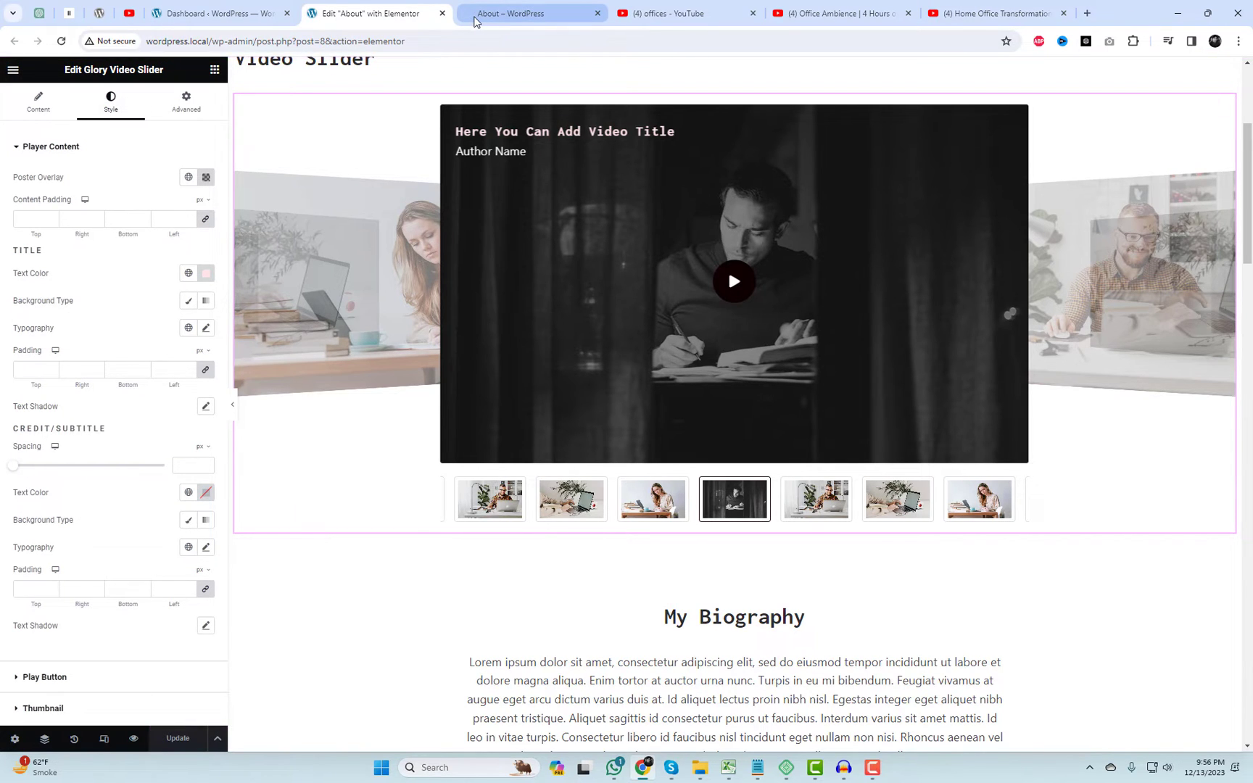
On the published About page, browse the slides through their thumbnails and briefly play the Home Office video.
click(507, 13)
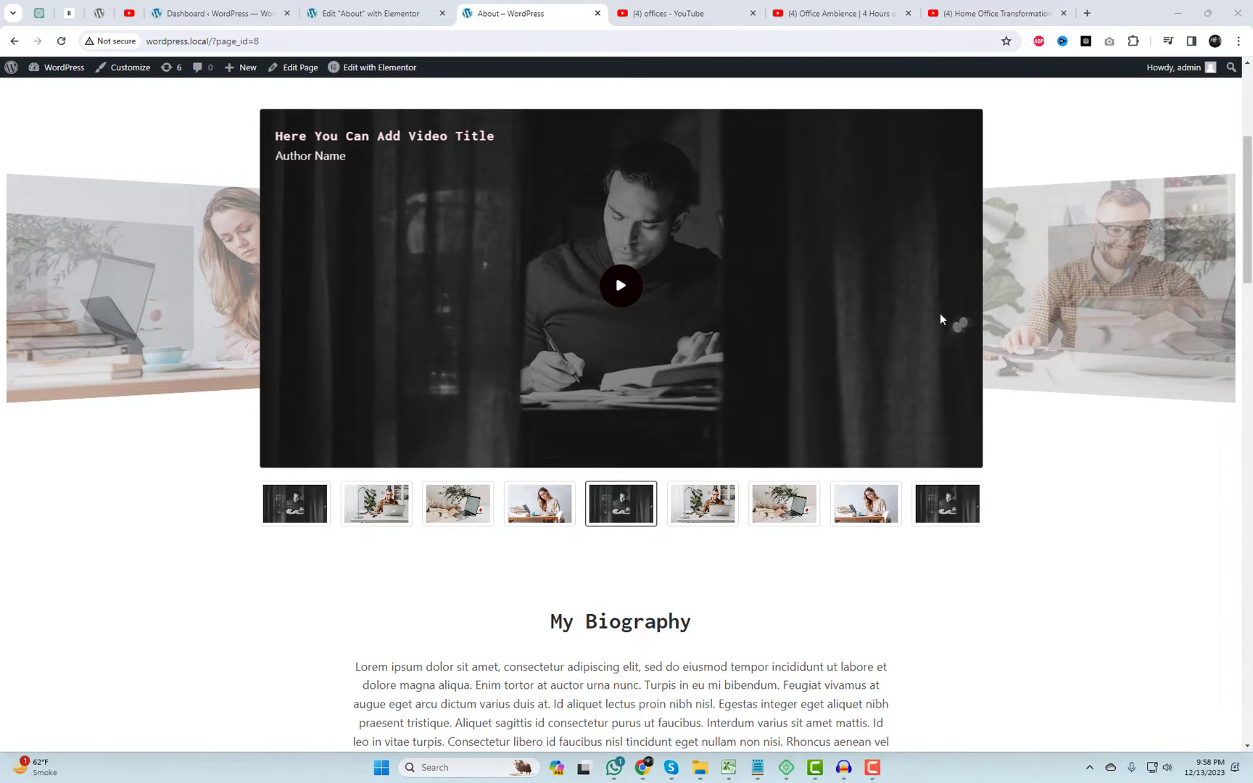
click(855, 511)
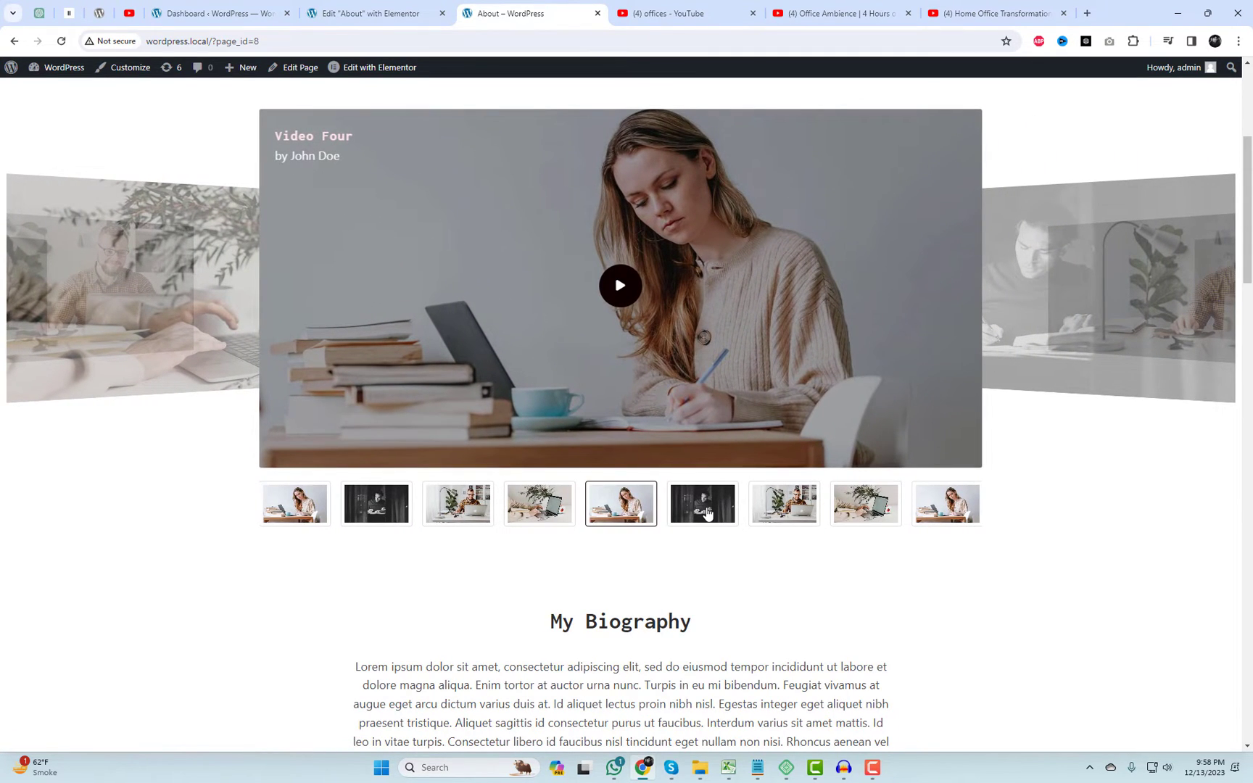
click(782, 508)
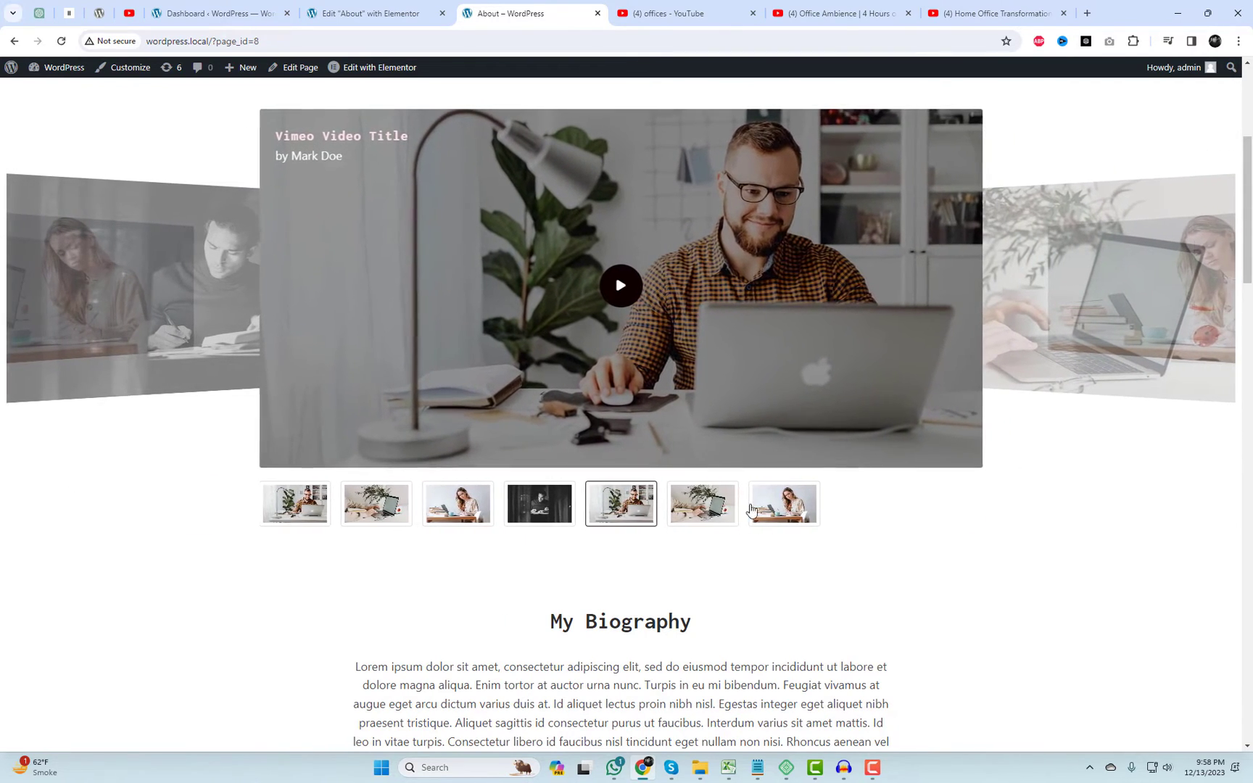
click(727, 516)
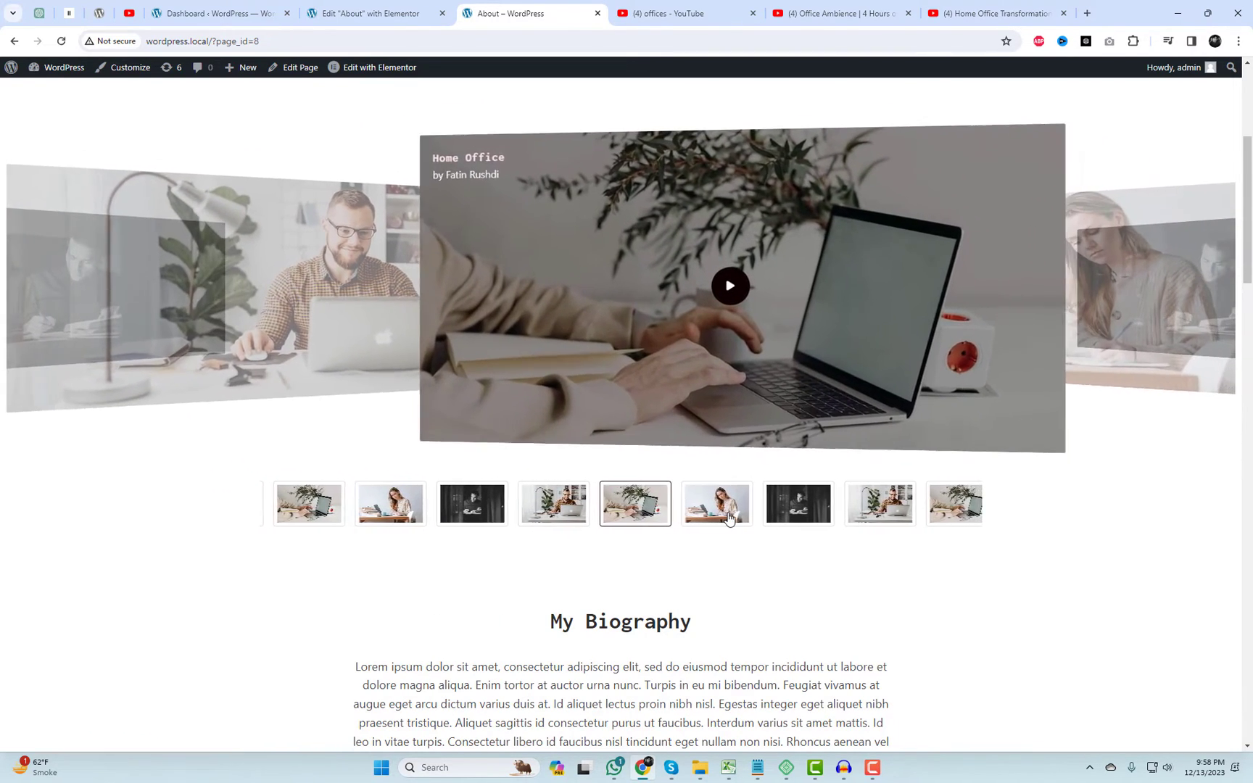
click(618, 290)
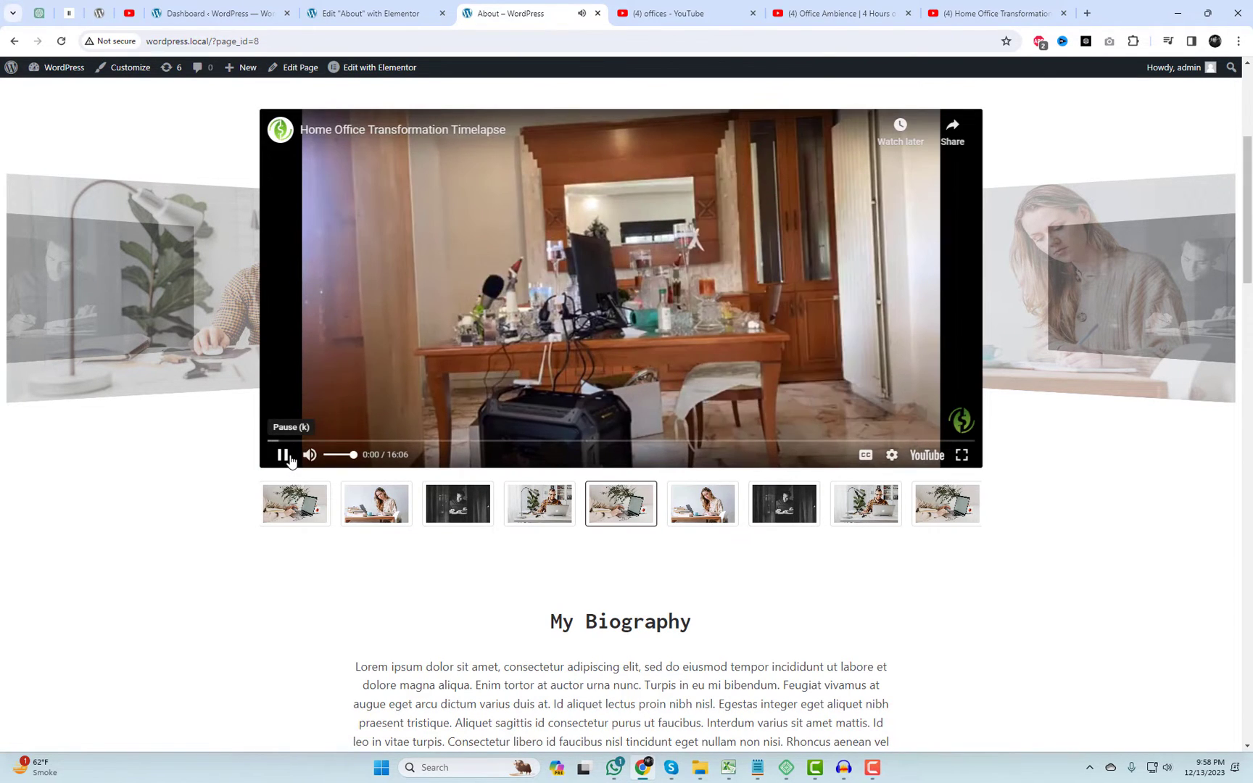
click(284, 457)
click(295, 507)
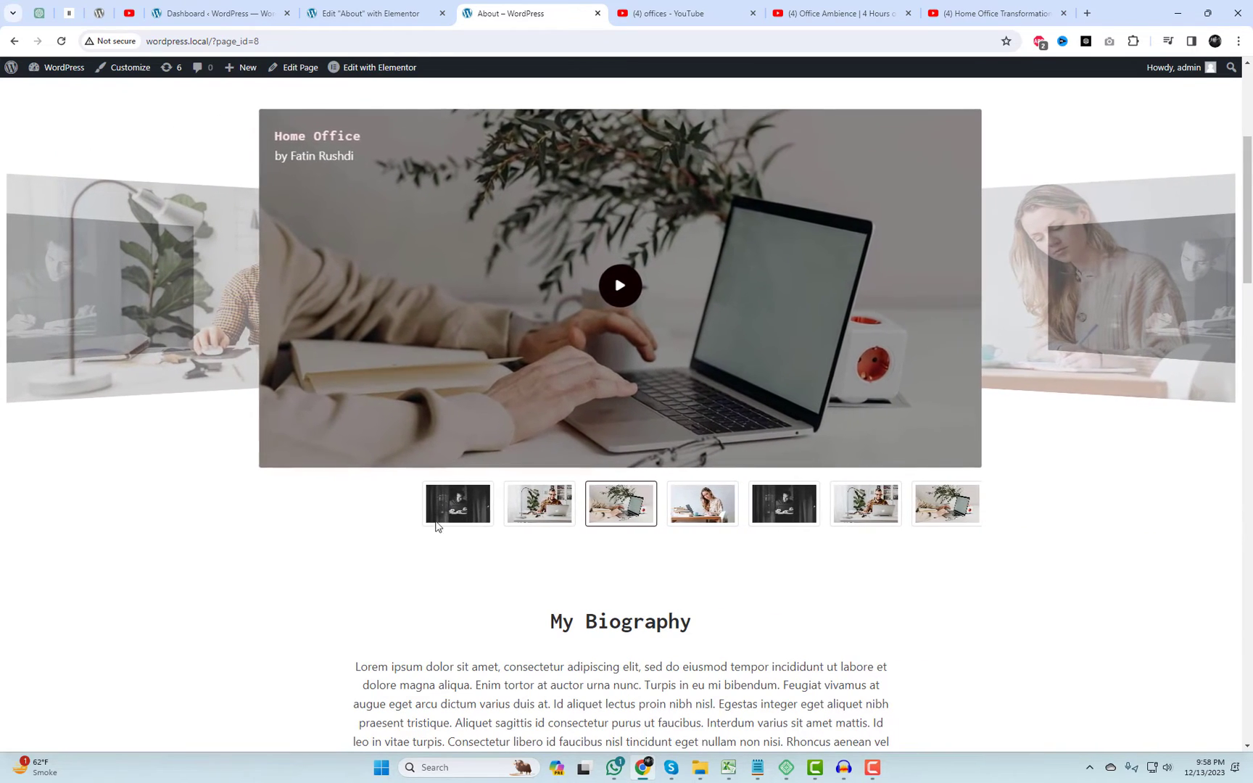
Close the two YouTube video pages and the YouTube search page for offices.
click(909, 13)
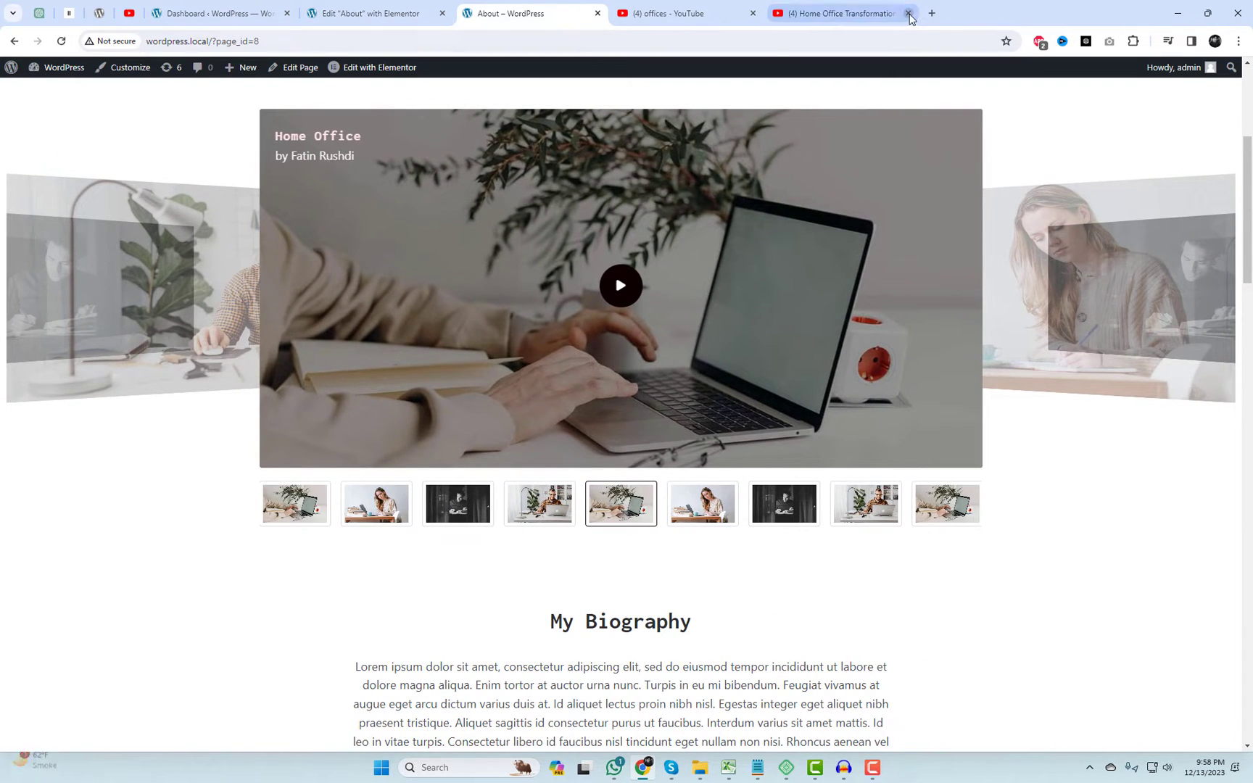
click(908, 13)
click(754, 14)
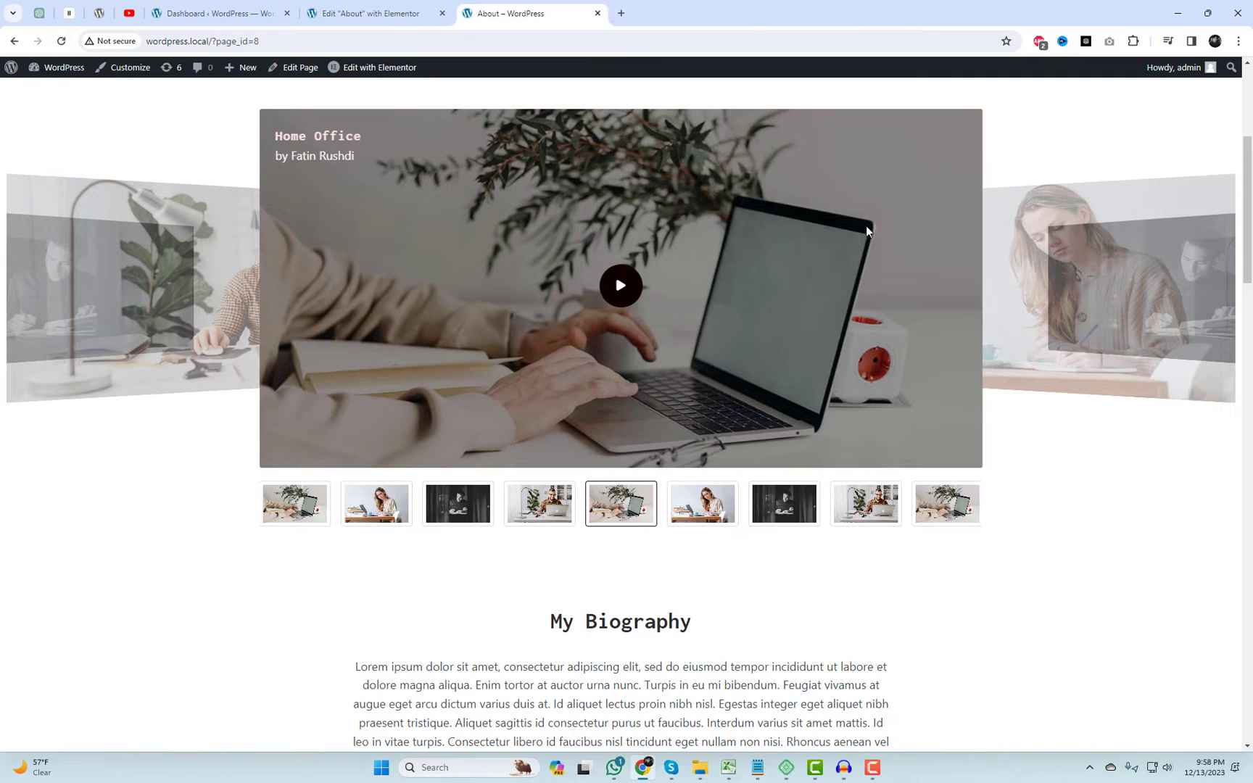